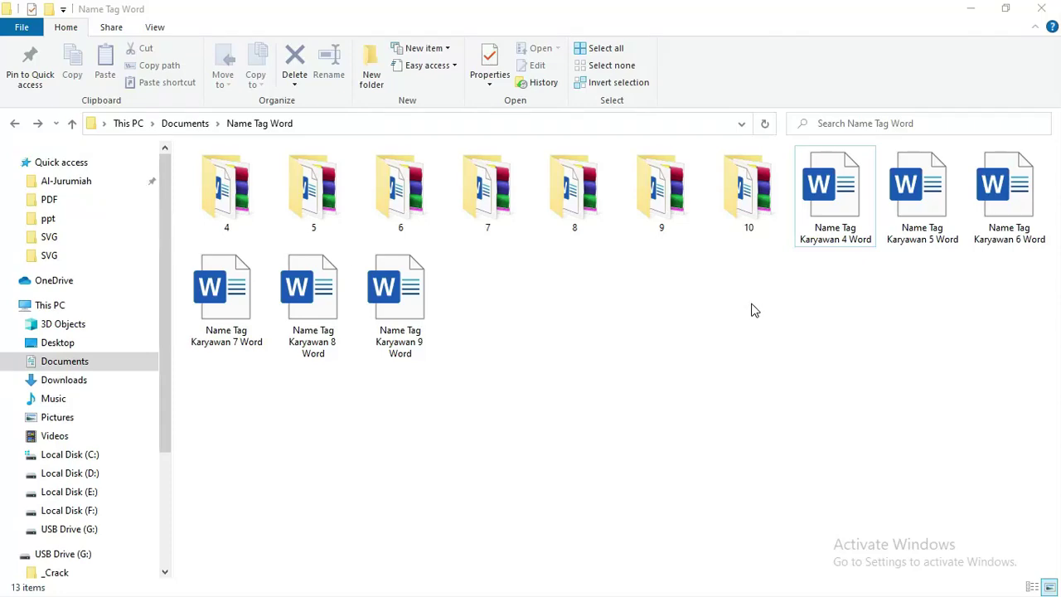
Step: Open folder 4 in Name Tag Word, then its 'Name Tag Karyawan 4 WORD.rar' archive
click(252, 208)
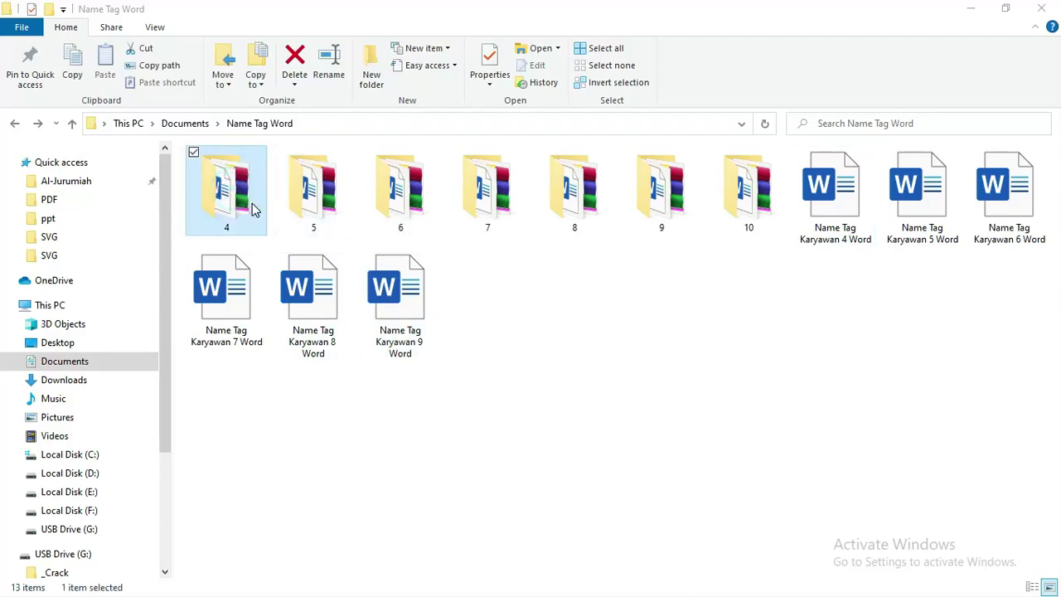
click(738, 192)
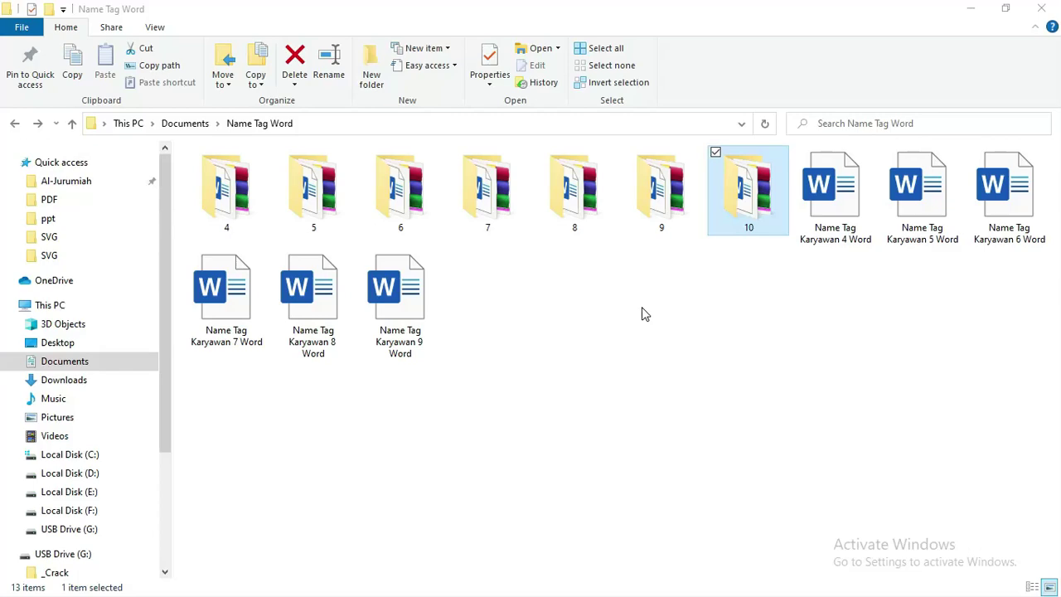
key(alt)
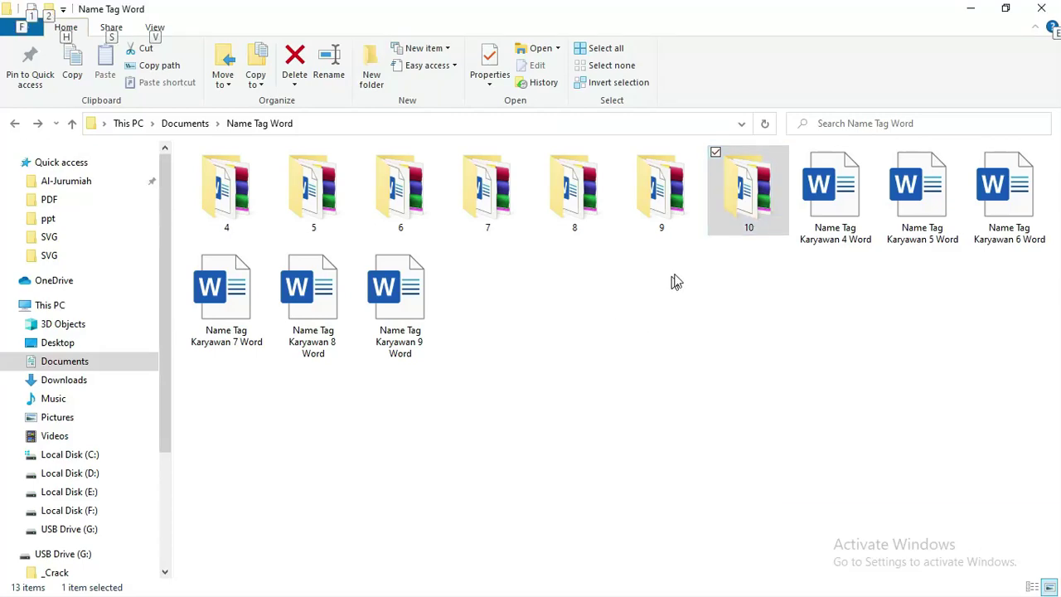
double_click(226, 189)
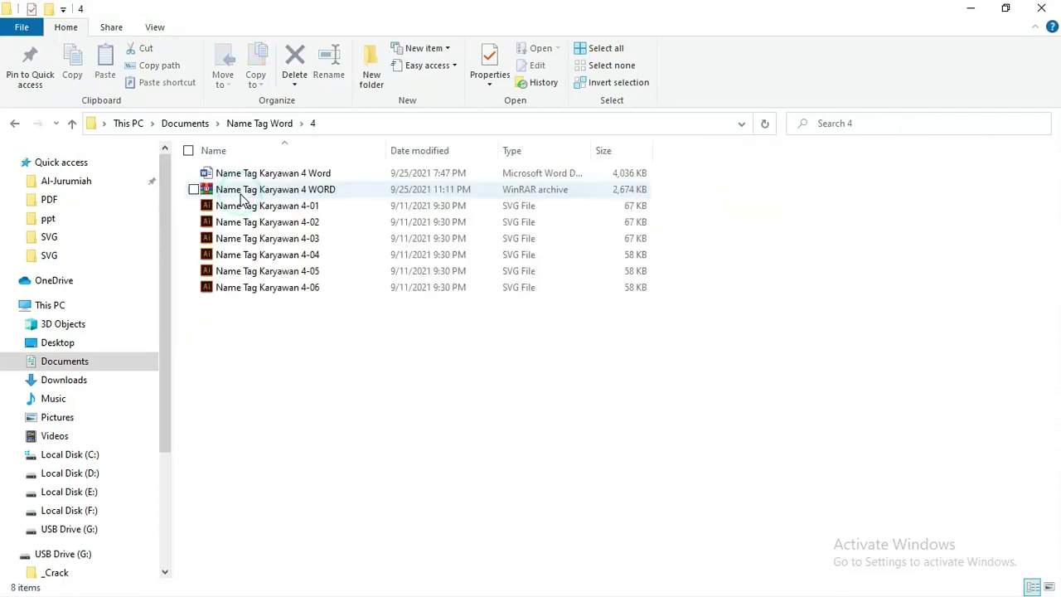
double_click(334, 193)
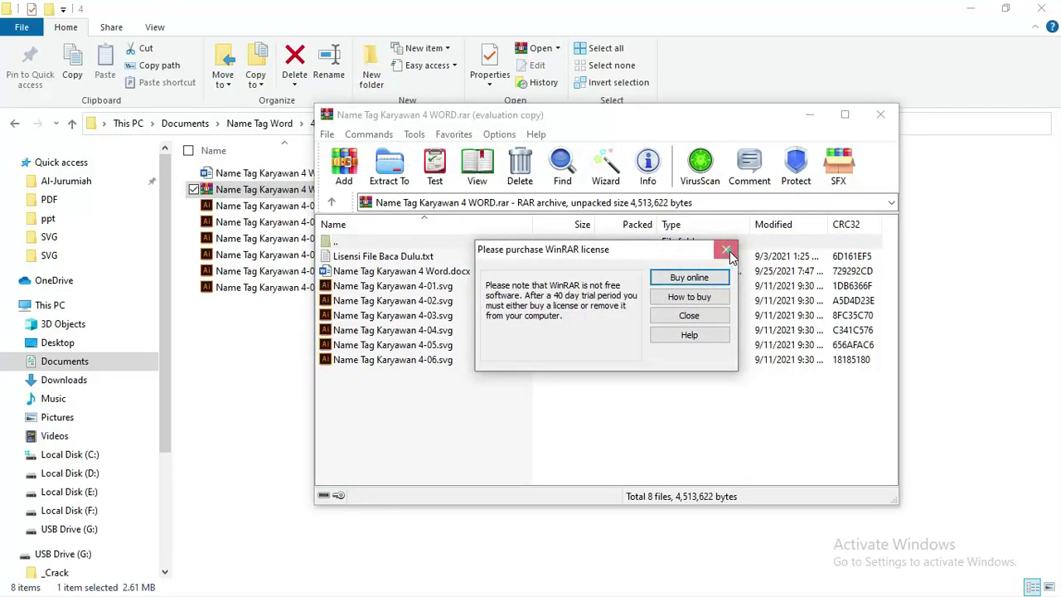
Step: Dismiss the WinRAR licence reminder, inspect the .docx and six SVGs, then close the archive
click(727, 249)
drag(589, 114, 521, 111)
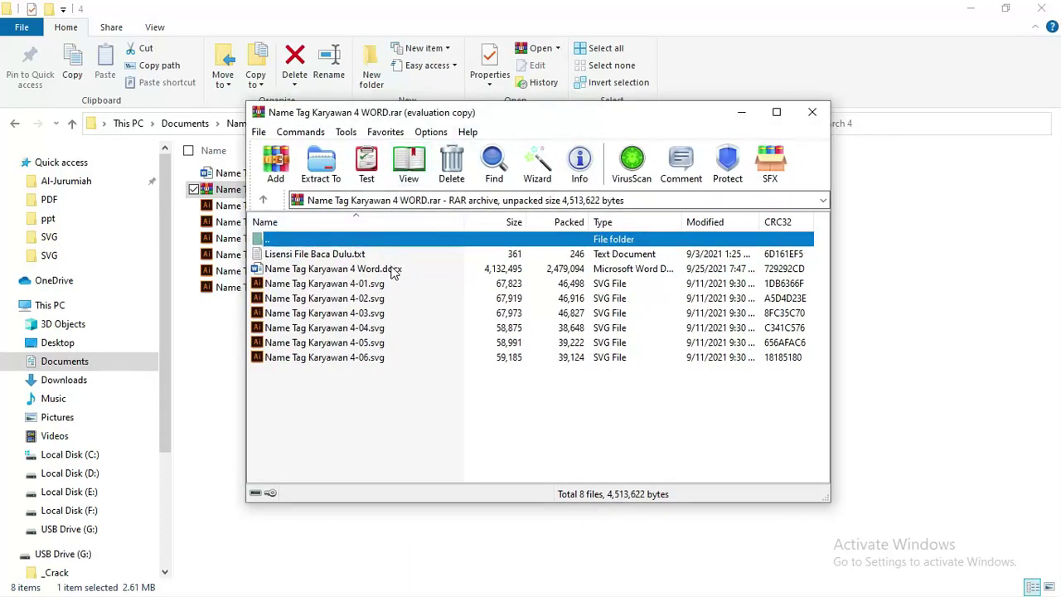
click(394, 270)
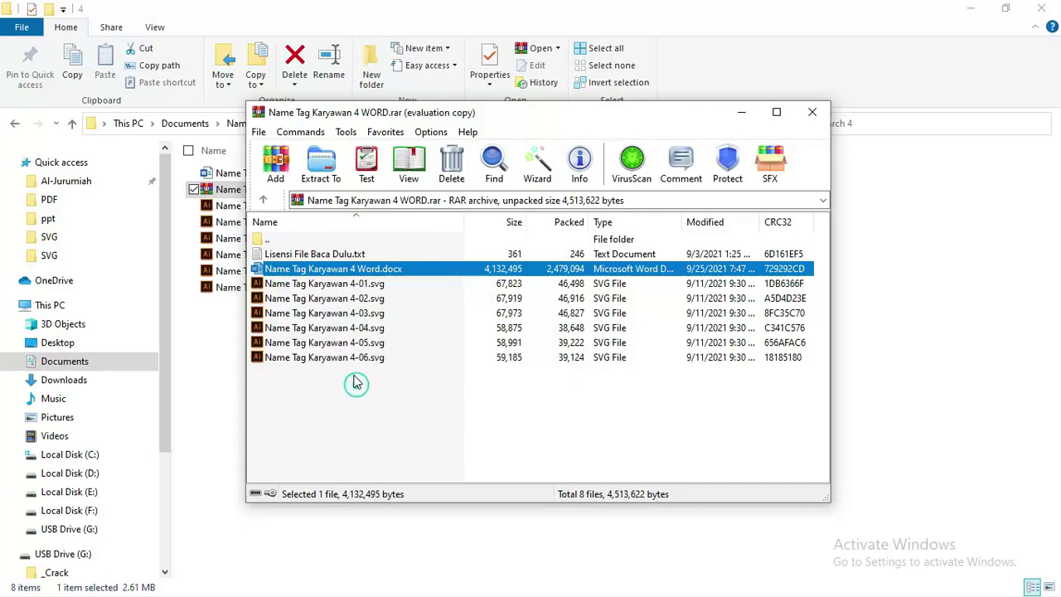
drag(355, 383, 296, 287)
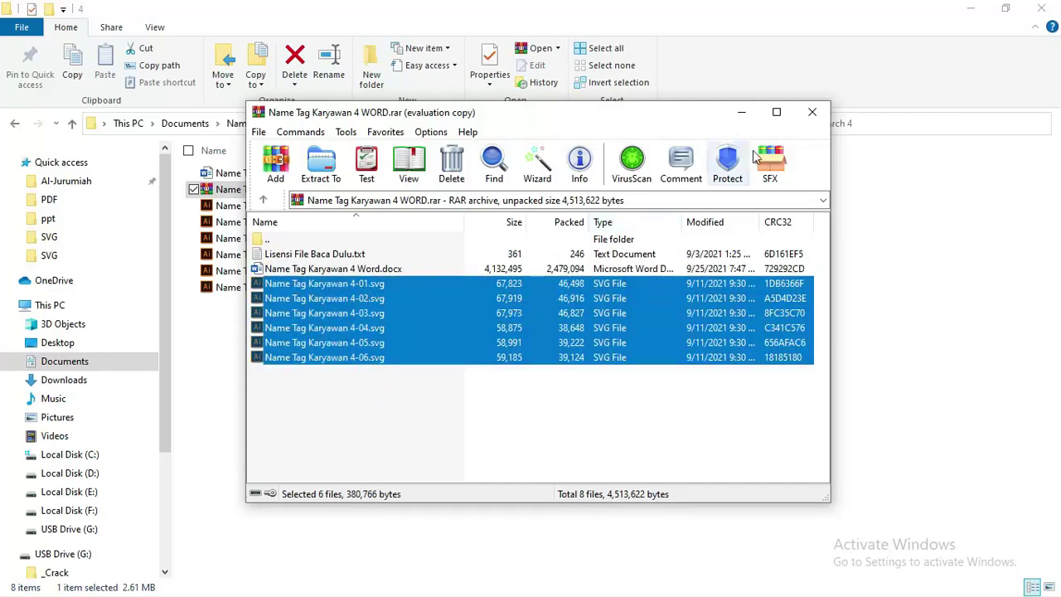
click(812, 112)
click(373, 412)
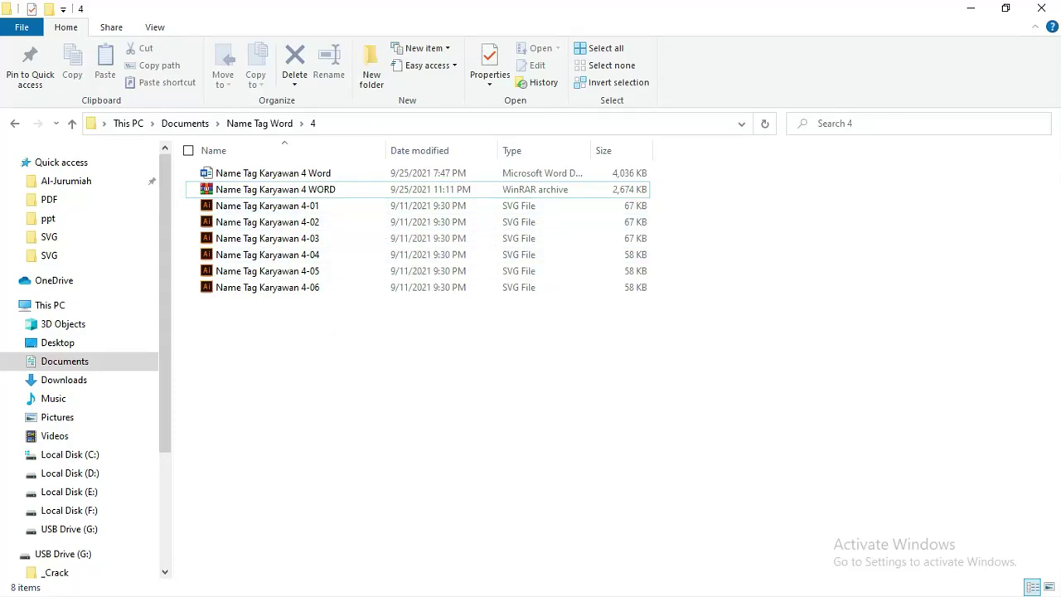
Step: Launch Google Chrome from the taskbar
key(super)
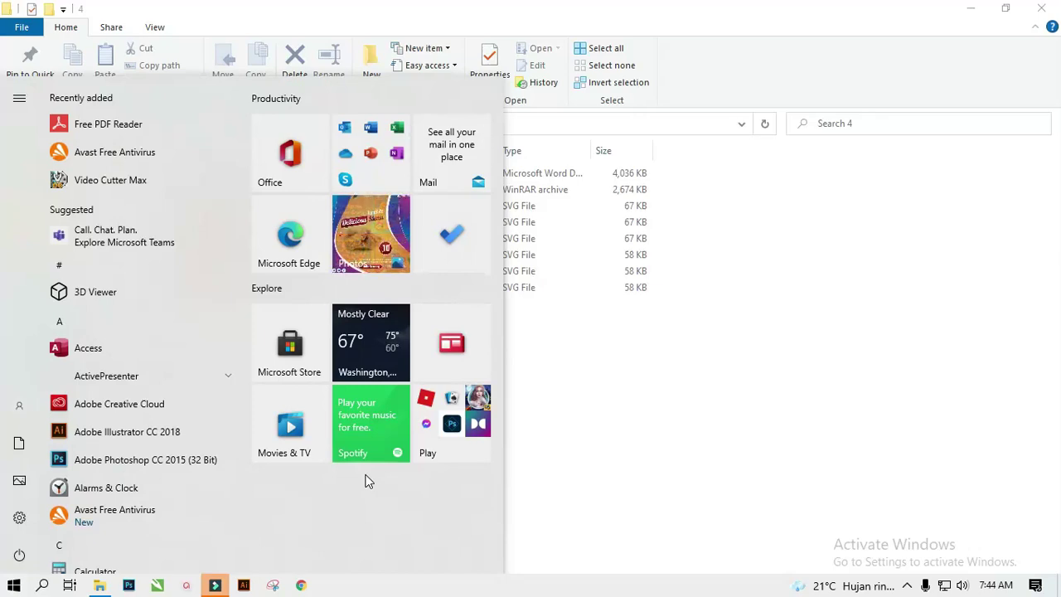
click(606, 423)
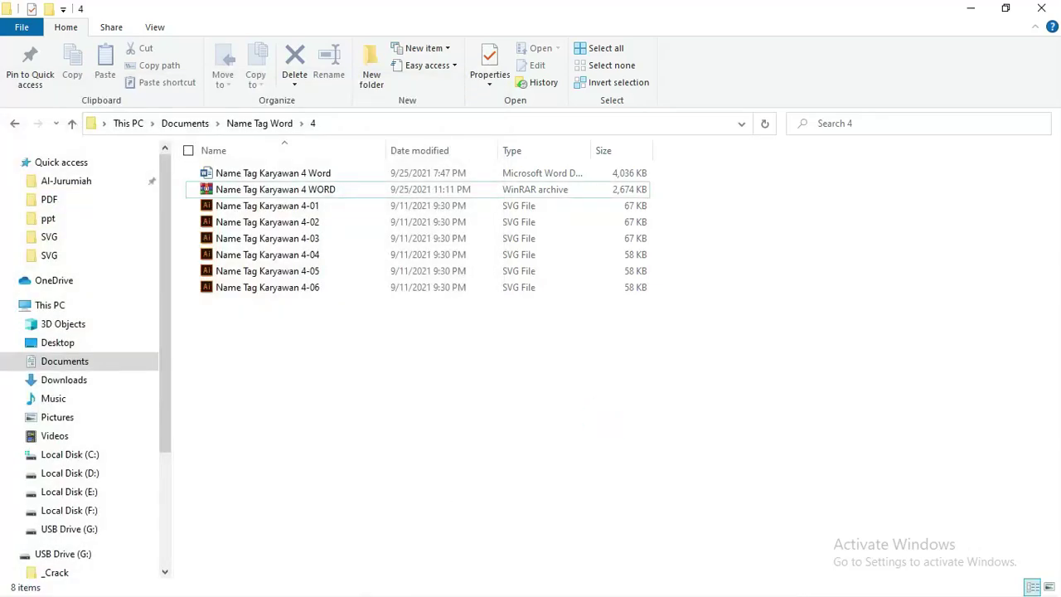
key(super)
click(326, 578)
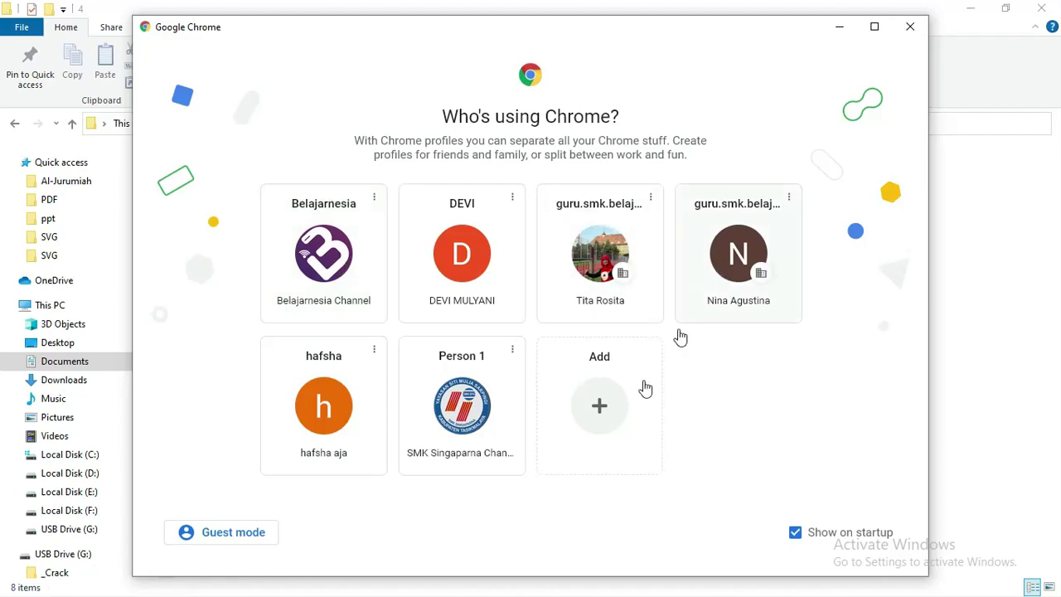
Step: Preview Name Tag Karyawan 4-01.svg in Chrome's Person 1 profile, then close its tab
click(483, 396)
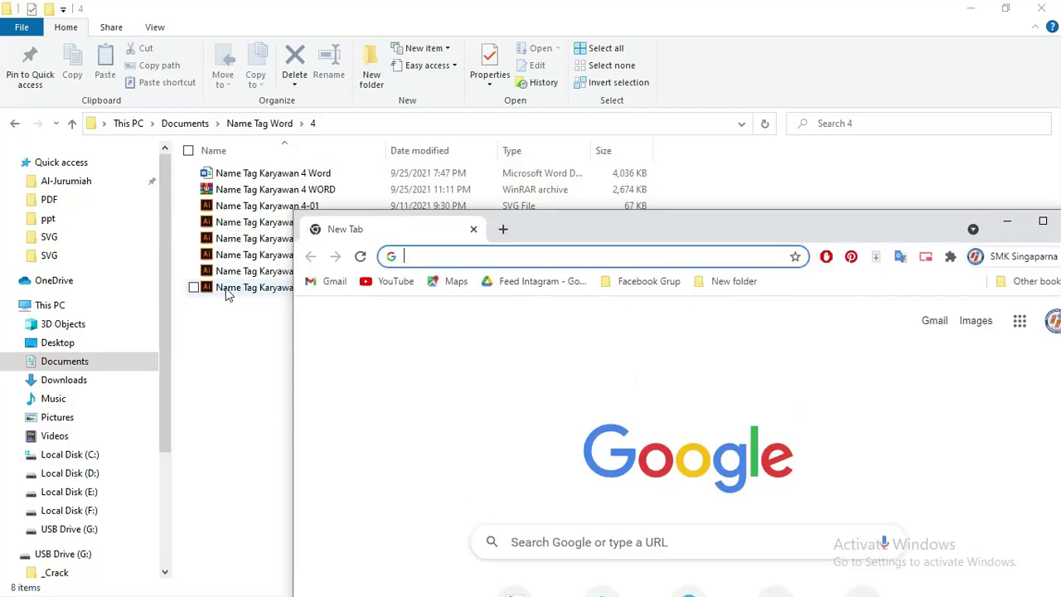
click(240, 206)
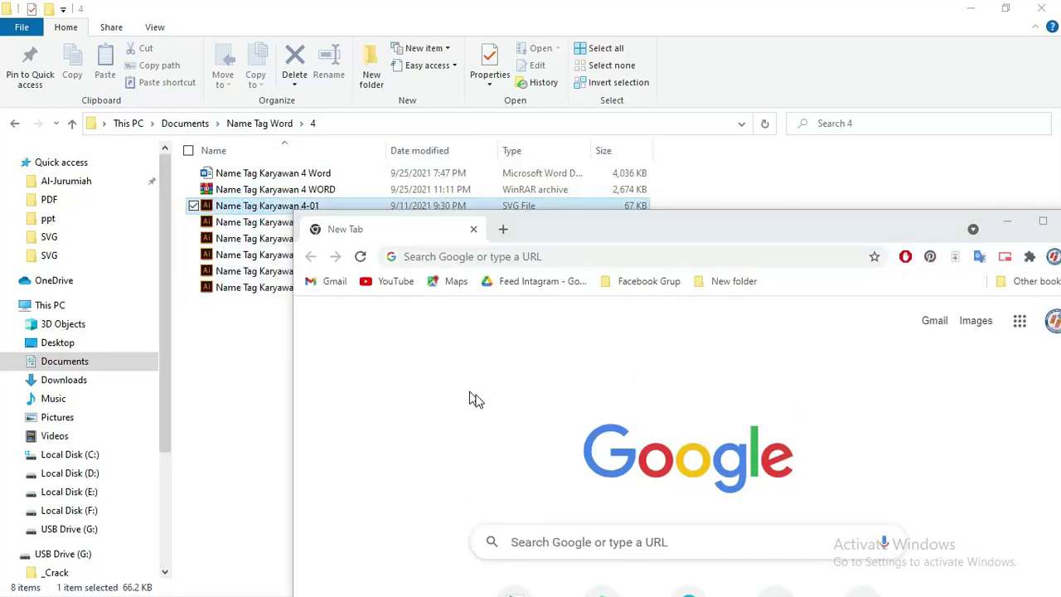
drag(476, 398, 528, 422)
drag(798, 234, 691, 126)
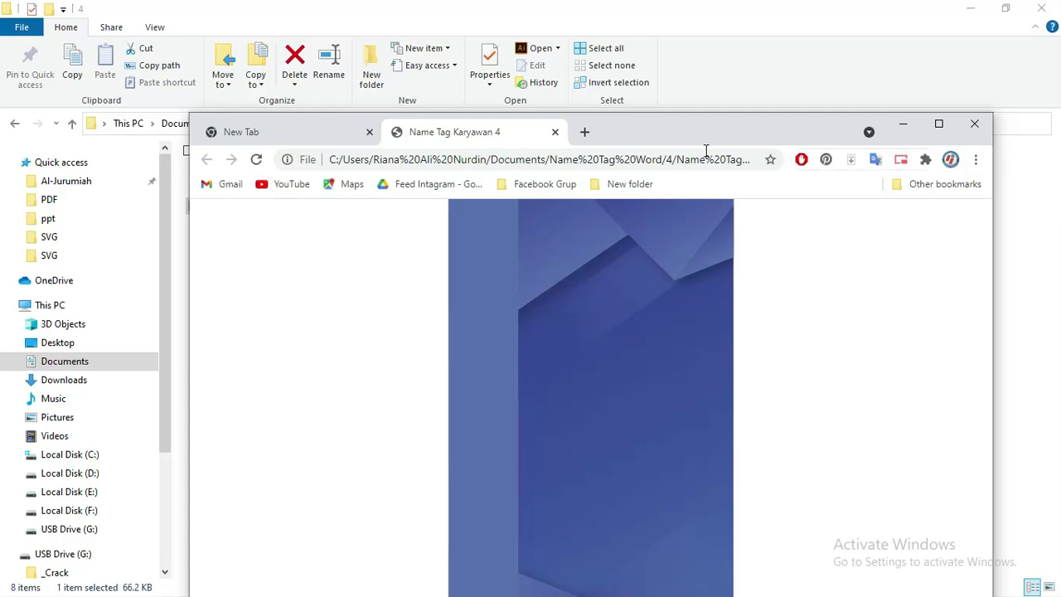
click(554, 132)
Step: Preview the purple Name Tag Karyawan 4-02.svg in Chrome, then close the browser
drag(603, 133, 764, 328)
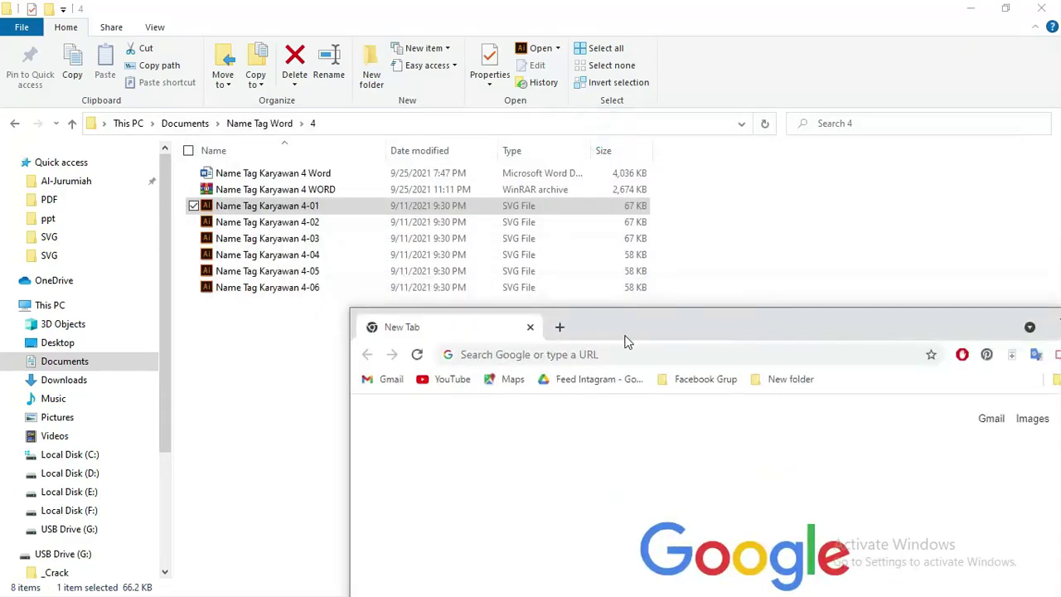
click(274, 221)
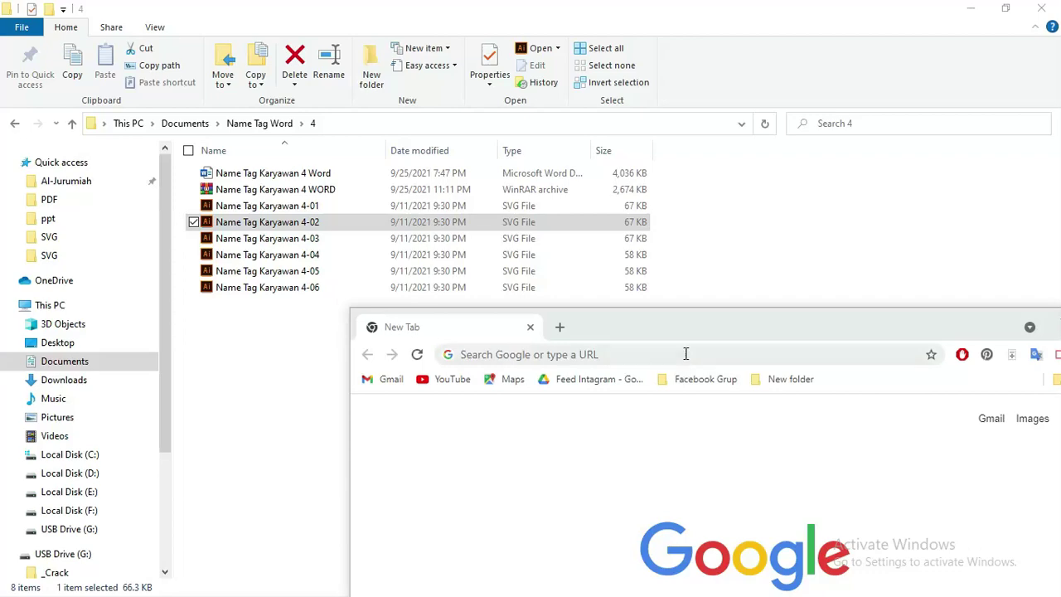
drag(712, 329, 593, 125)
mouse_move(206, 222)
mouse_down()
mouse_move(425, 190)
mouse_move(521, 236)
mouse_up()
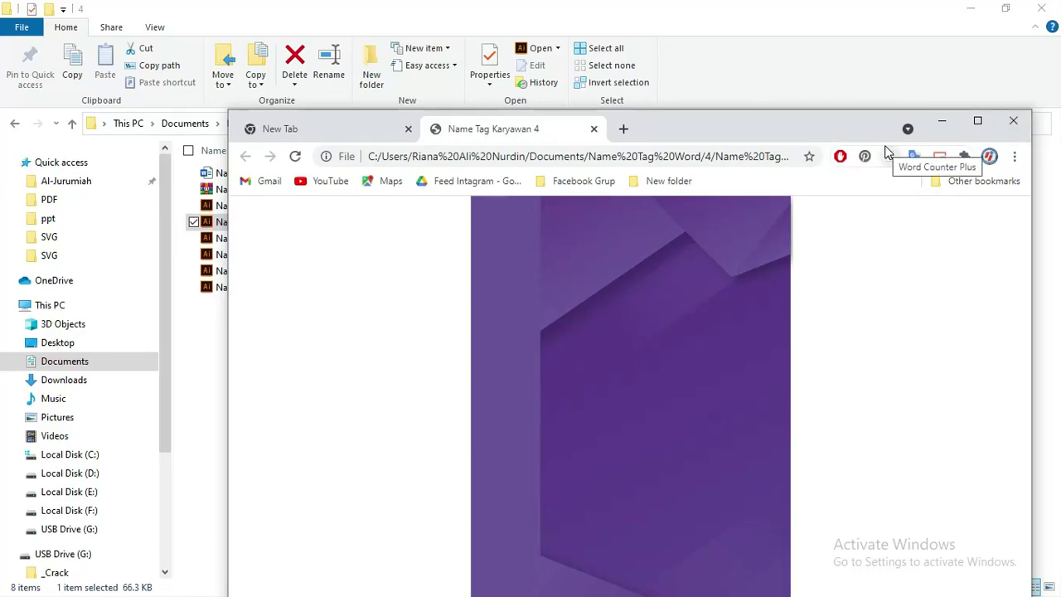
click(1016, 124)
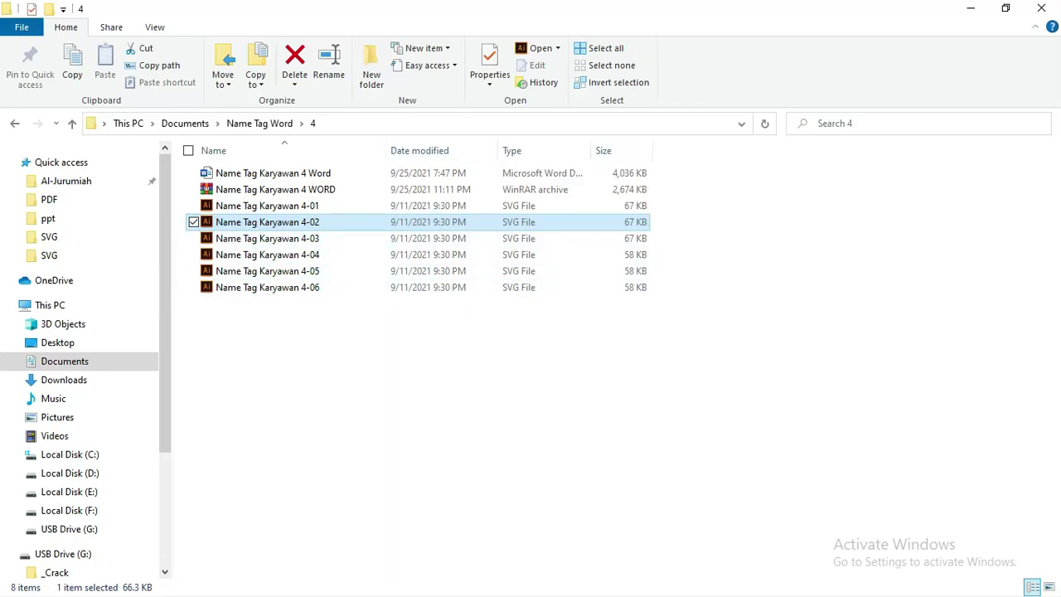
Step: Copy the Name Tag Karyawan 10 Word document from folder 10 into Name Tag Word
key(BackSpace)
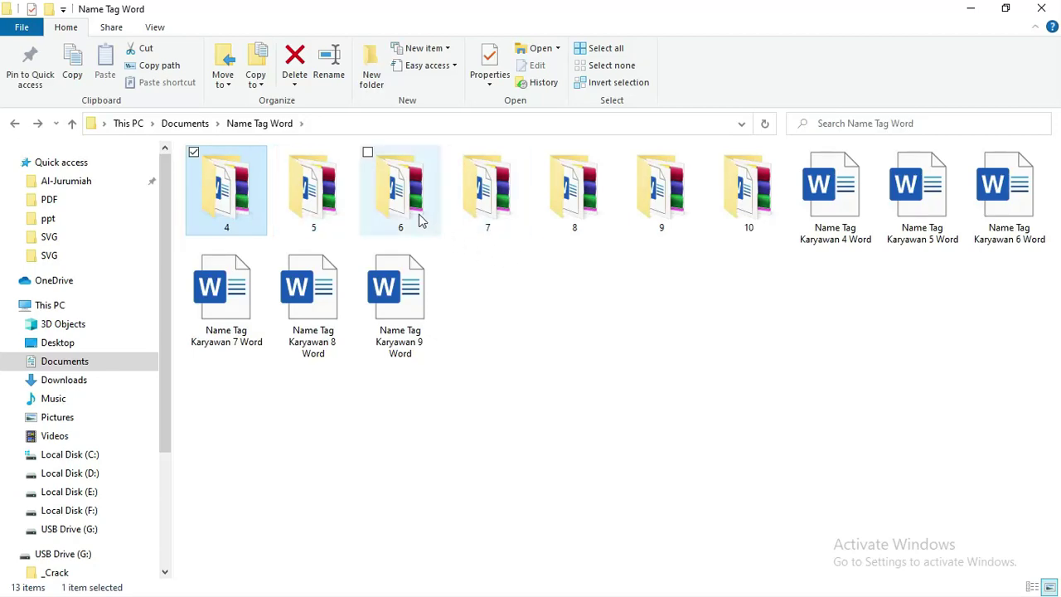
click(595, 314)
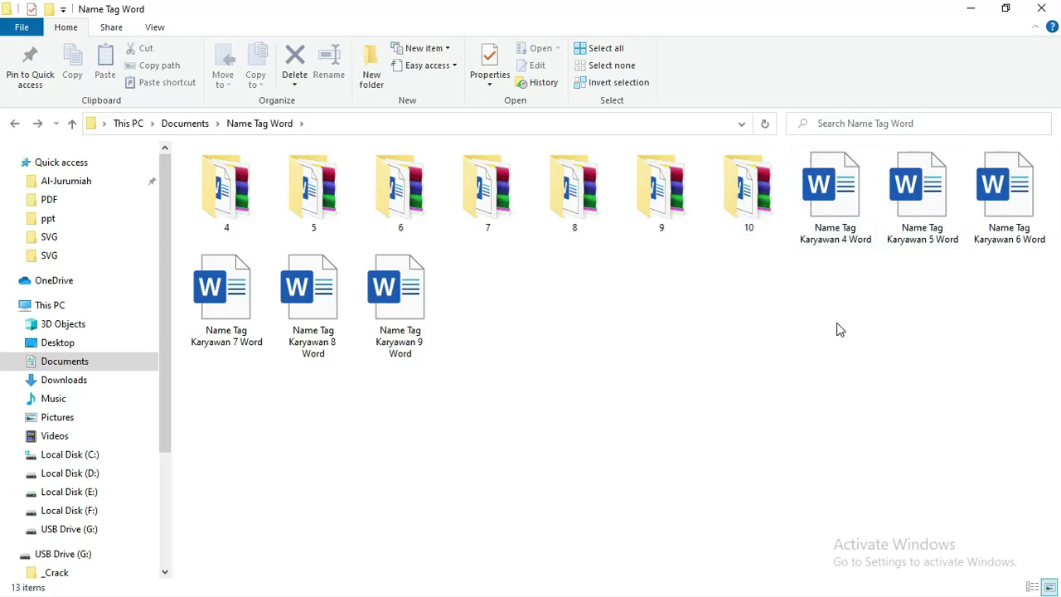
click(852, 209)
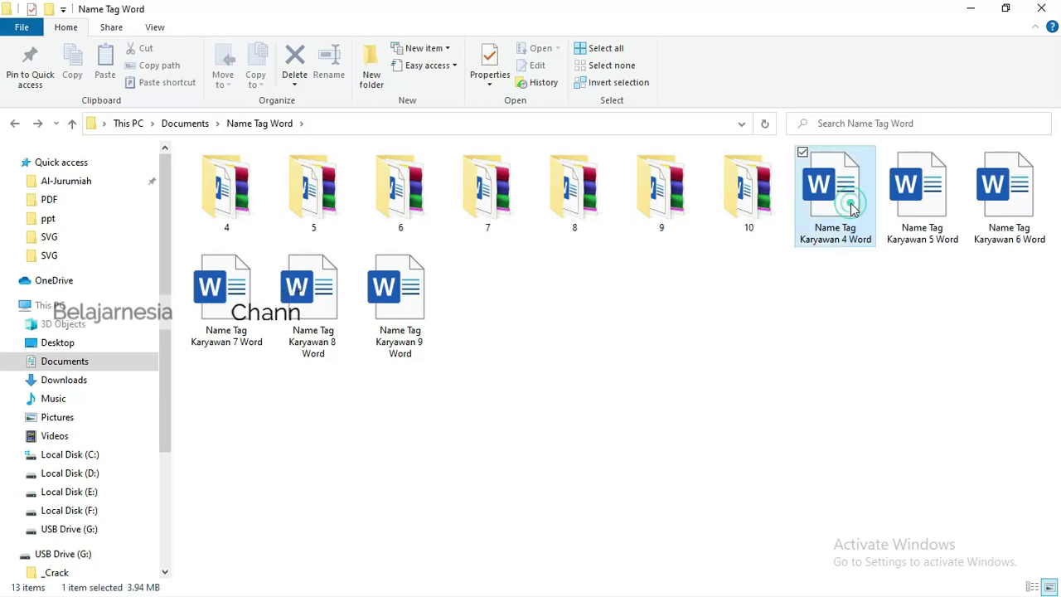
click(765, 316)
click(760, 200)
double_click(761, 203)
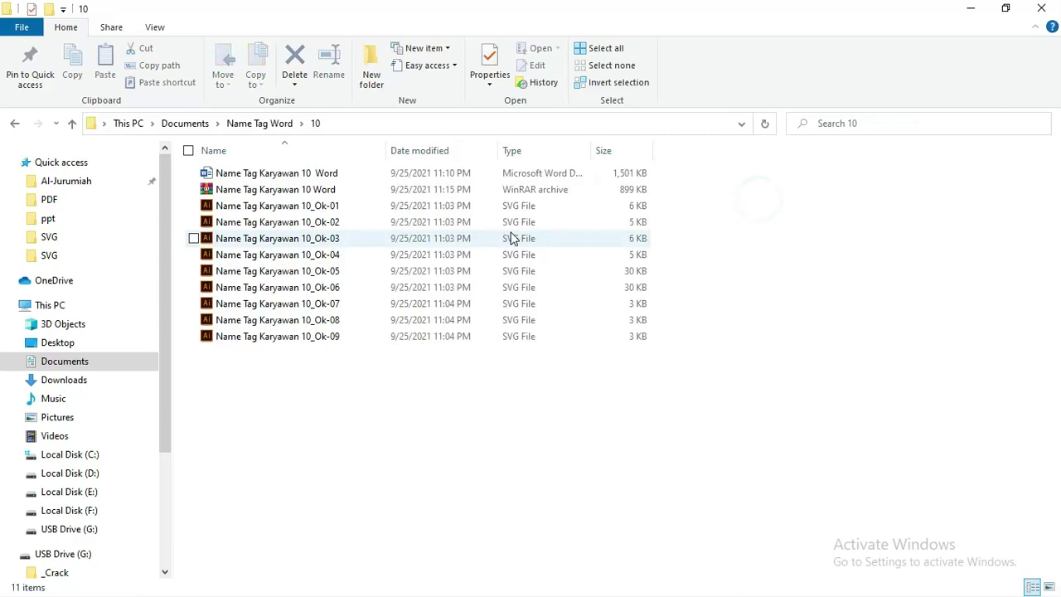
click(338, 174)
key(BackSpace)
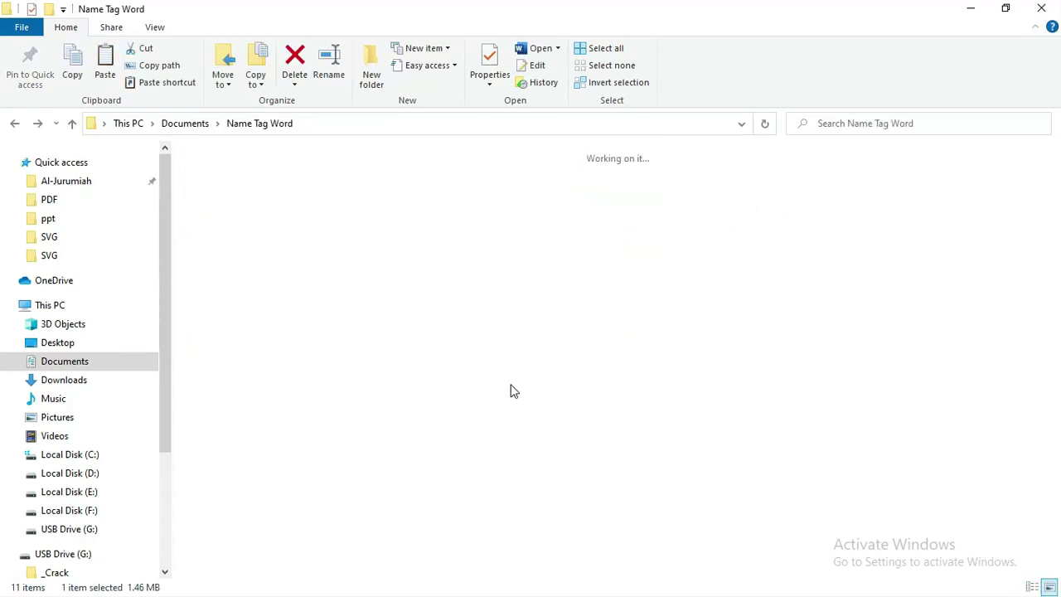
right_click(523, 413)
click(583, 294)
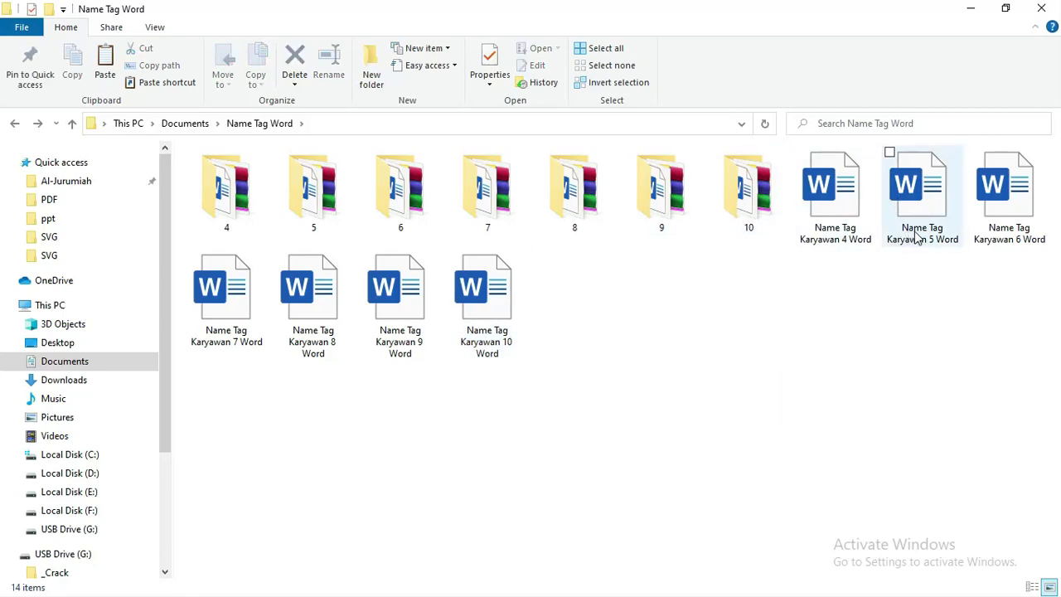
Step: Select all seven Name Tag Karyawan Word documents (4–10) and open them together
click(918, 189)
right_click(924, 195)
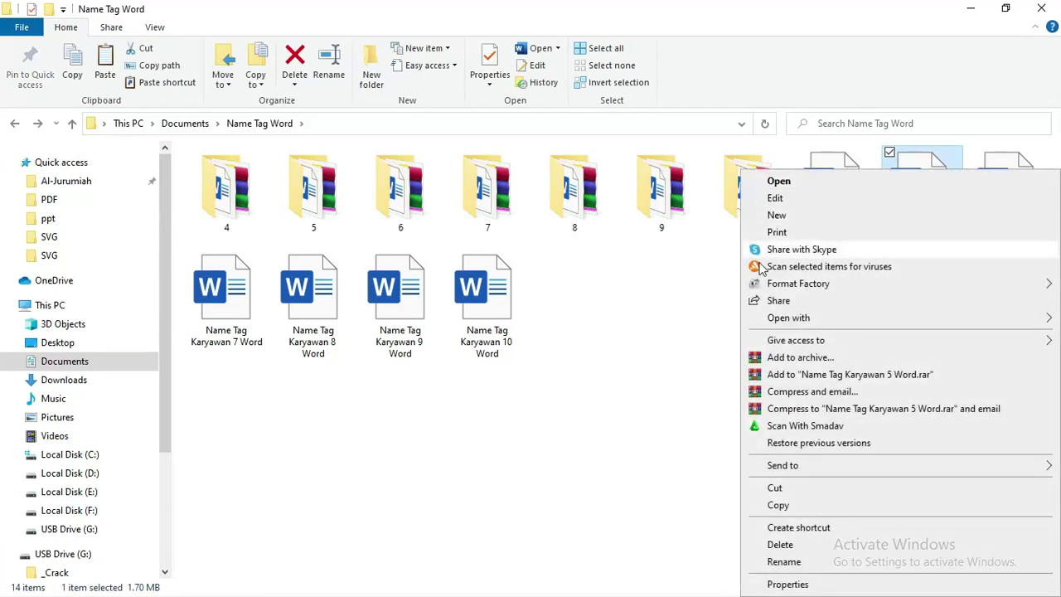
click(702, 298)
click(855, 211)
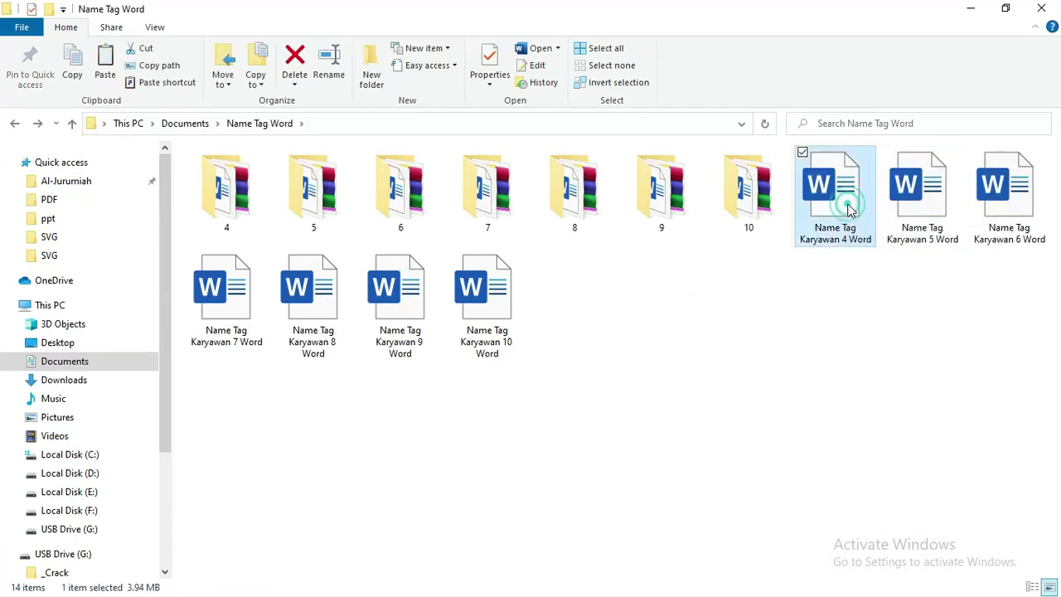
shift+click(497, 300)
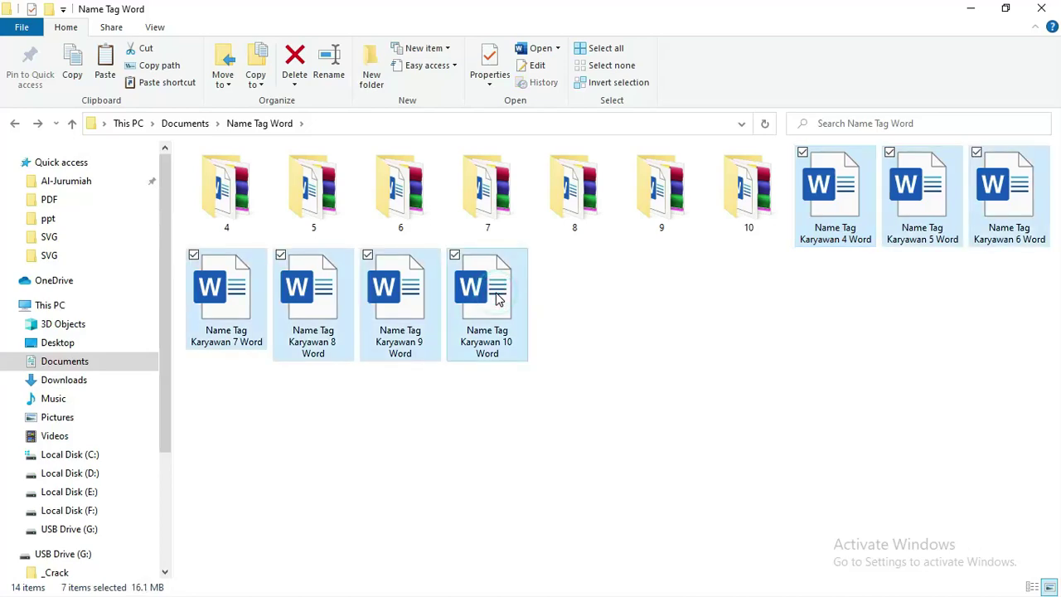
right_click(497, 300)
click(551, 231)
Step: Close the Name Tag Karyawan 7 and 5 Word documents
key(alt+Tab)
key(alt+Tab)
key(alt+Tab)
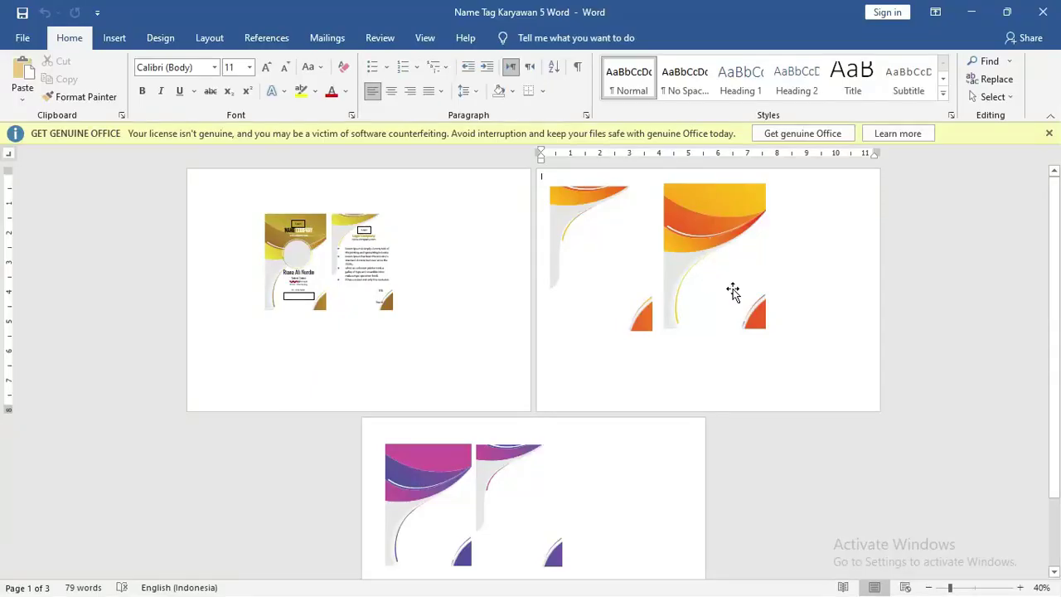
key(alt+Tab)
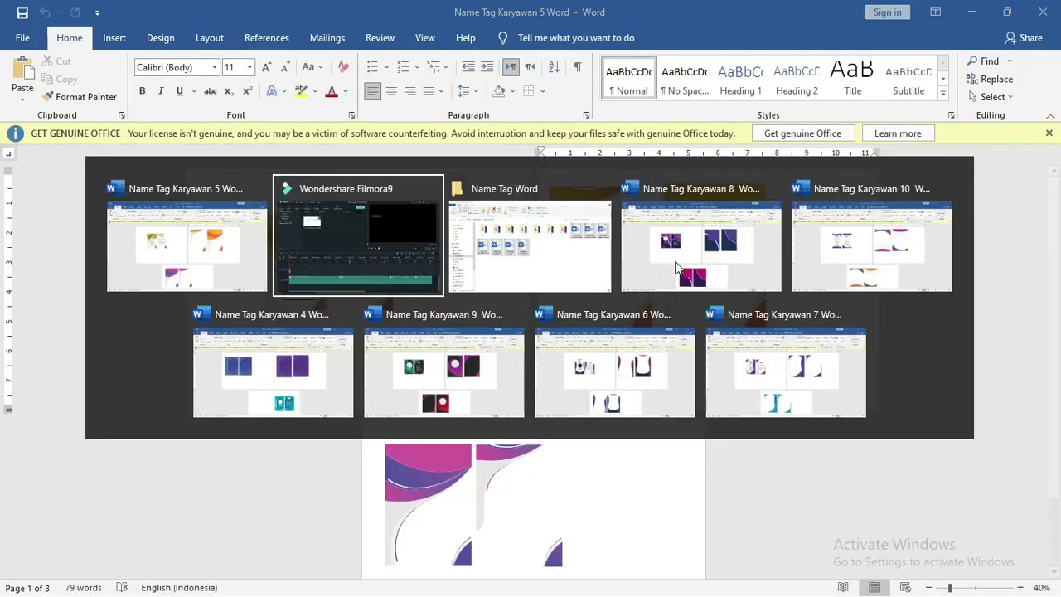
key(alt+Tab)
key(alt+Tab)
key(alt+Tab)
key(alt+Tab)
key(alt+Tab)
key(alt+Tab)
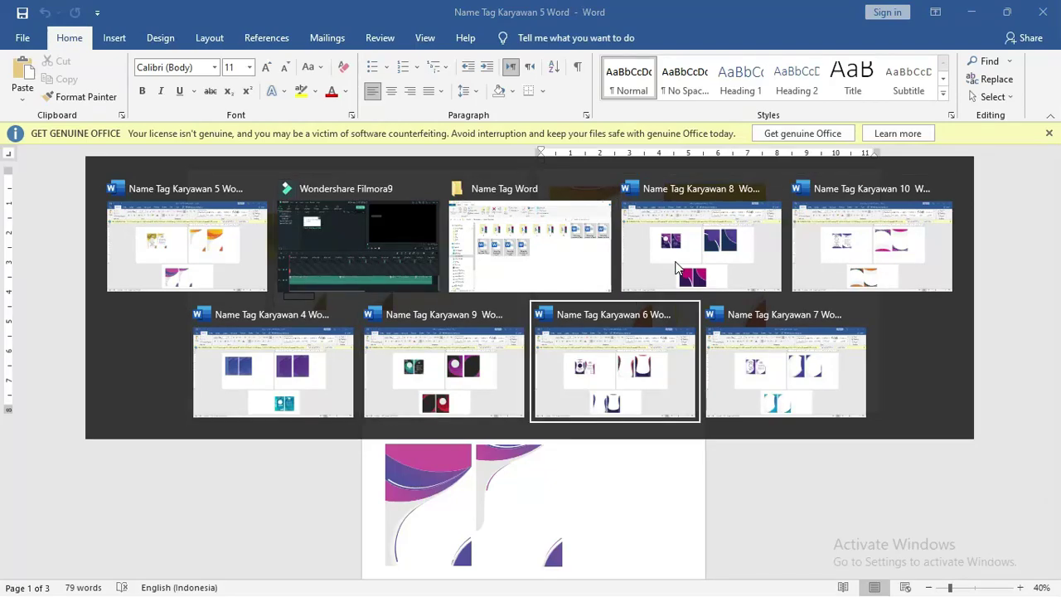
key(alt+Tab)
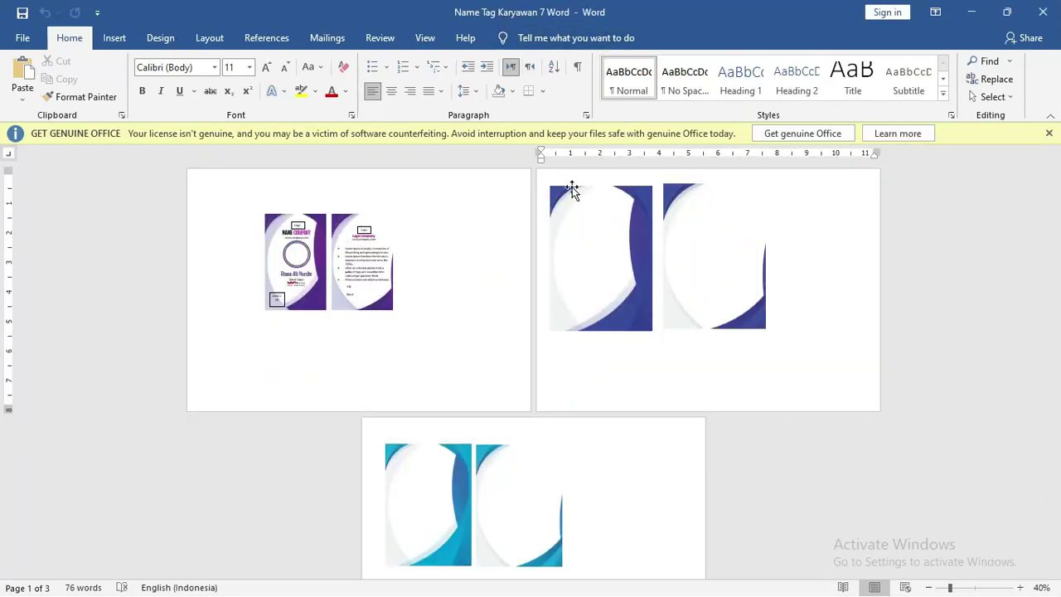
scroll(496, 314, down, 2)
click(1040, 13)
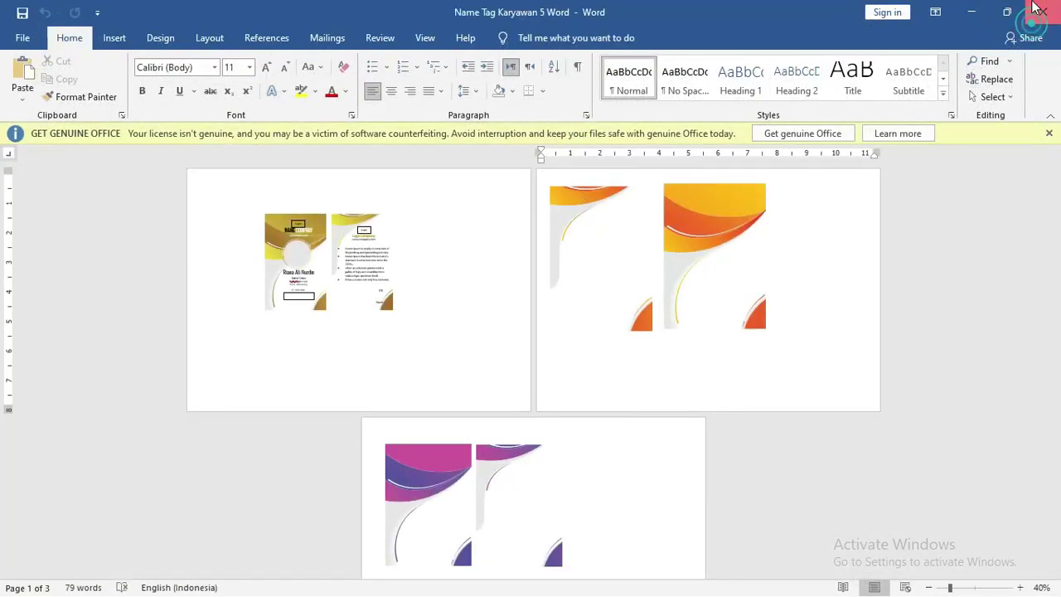
click(1040, 13)
Step: Close the Name Tag Karyawan 8 and 9 Word documents
key(alt+Tab)
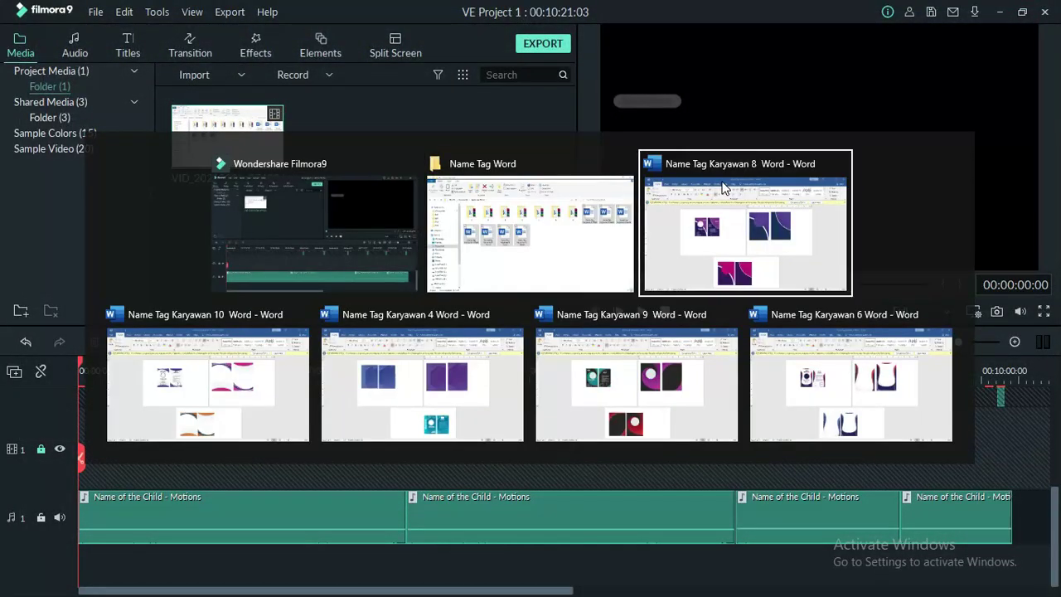
click(723, 189)
click(1046, 12)
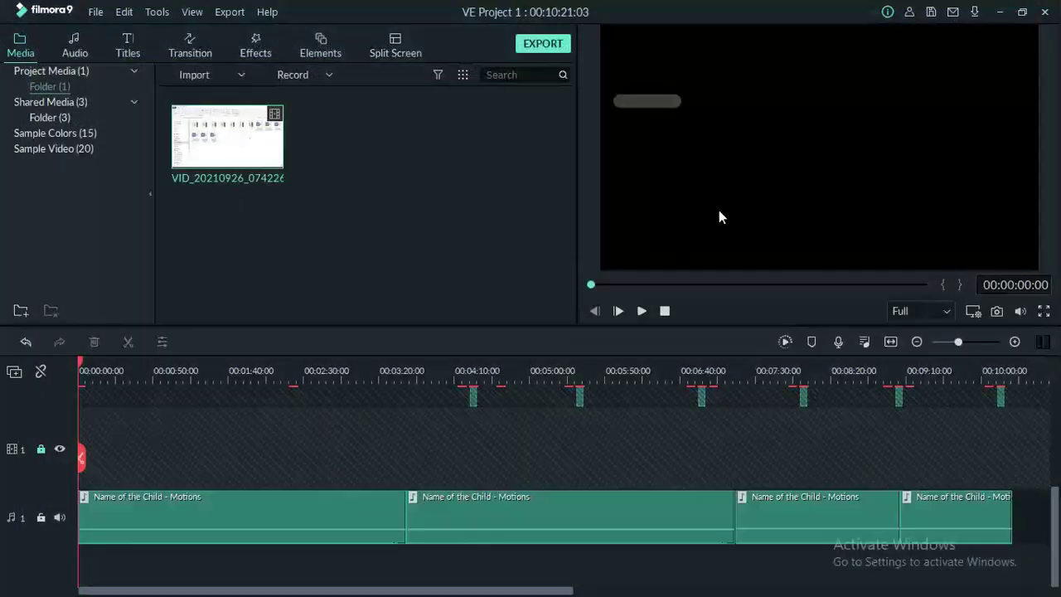
key(alt+Tab)
click(729, 218)
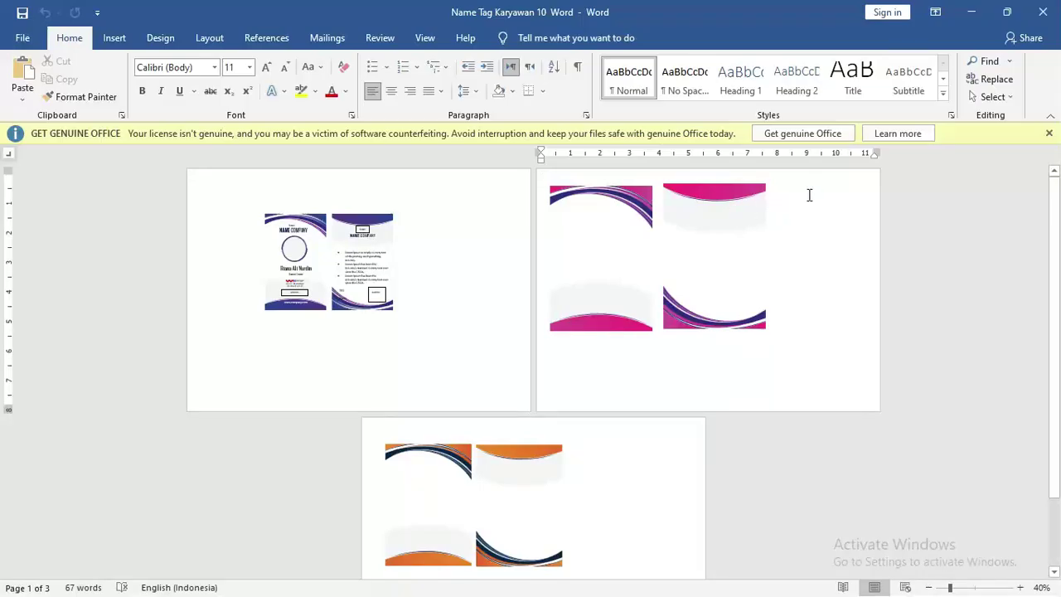
key(alt+Tab)
key(Tab)
key(Tab)
key(Tab)
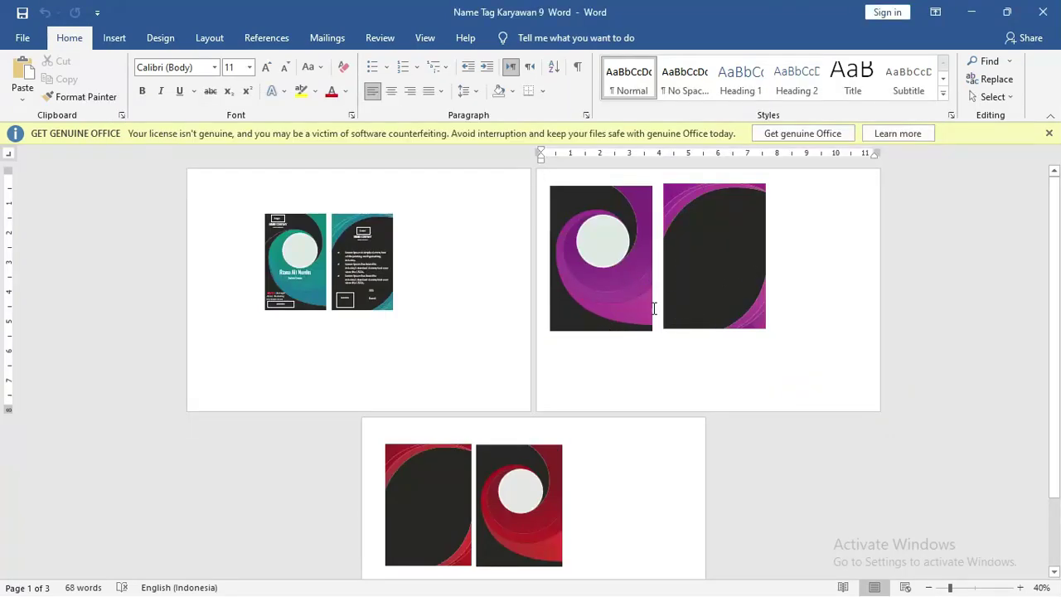
click(1043, 12)
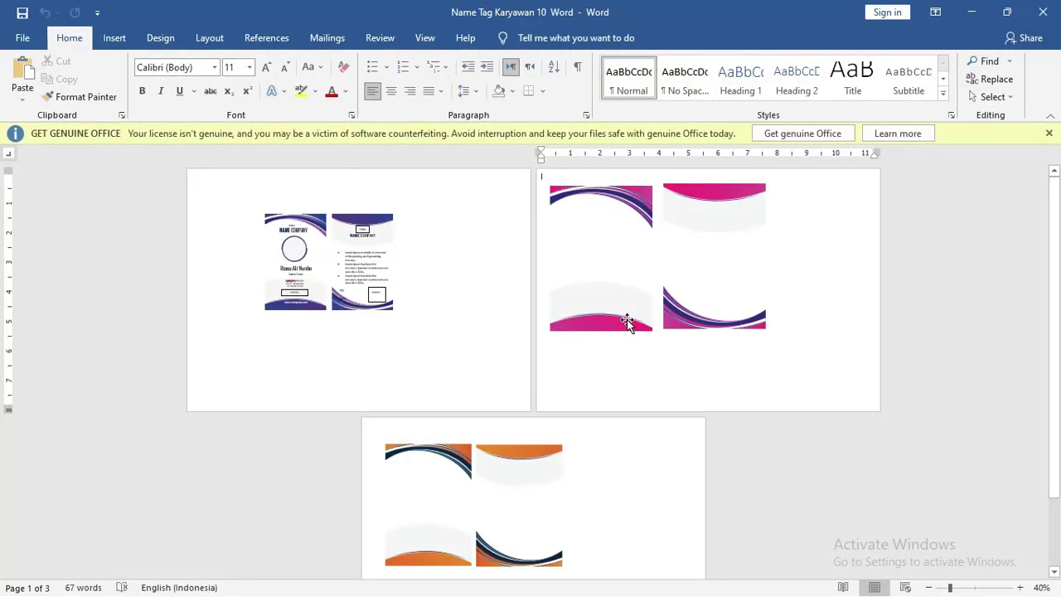
Step: Close the Name Tag Karyawan 4 document and return to Name Tag Karyawan 10
key(alt+Tab)
key(alt+Tab)
key(Tab)
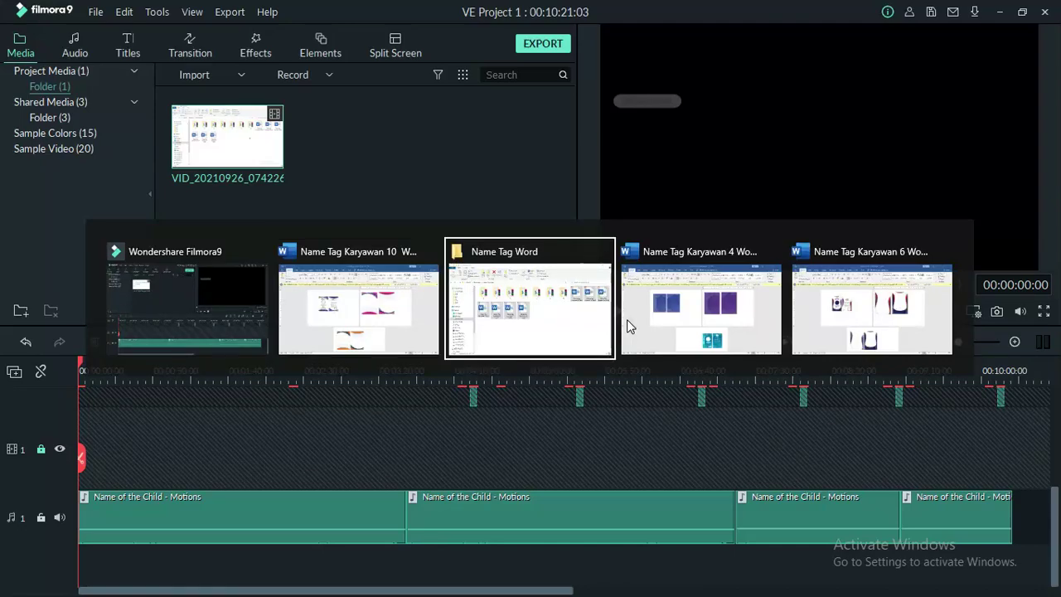
key(Tab)
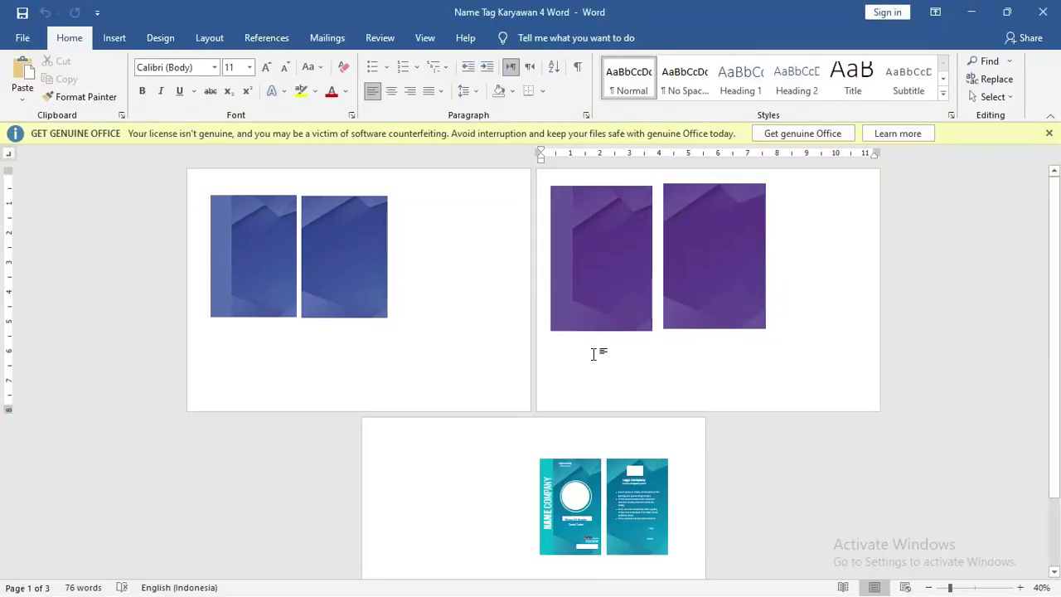
click(1048, 133)
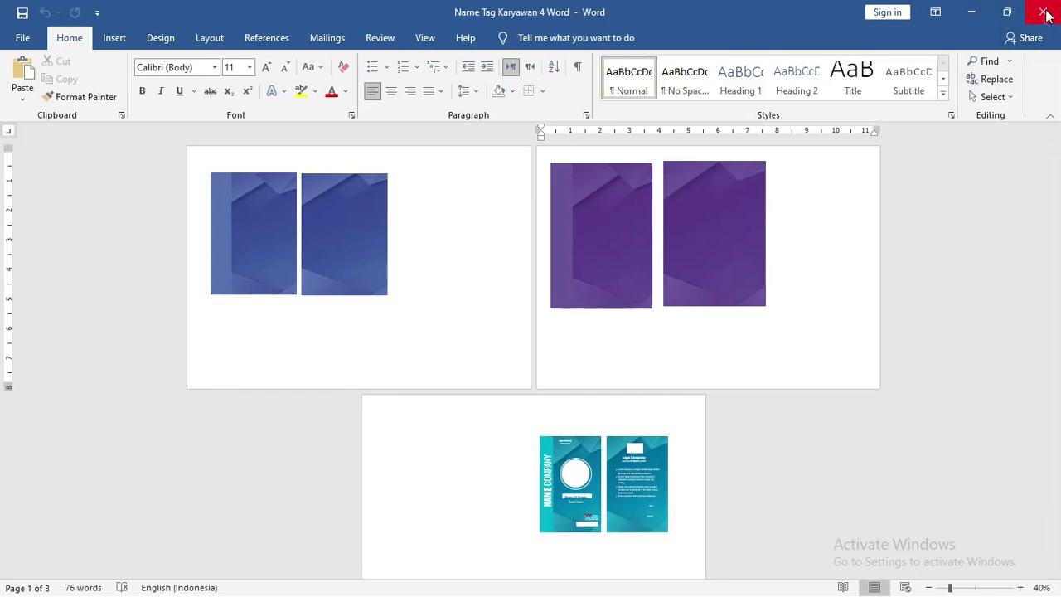
click(1043, 12)
key(alt+Tab)
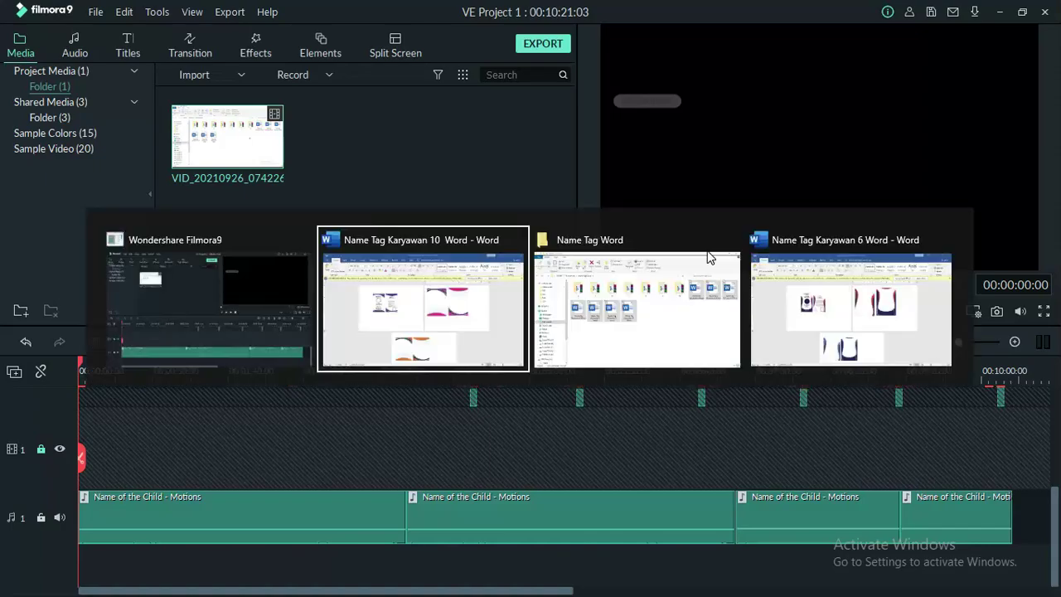
key(Tab)
key(Tab)
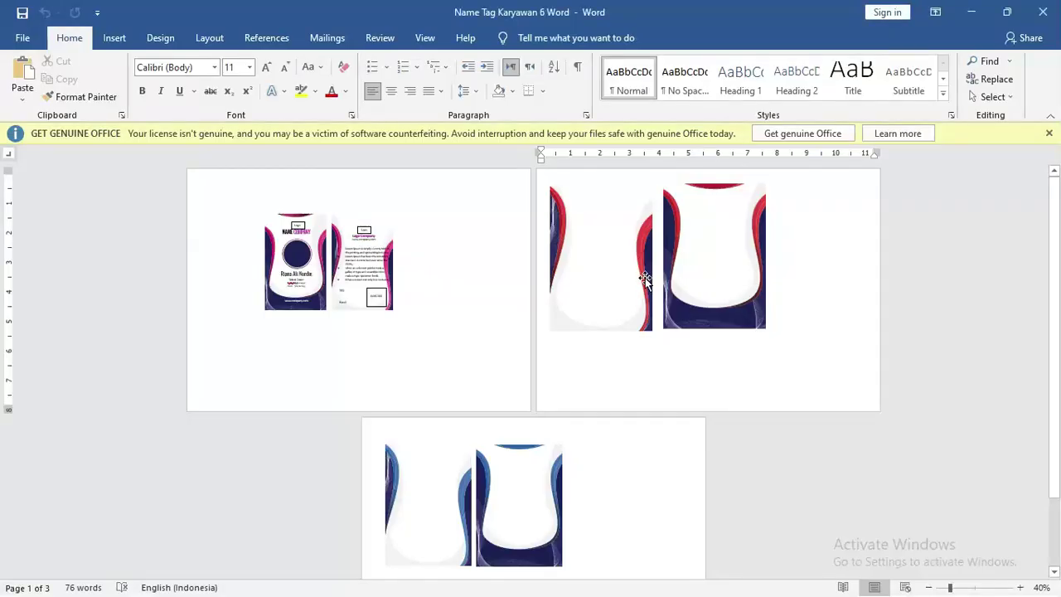
click(1047, 135)
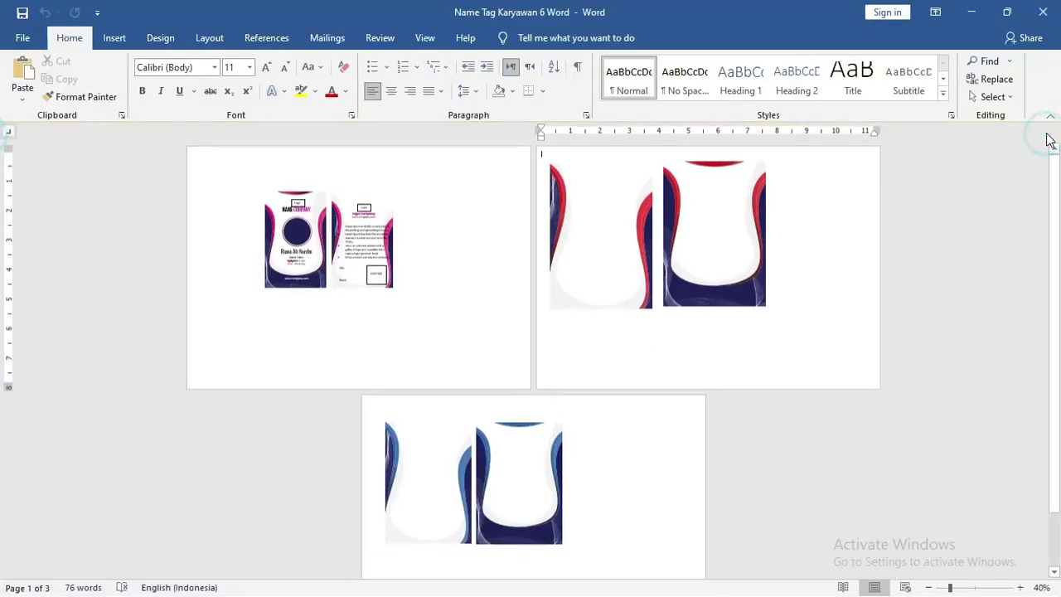
key(alt+Tab)
key(Tab)
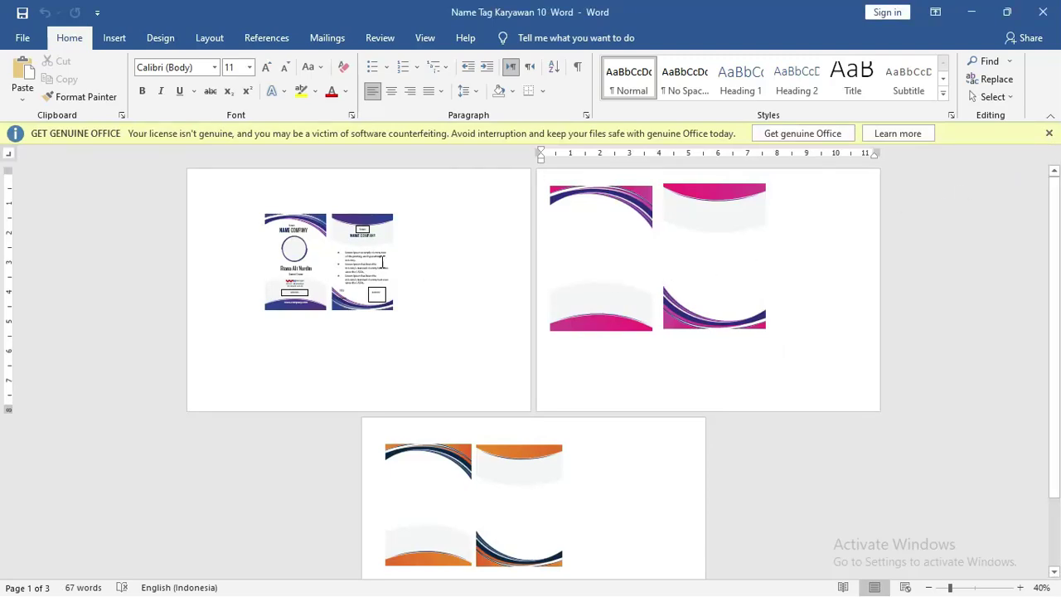
Step: Insert a blank page break before the orange cards on the third page
click(382, 262)
scroll(336, 265, up, 3)
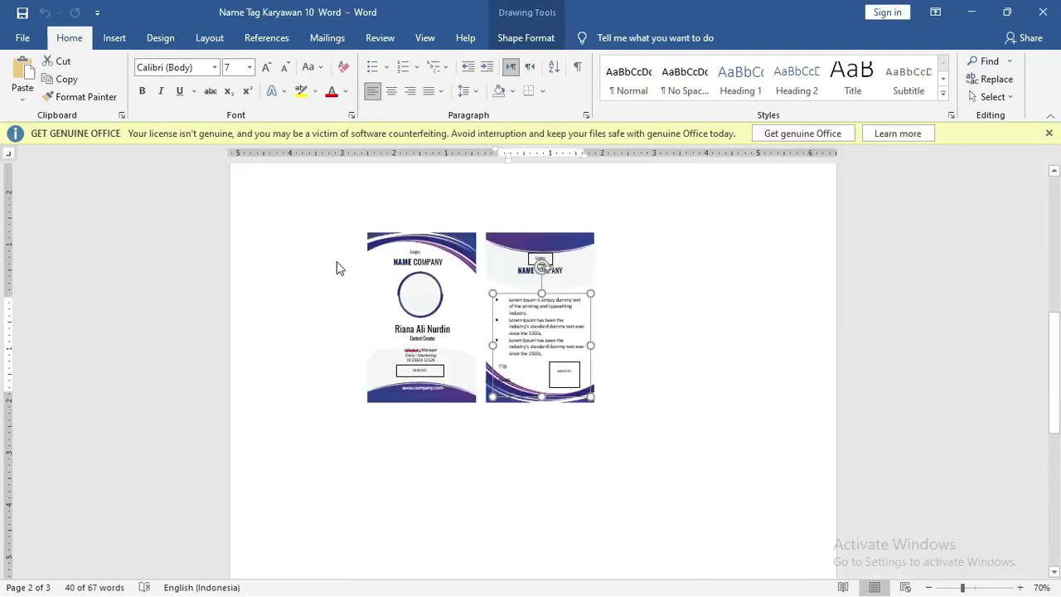
scroll(508, 330, down, 3)
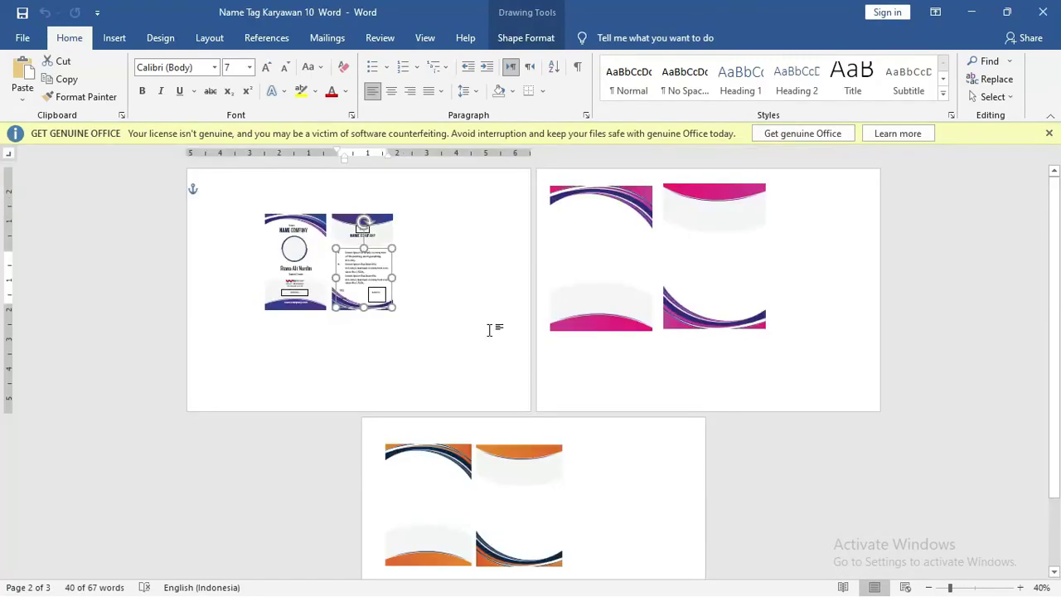
click(588, 496)
scroll(590, 489, down, 1)
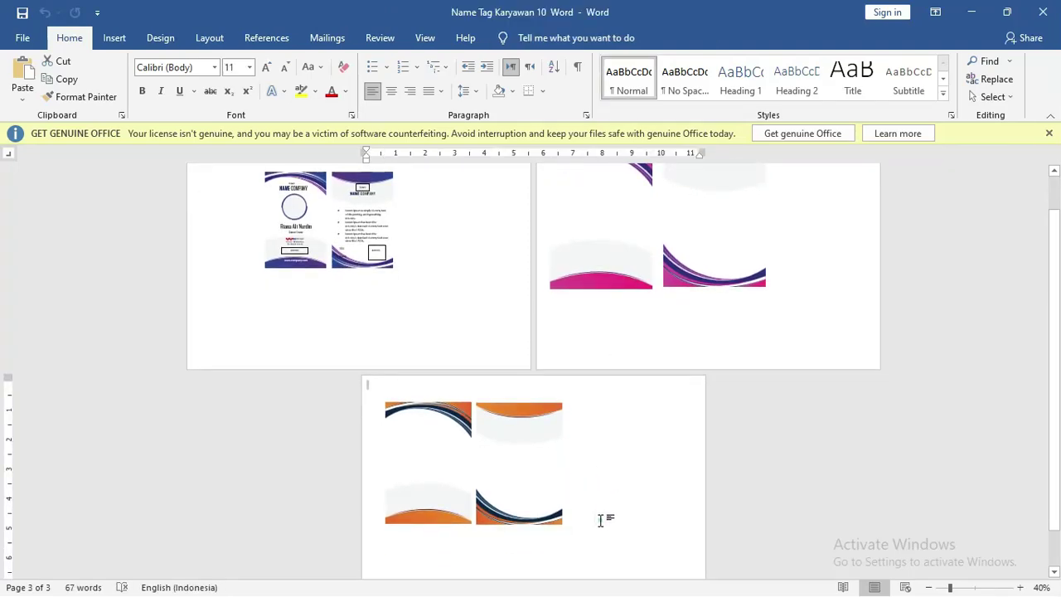
click(600, 519)
scroll(602, 514, down, 1)
click(605, 507)
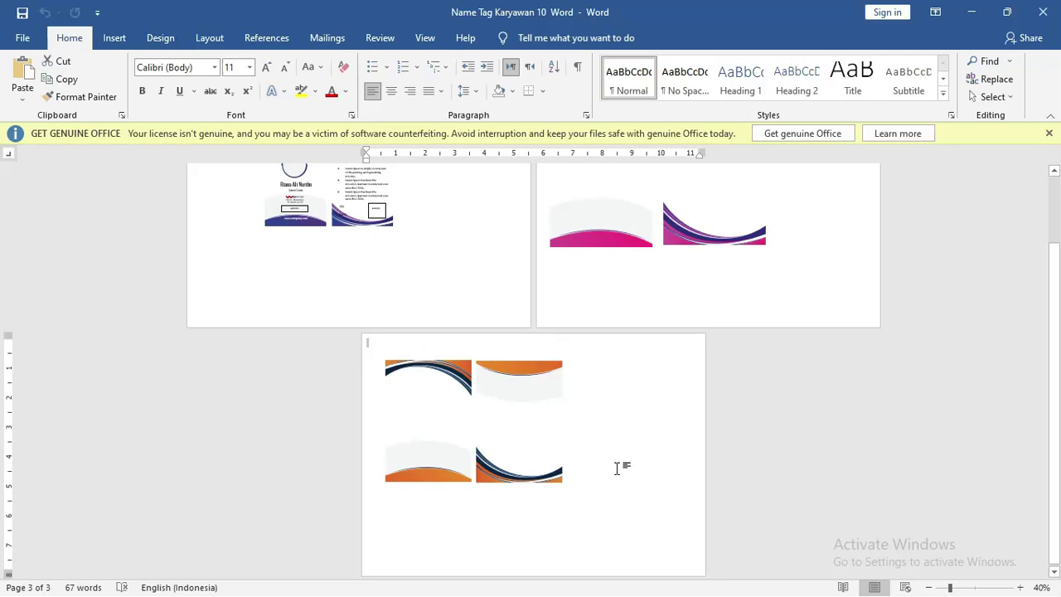
key(ctrl+Return)
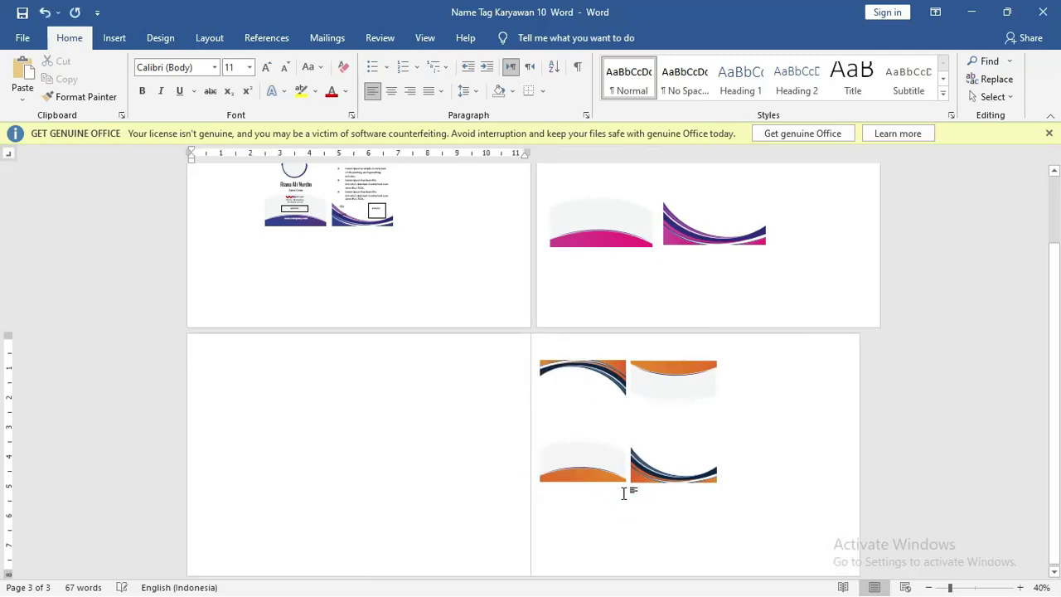
key(ctrl+z)
click(627, 497)
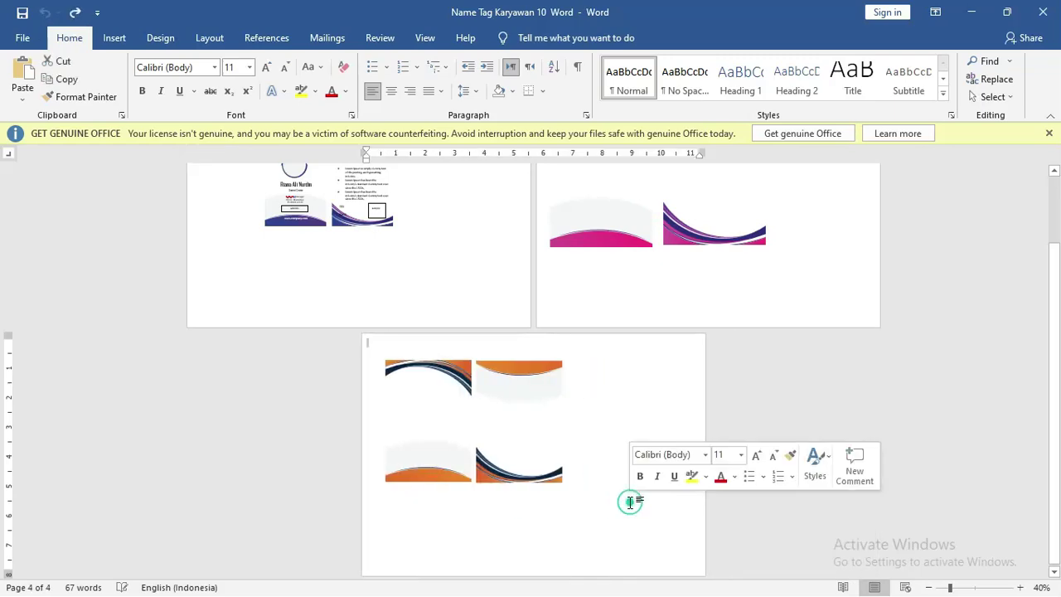
key(ctrl+Return)
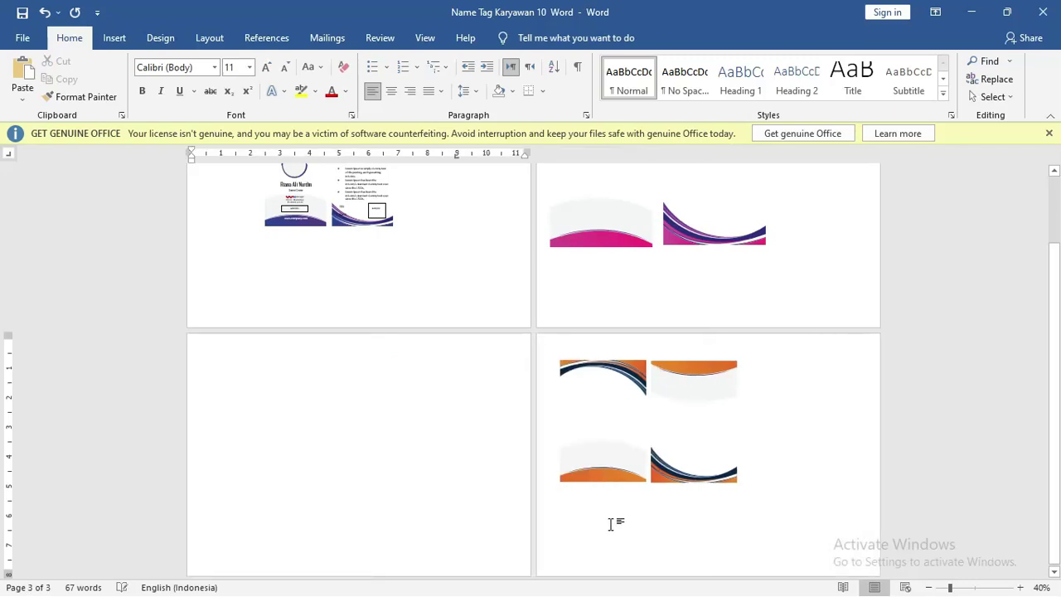
key(ctrl+z)
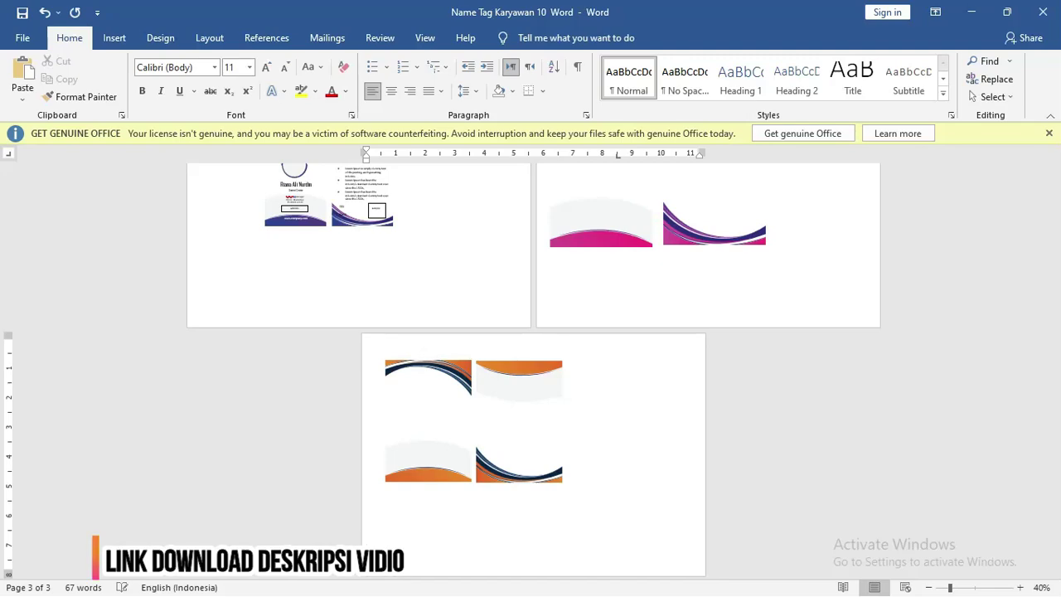
key(ctrl+Return)
Step: Nudge the right pink card background slightly downward
scroll(702, 415, up, 2)
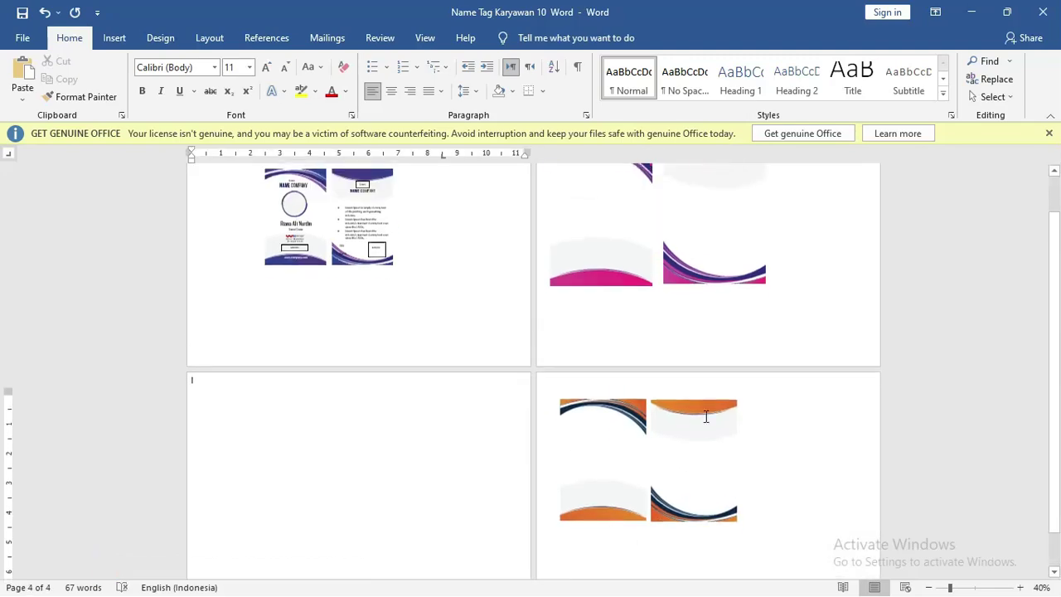
scroll(627, 293, up, 1)
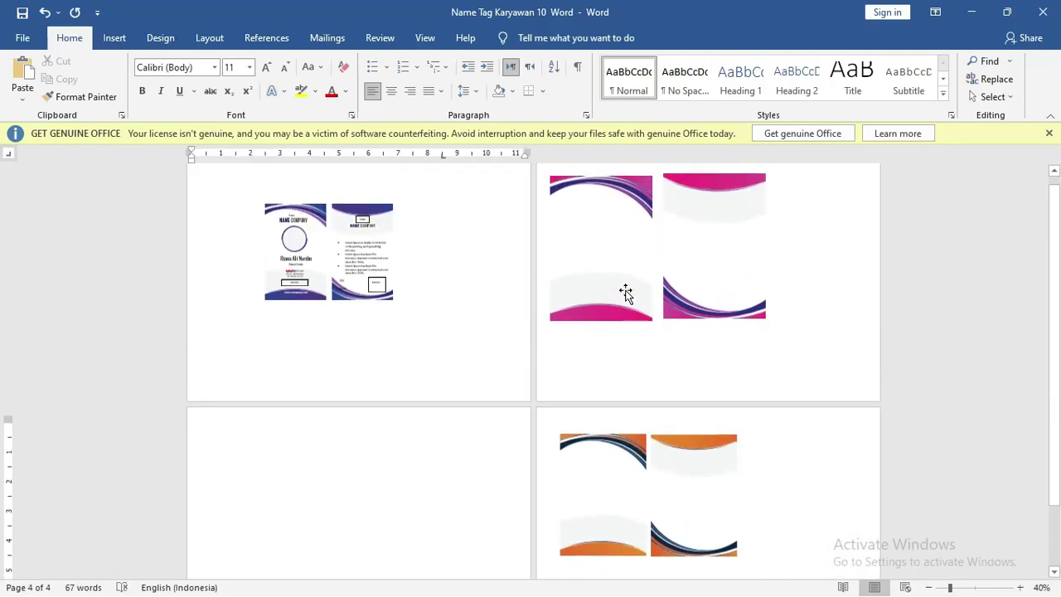
click(679, 237)
click(629, 239)
drag(699, 235, 705, 241)
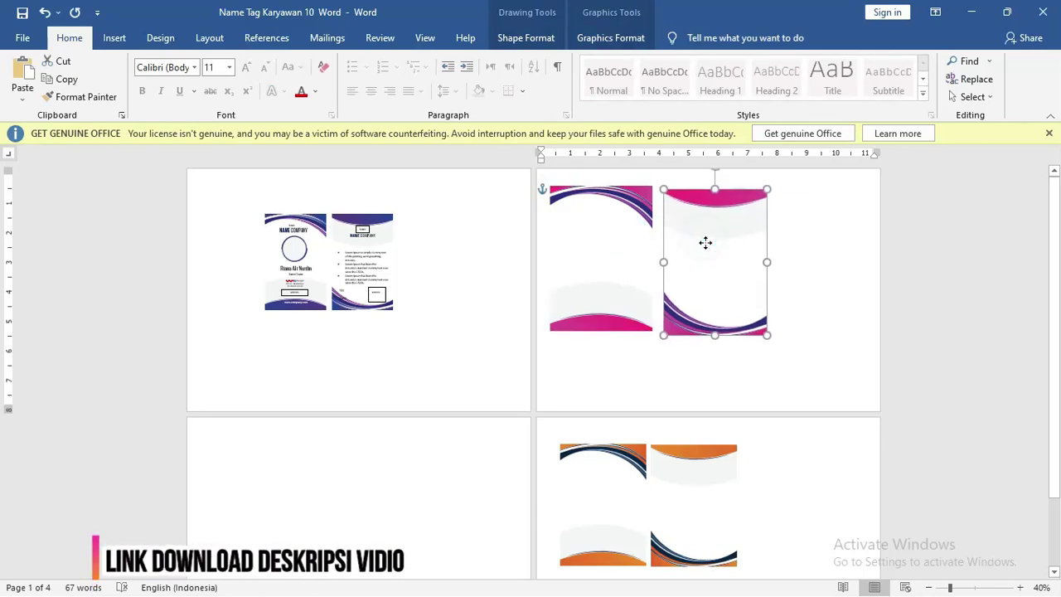
click(801, 227)
click(724, 236)
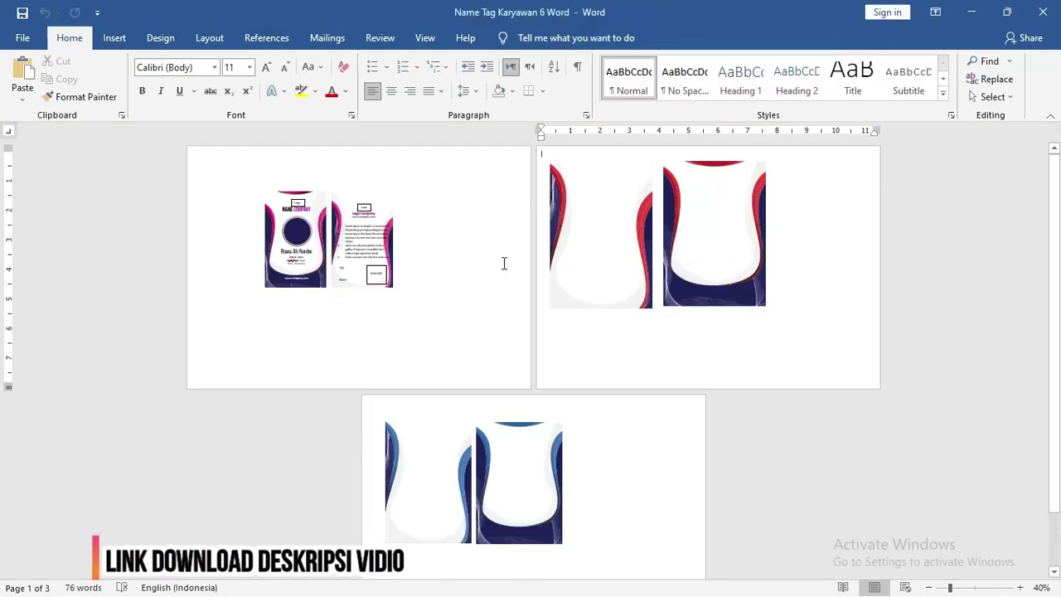
key(alt+Tab)
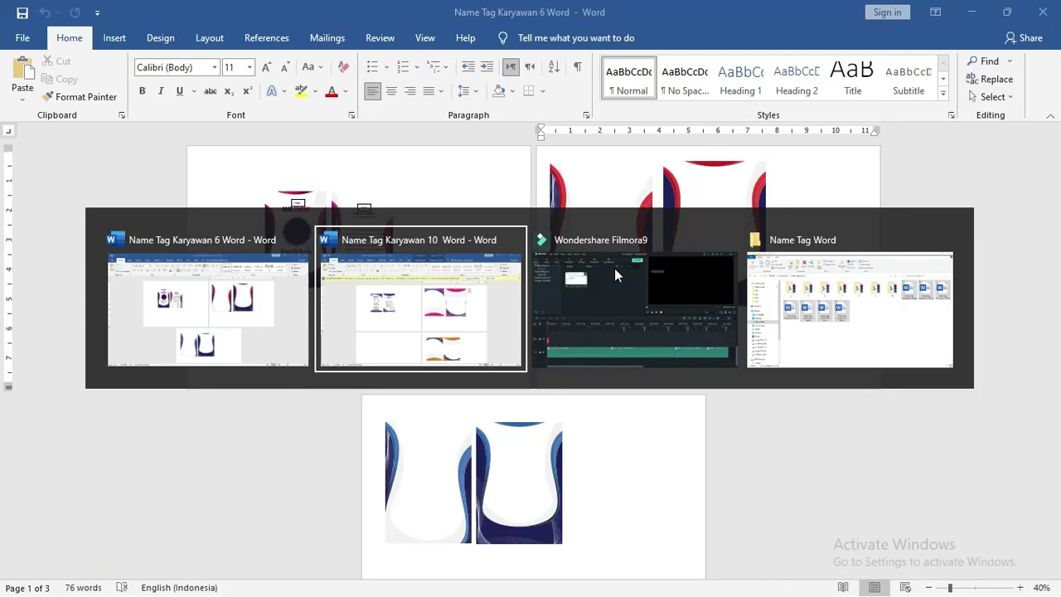
Step: Open folder 10 and drag the Ok-01 SVG toward the Name Tag Karyawan 10 document
key(alt+Tab)
key(alt+Tab)
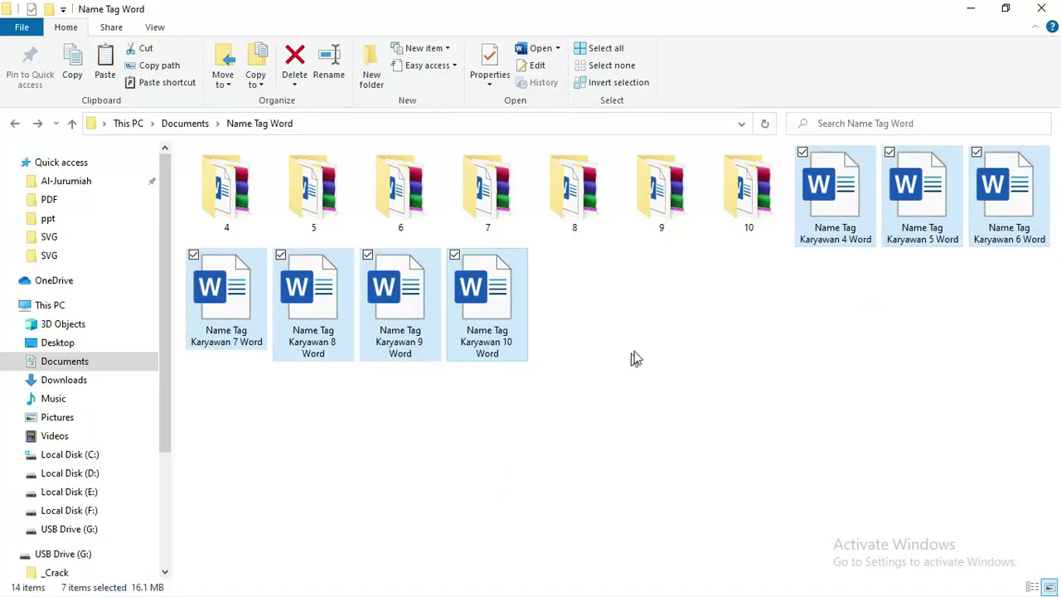
click(635, 356)
double_click(743, 202)
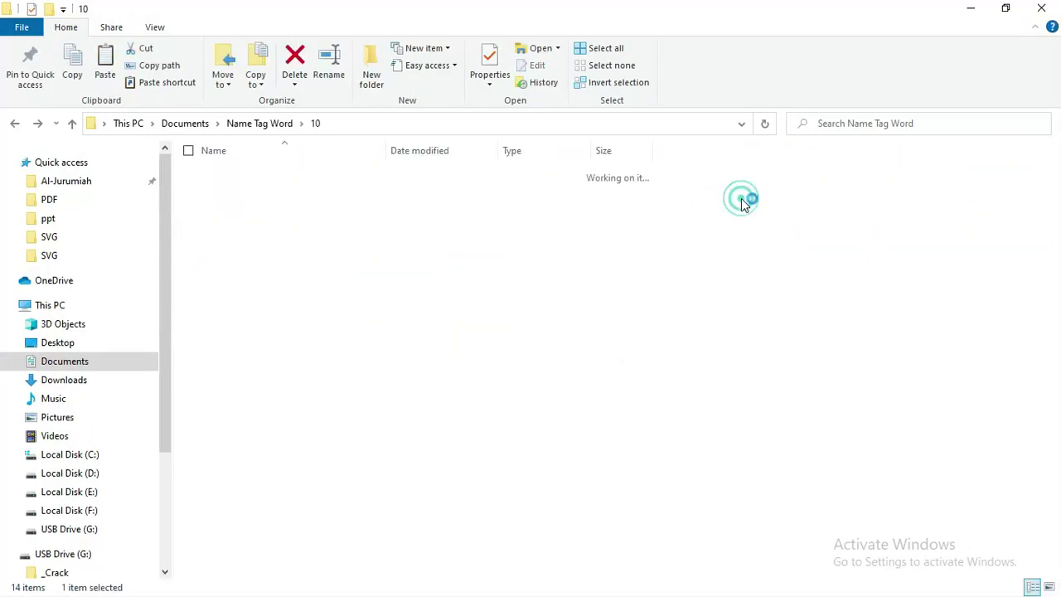
drag(371, 405, 238, 224)
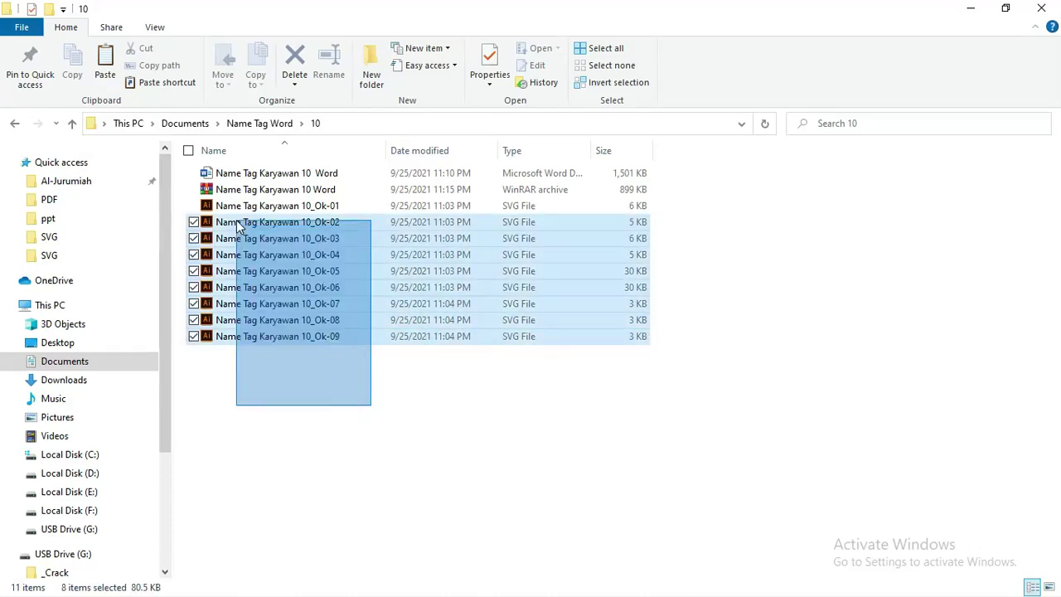
click(301, 386)
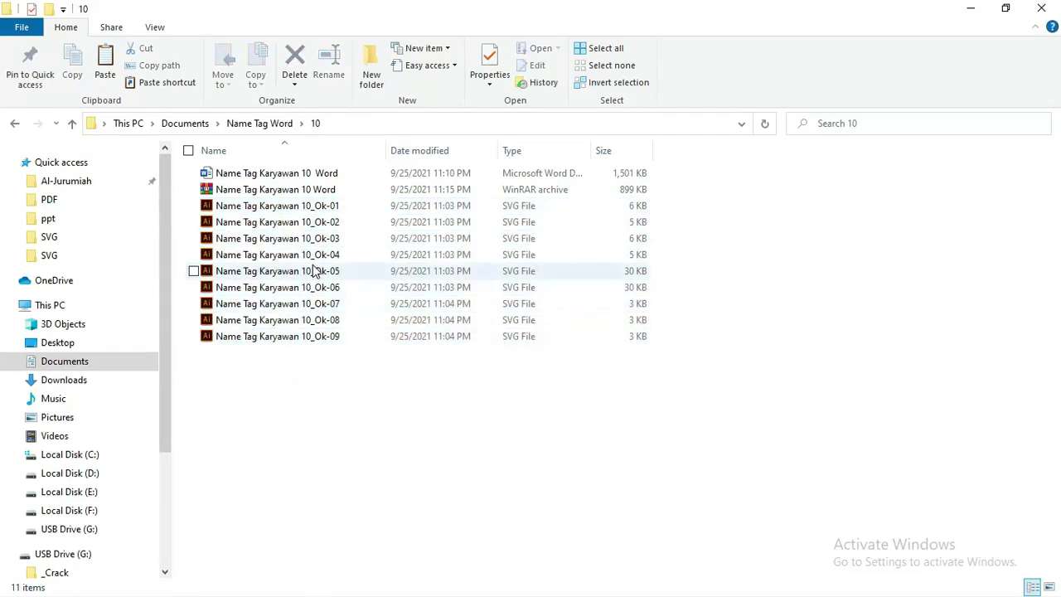
drag(307, 205, 385, 424)
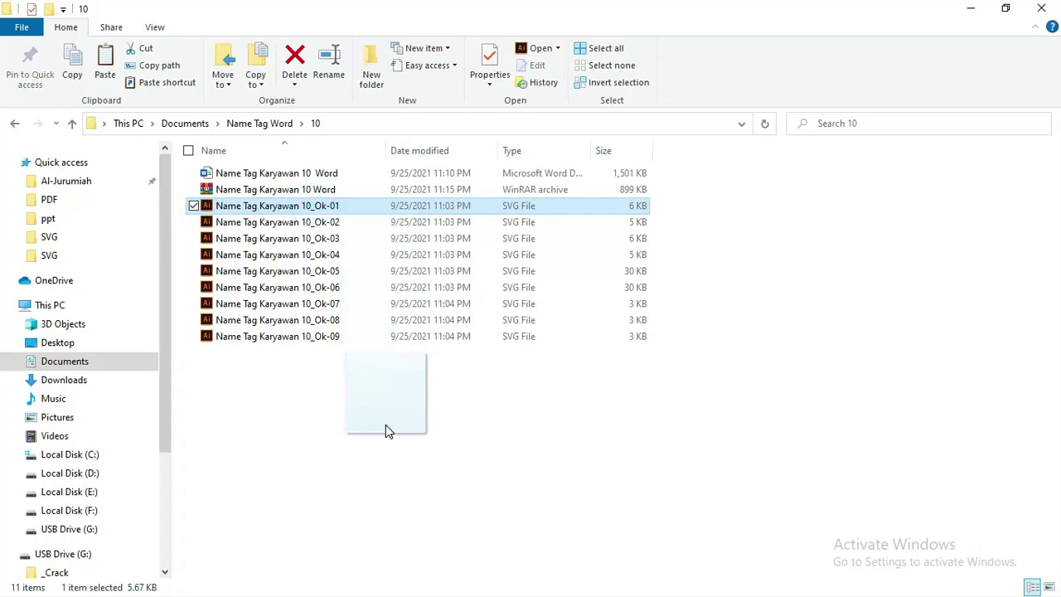
key(alt+Tab)
key(alt+Tab)
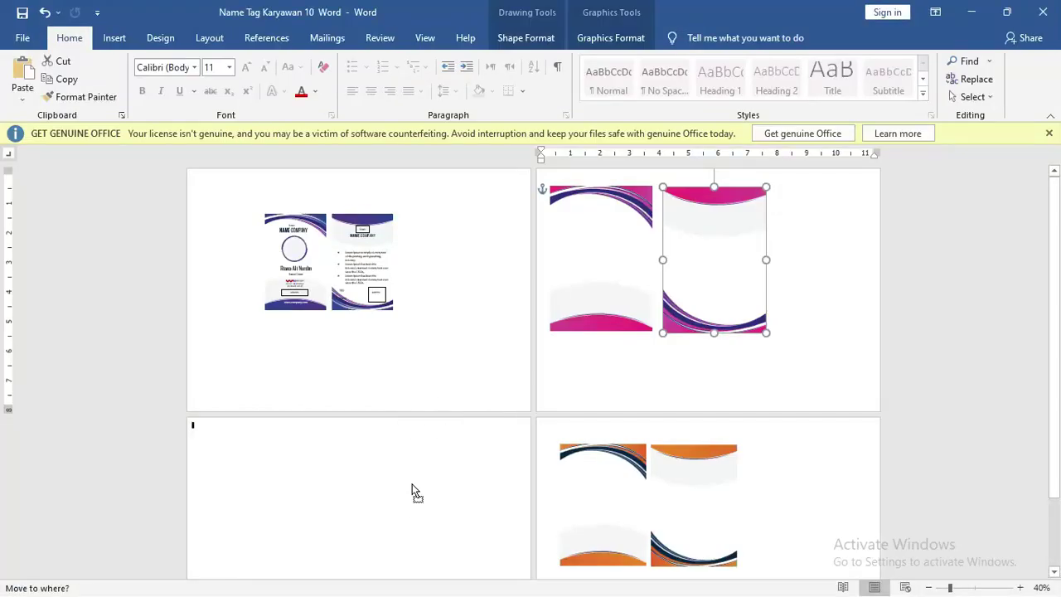
drag(386, 424, 407, 500)
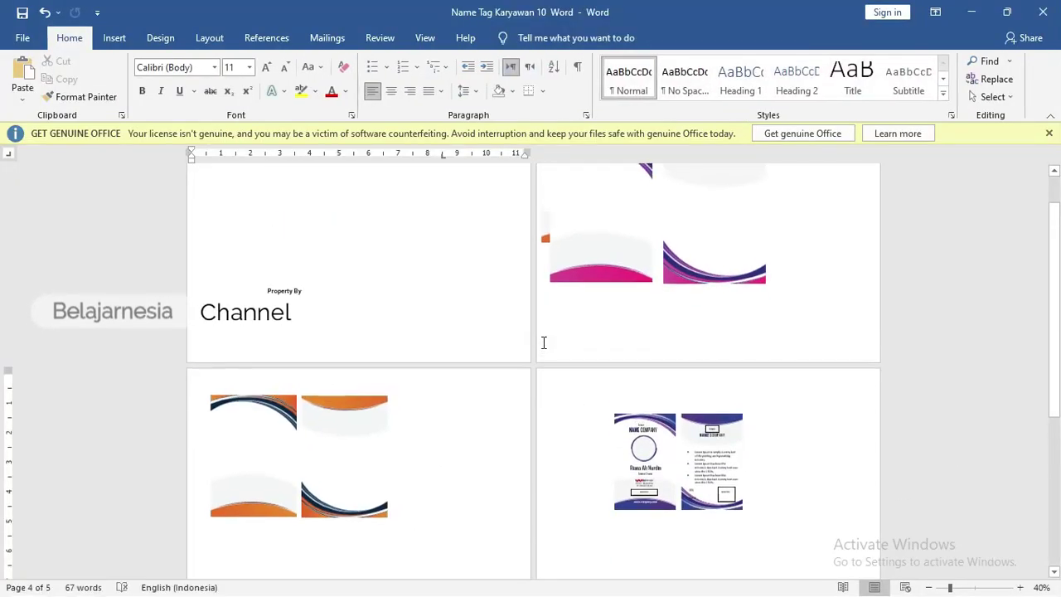
Step: Set the wave image's text wrapping to In Front of Text
click(542, 279)
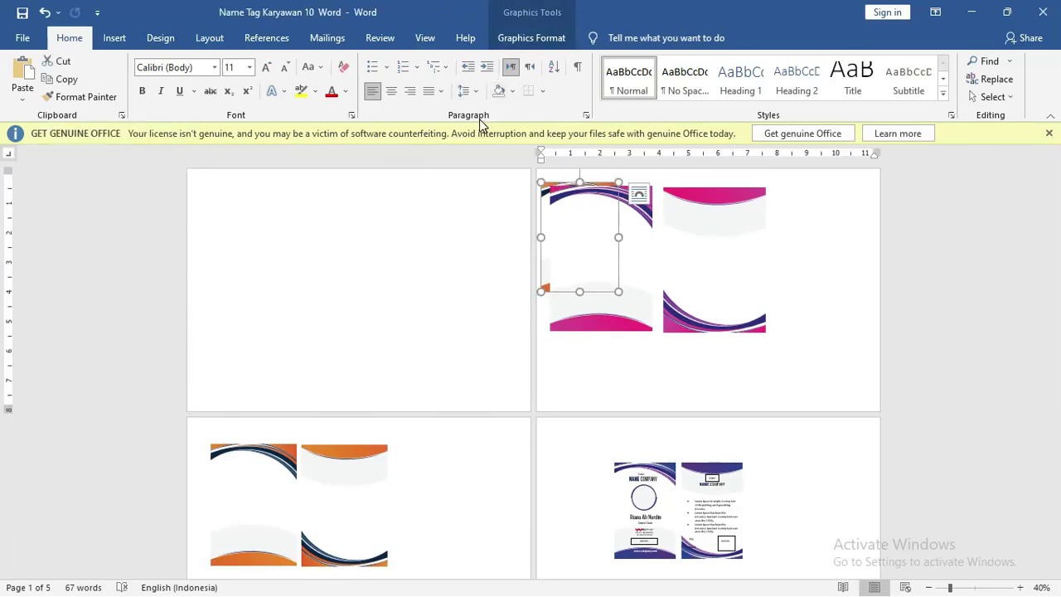
click(535, 38)
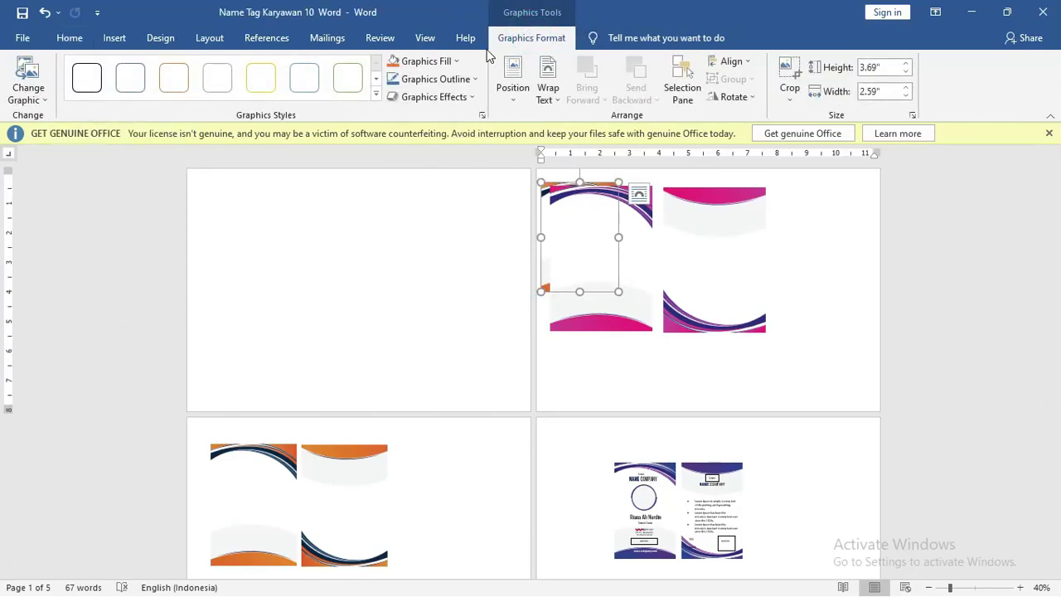
click(548, 93)
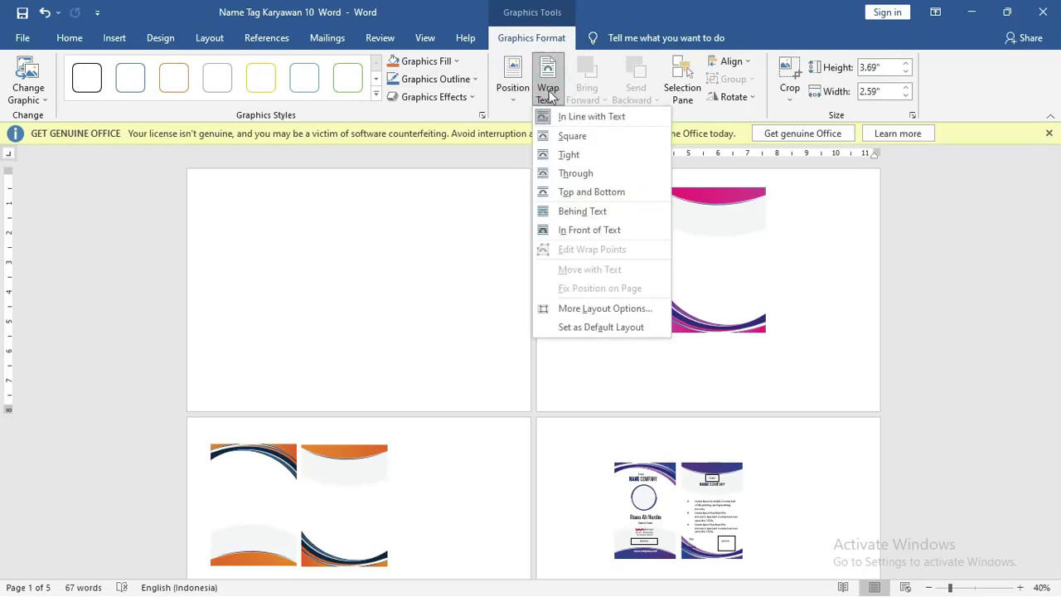
click(576, 230)
Step: Move the wave image onto the card page and resize it to about 4.2 × 5.97 inches
drag(587, 207, 415, 296)
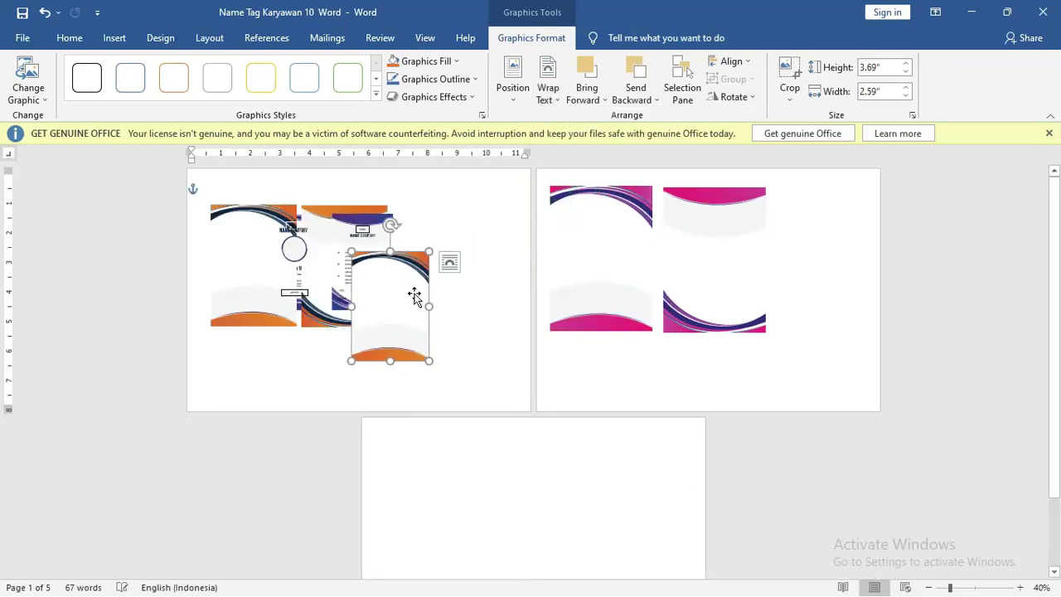
drag(433, 248, 515, 174)
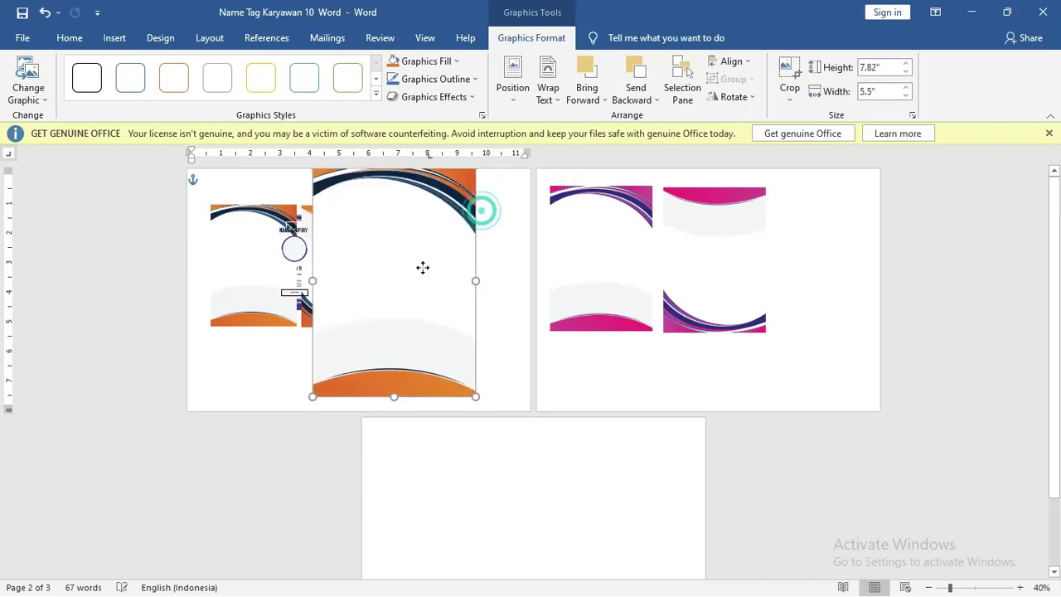
drag(422, 267, 385, 279)
ctrl+scroll(385, 280, up, 4)
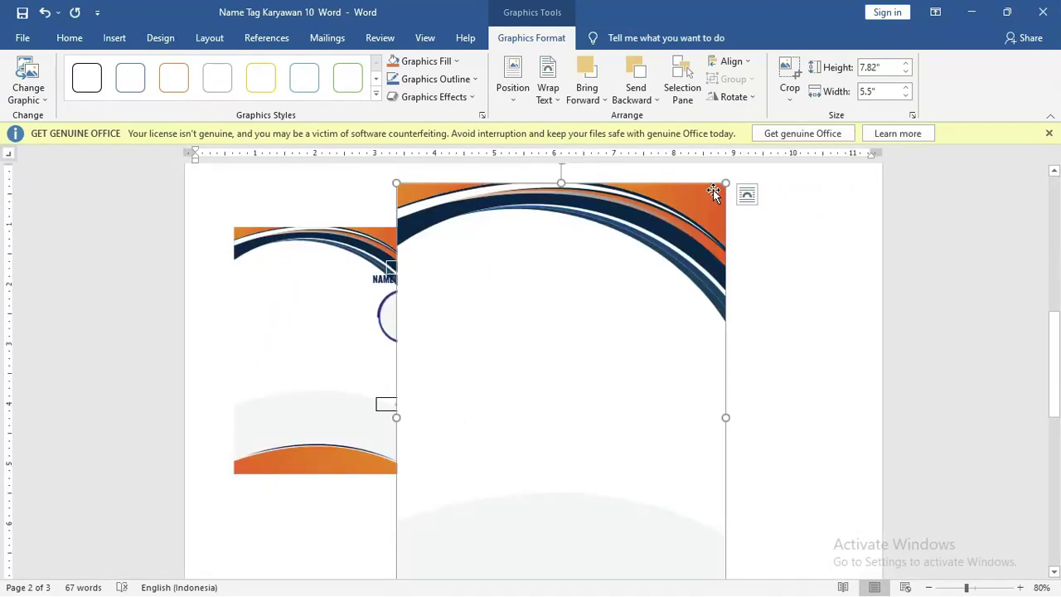
drag(725, 182, 644, 292)
drag(571, 362, 679, 240)
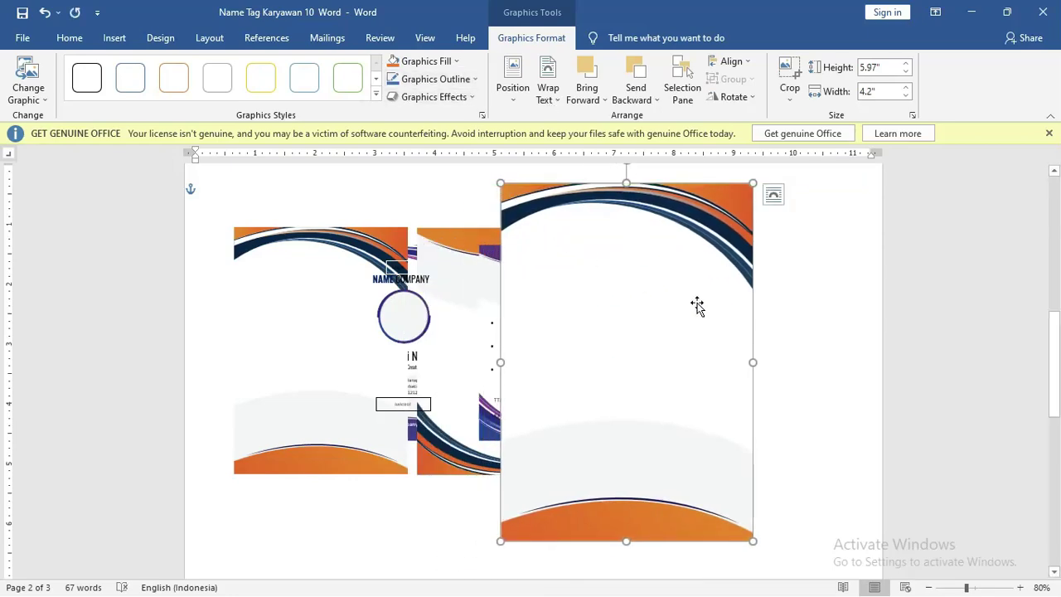
click(1049, 133)
right_click(659, 233)
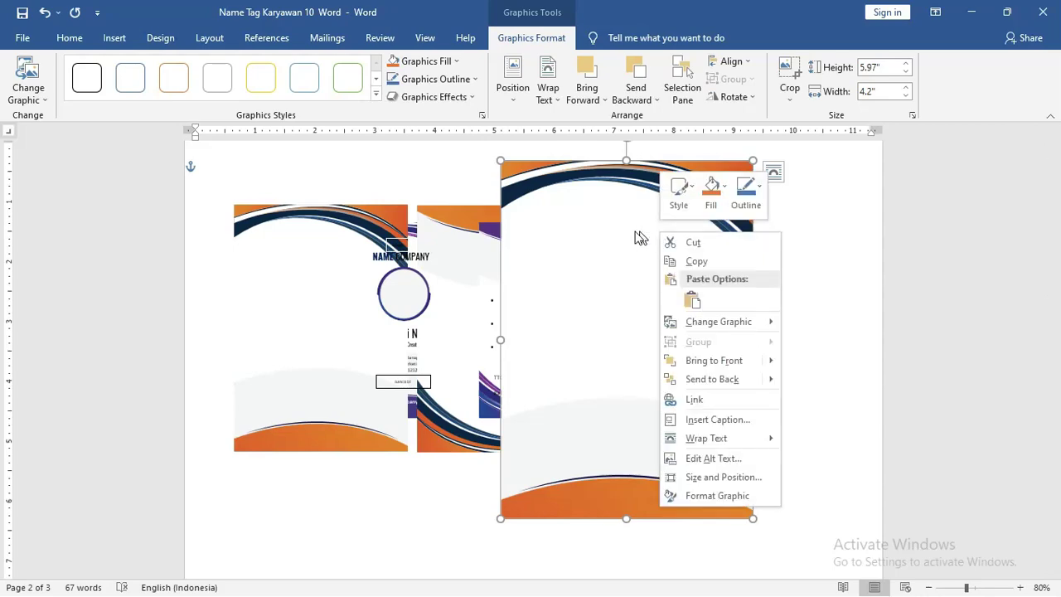
click(594, 225)
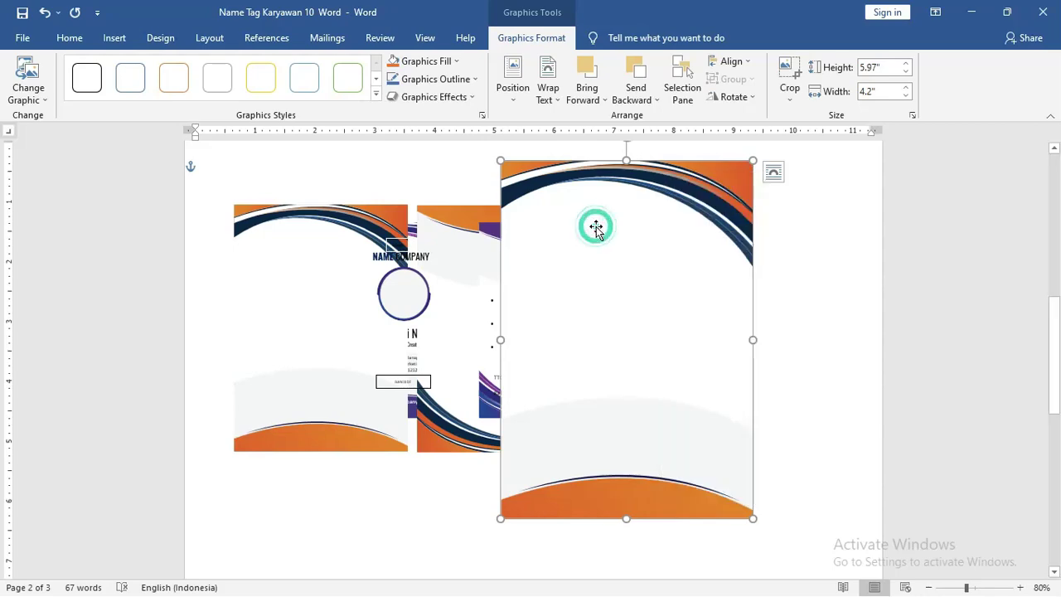
drag(616, 277, 602, 290)
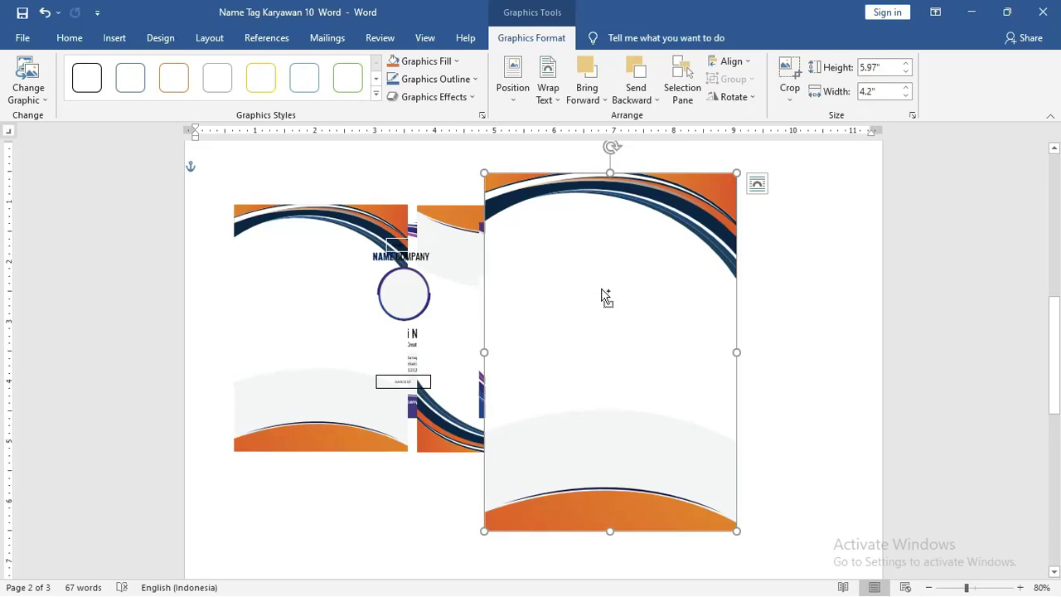
Step: Undo the wave image's moves and resizing
key(ctrl+z)
key(ctrl+z)
key(ctrl+z)
key(ctrl+z)
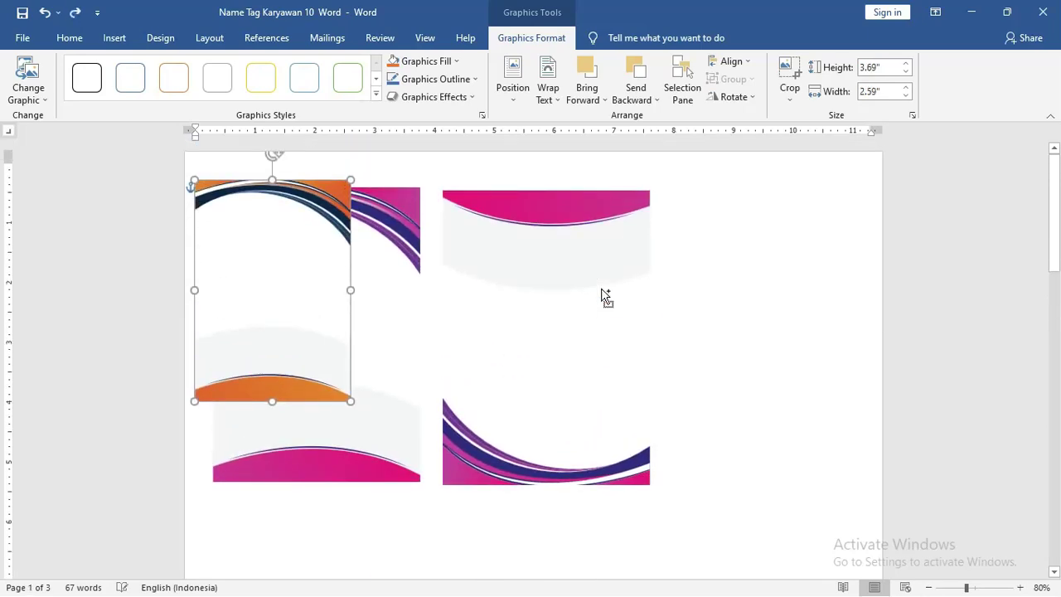
key(ctrl+z)
key(ctrl+z)
key(ctrl+z)
key(ctrl+z)
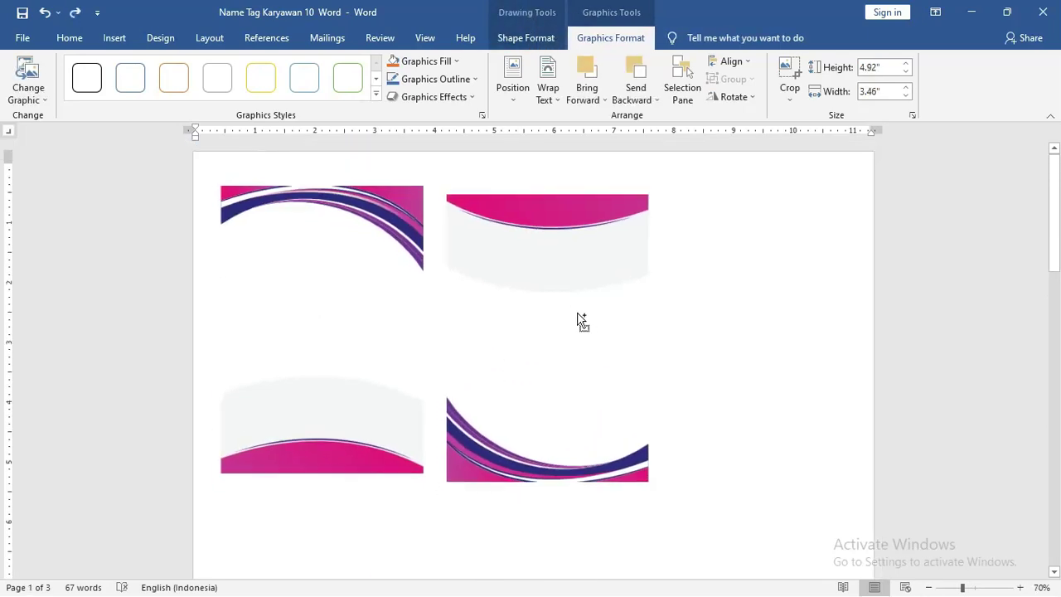
ctrl+scroll(580, 322, down, 3)
ctrl+scroll(580, 322, down, 2)
key(ctrl+z)
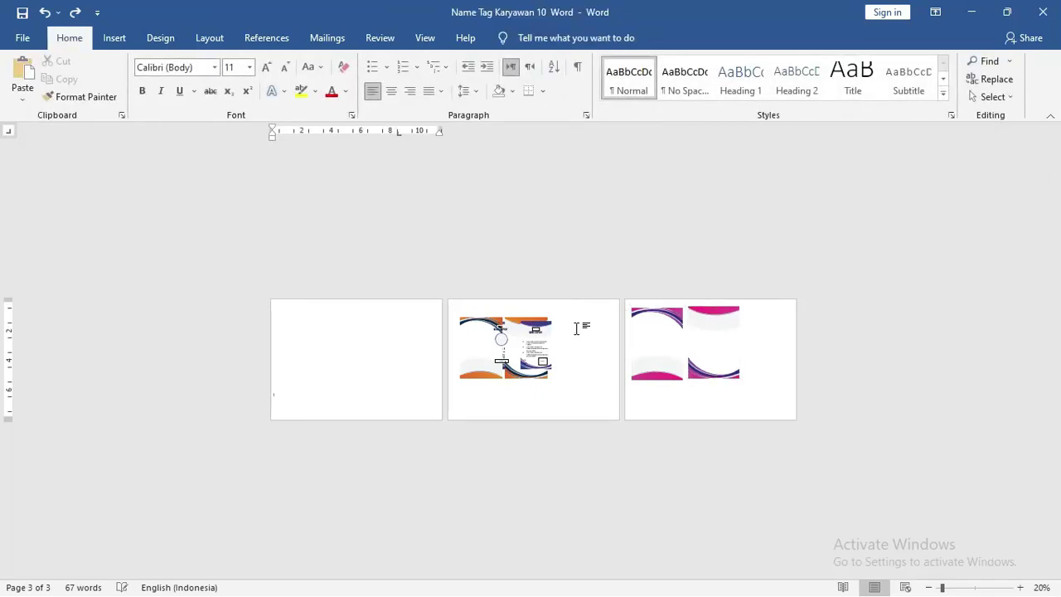
Step: Restore the original layout and draw a 4.44 × 2.98 inch rectangle beside the orange waves
key(ctrl+z)
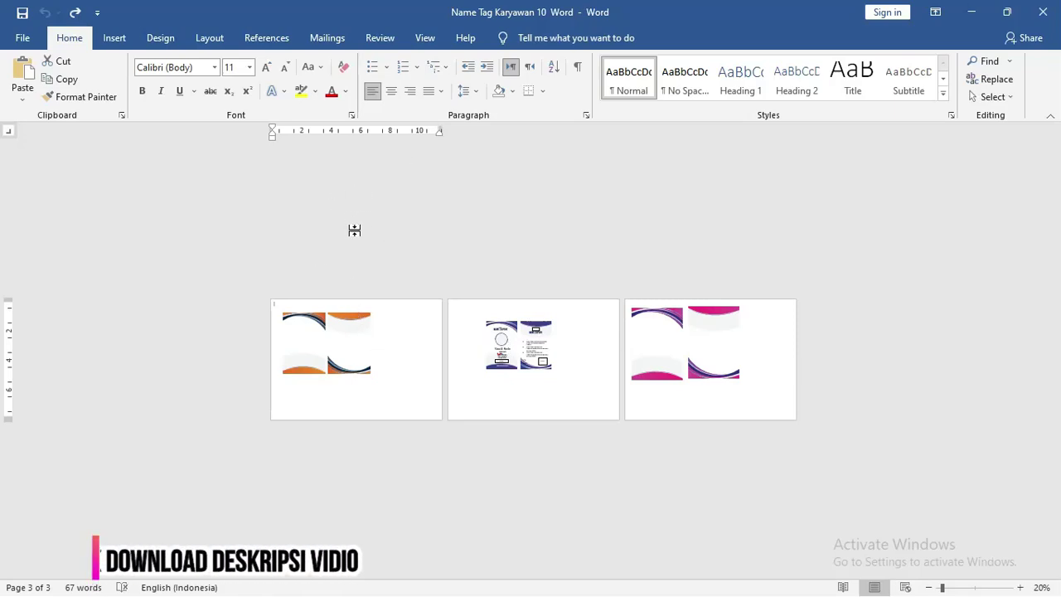
click(128, 39)
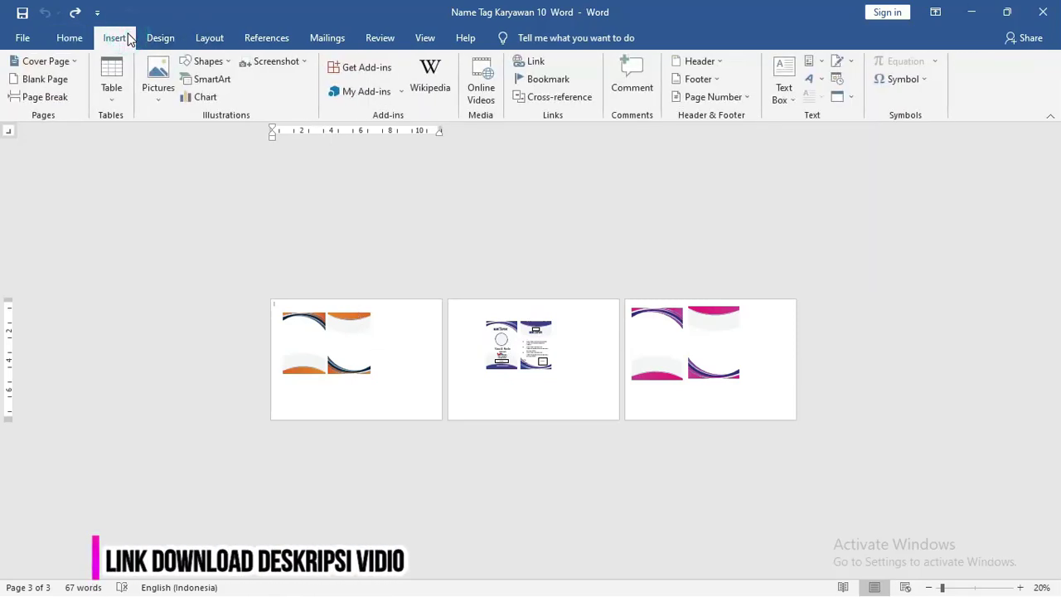
click(220, 61)
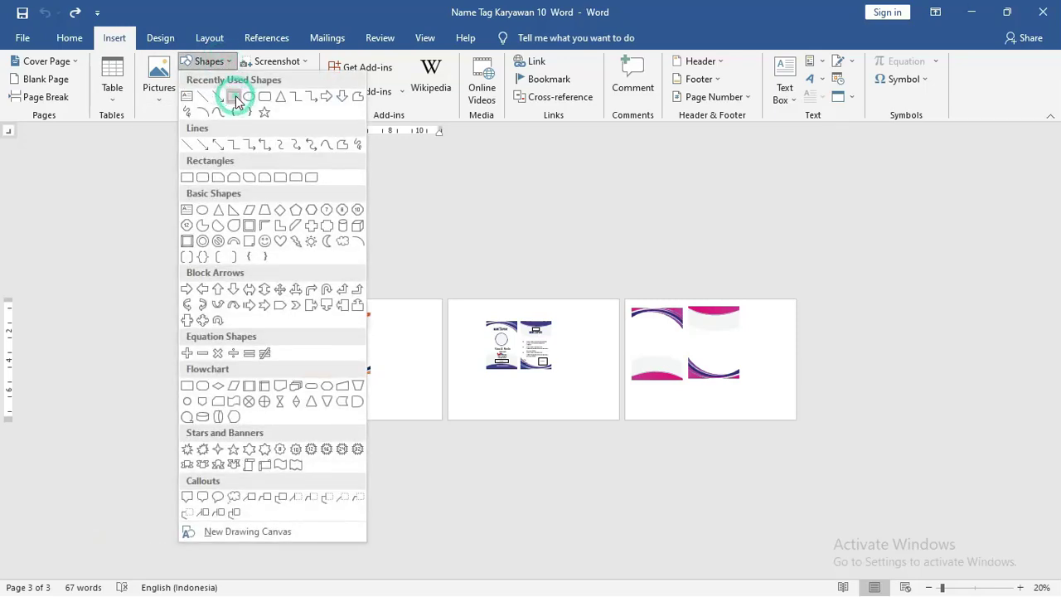
click(234, 96)
click(210, 62)
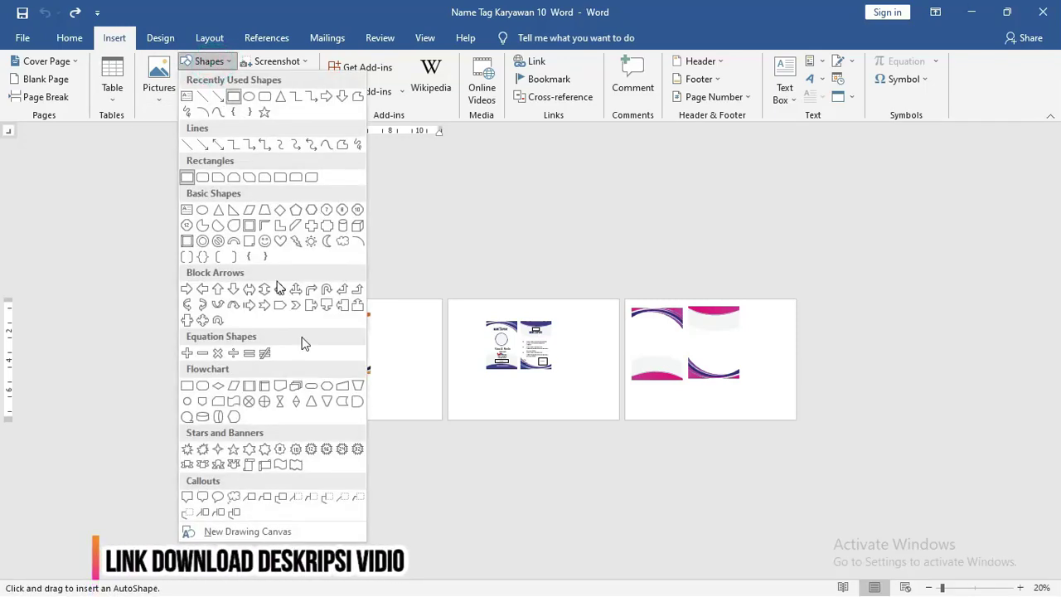
ctrl+scroll(418, 365, up, 3)
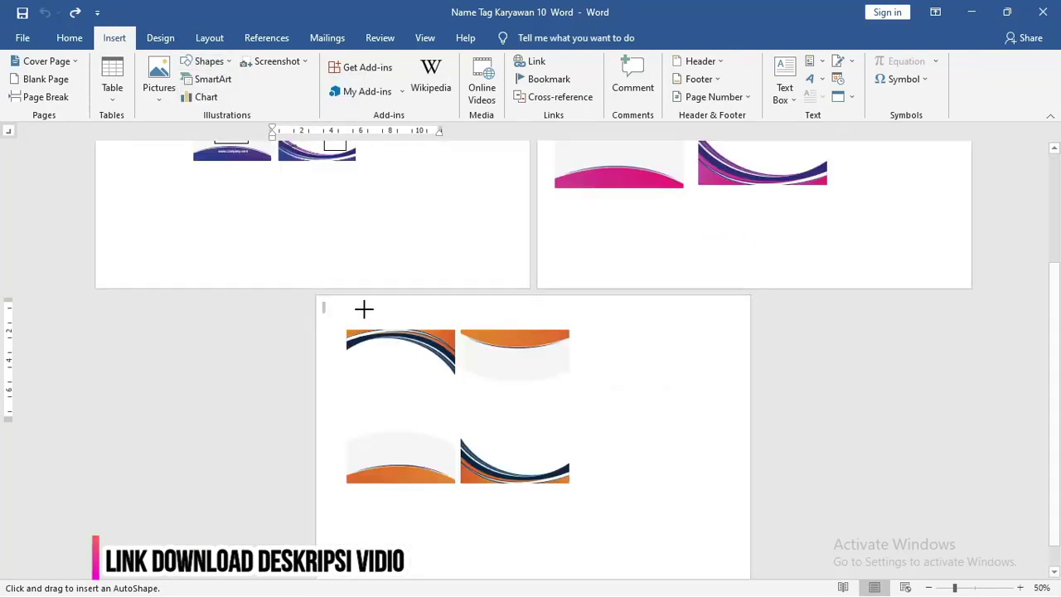
drag(626, 347, 737, 511)
Step: Fill the rectangle with the Name Tag Karyawan 10_Ok-01 picture and place it beside the waves
click(354, 63)
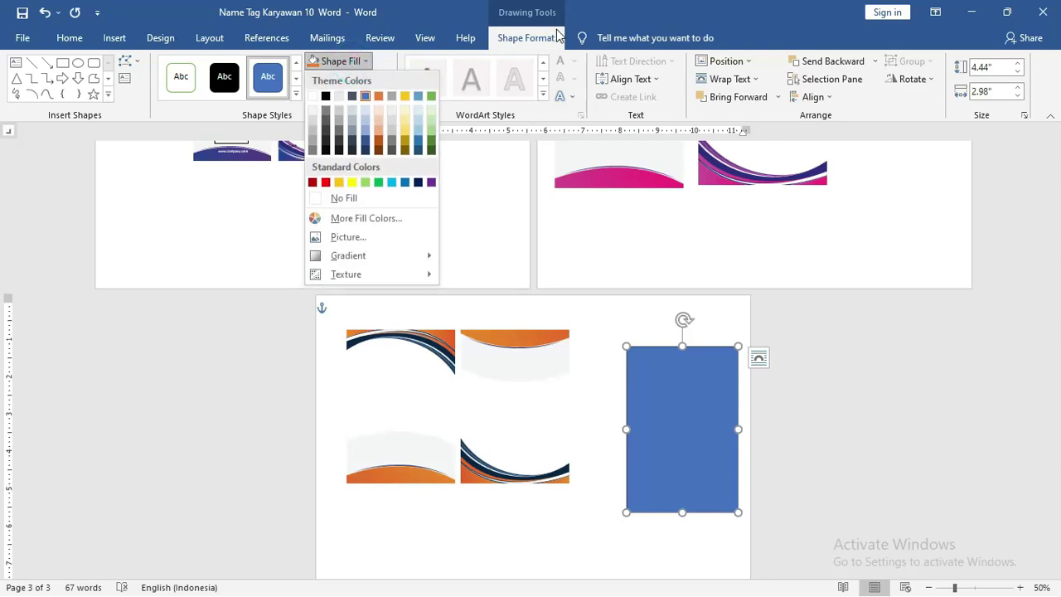
click(348, 236)
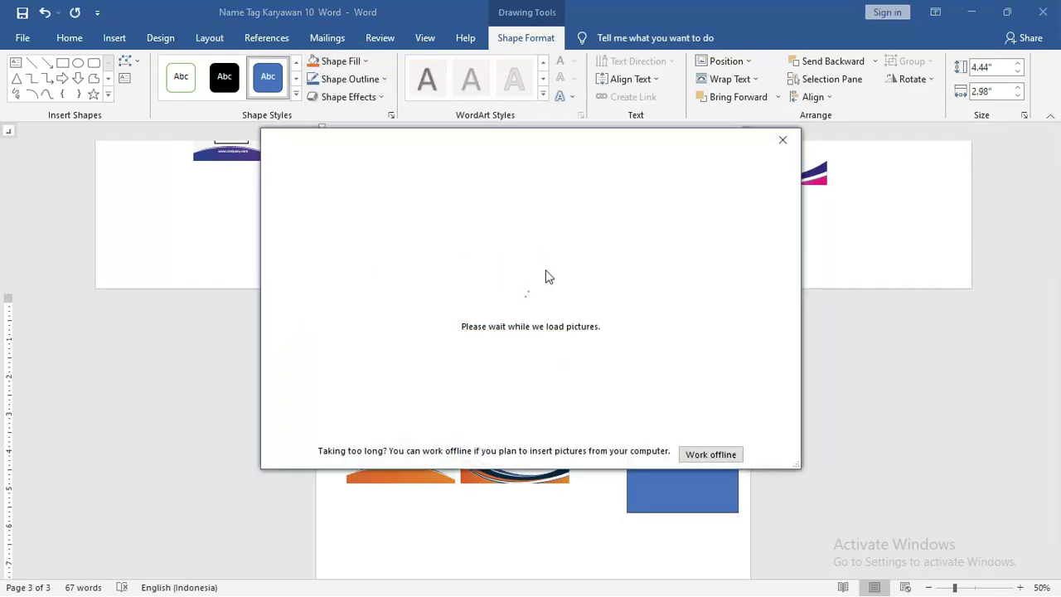
click(543, 218)
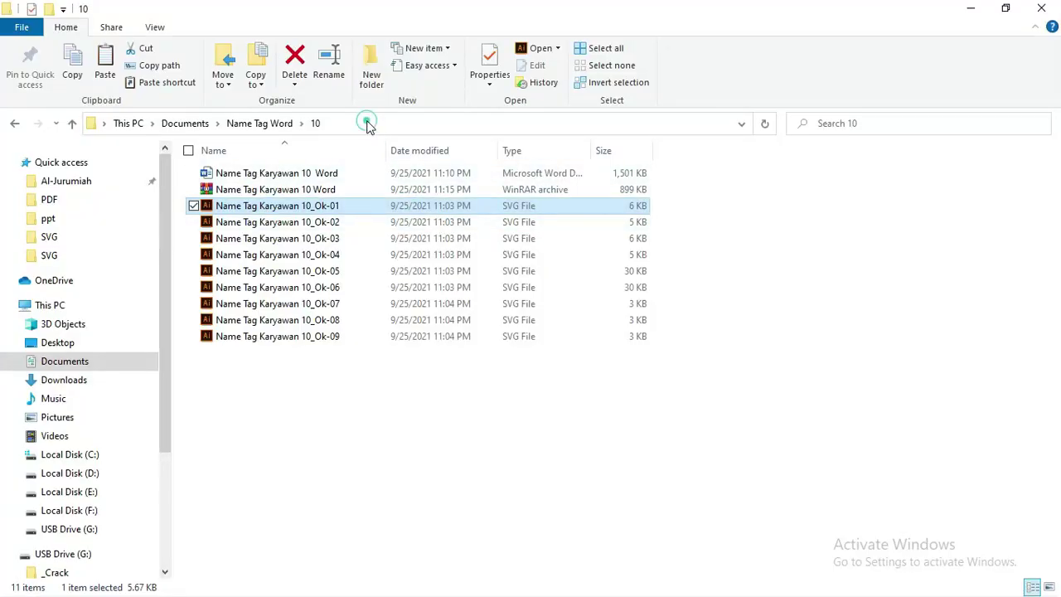
click(367, 122)
key(ctrl+c)
key(alt+Tab)
click(385, 131)
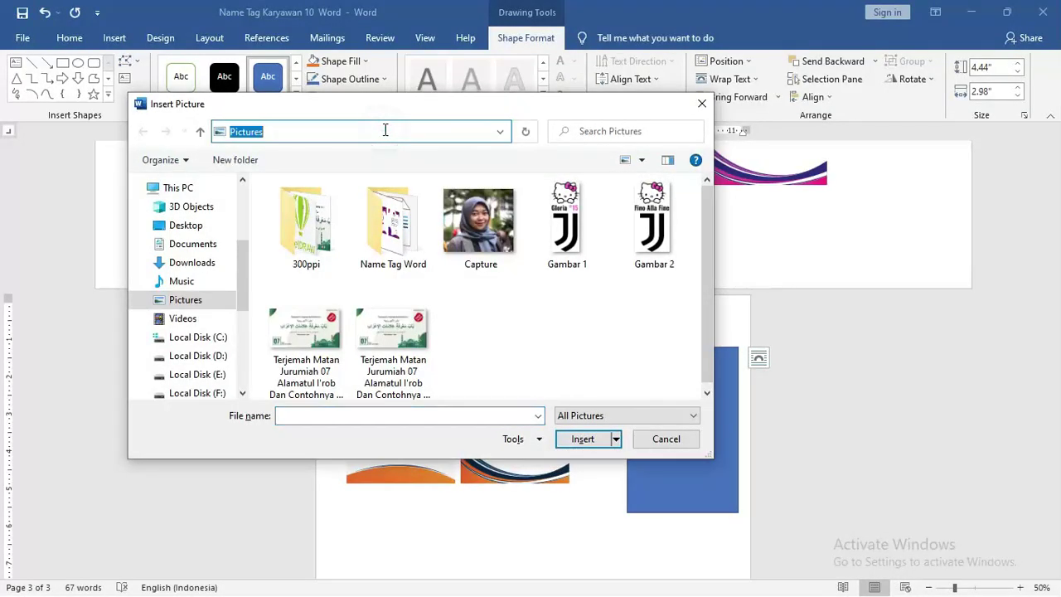
key(ctrl+v)
key(Return)
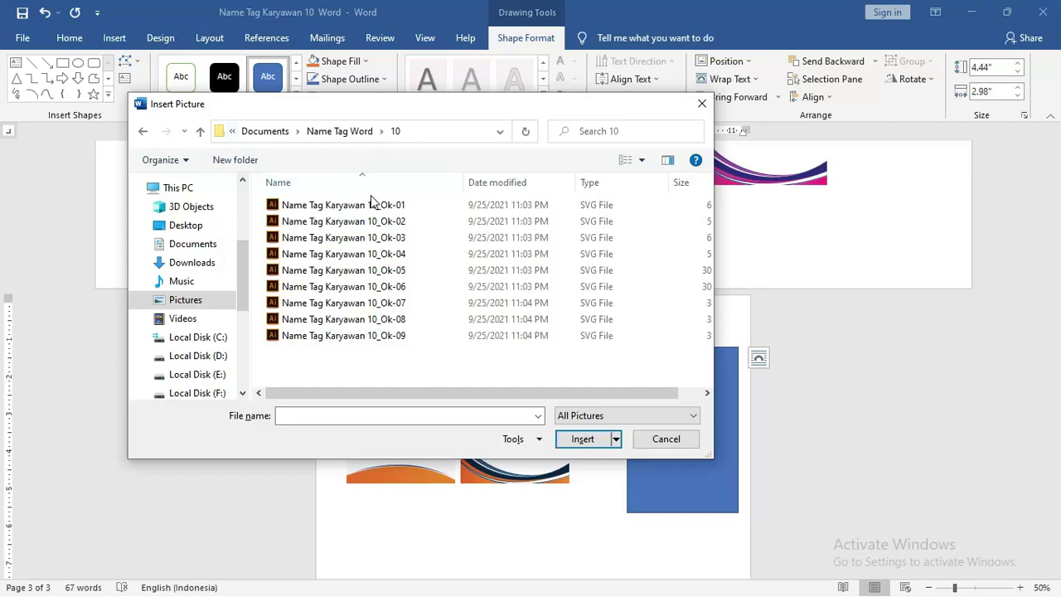
click(372, 206)
click(590, 437)
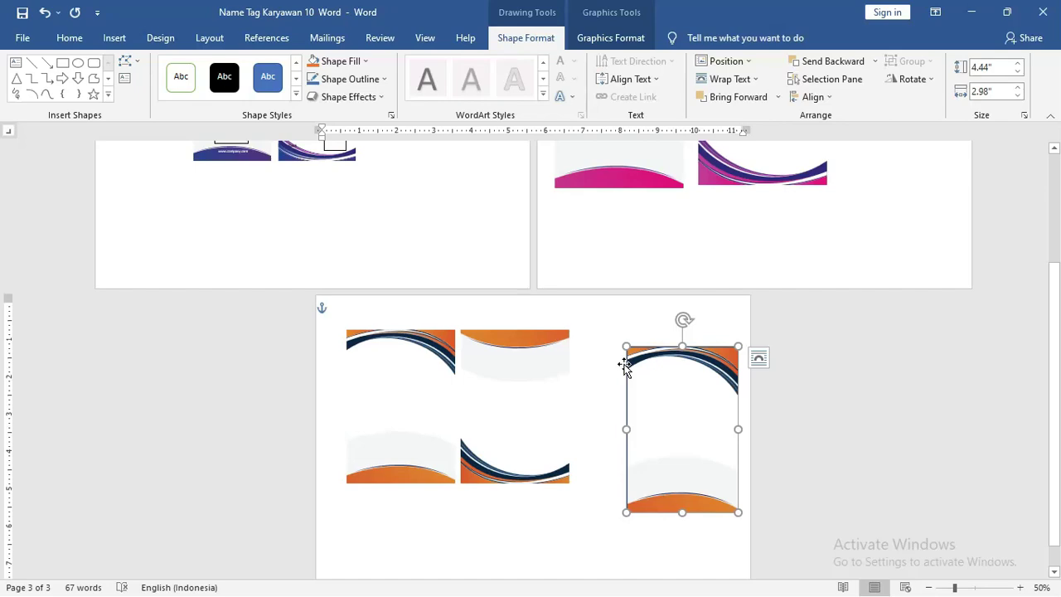
drag(696, 383, 651, 373)
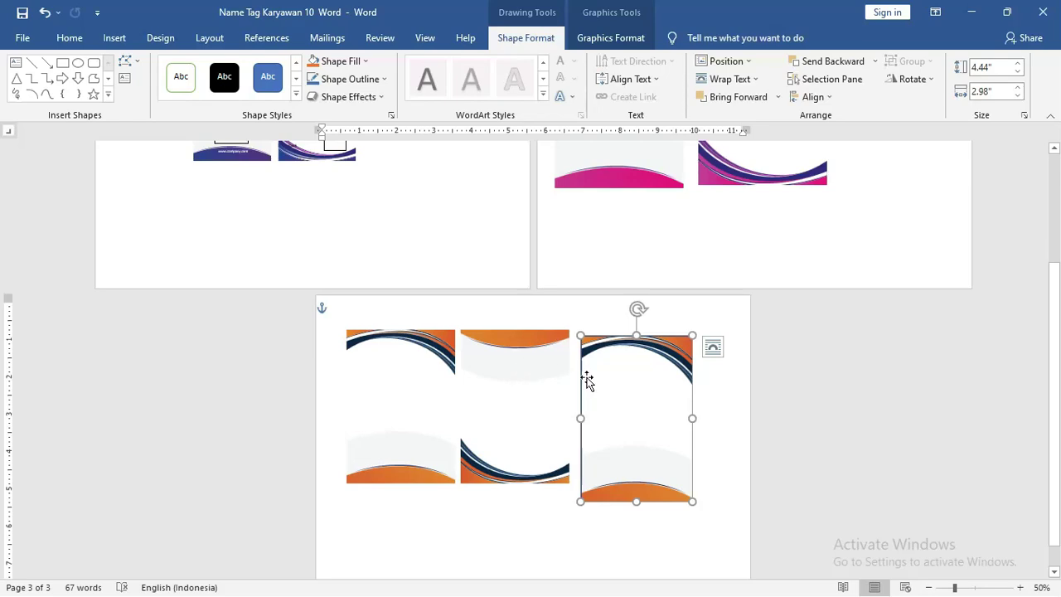
Step: Step through the back card's objects, undoing an accidental move of its purple background
ctrl+scroll(580, 379, up, 2)
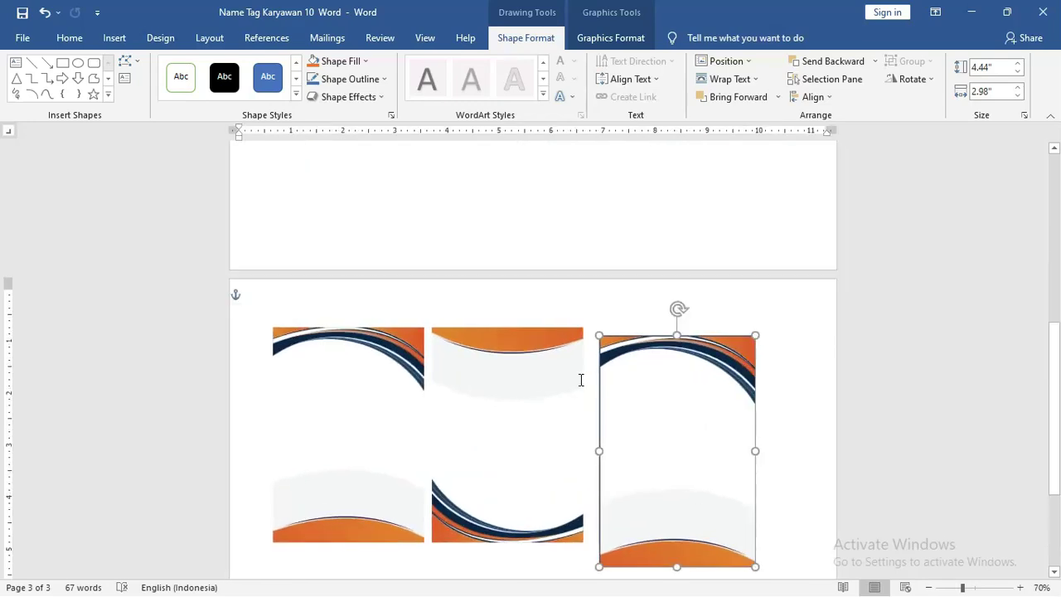
scroll(579, 381, up, 1)
scroll(579, 382, up, 2)
scroll(579, 382, up, 1)
click(566, 250)
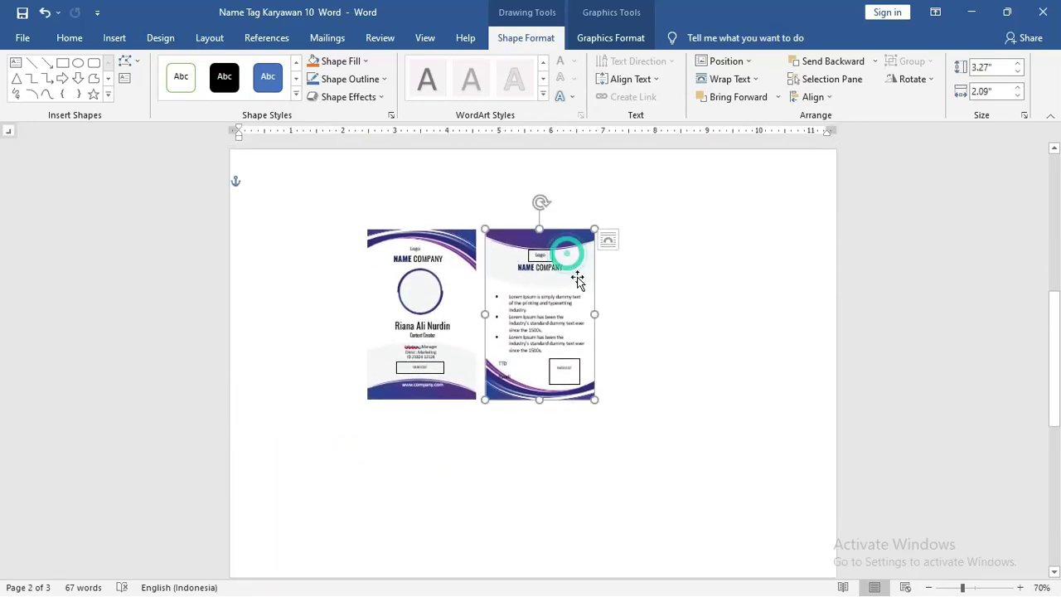
drag(582, 287, 640, 290)
key(ctrl+z)
click(539, 305)
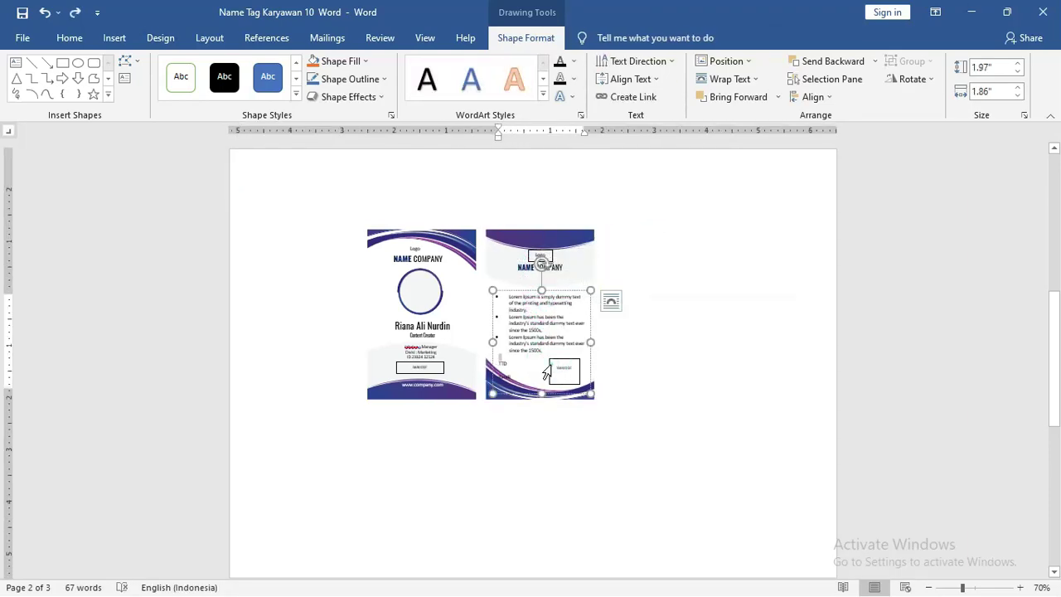
key(Tab)
key(Tab)
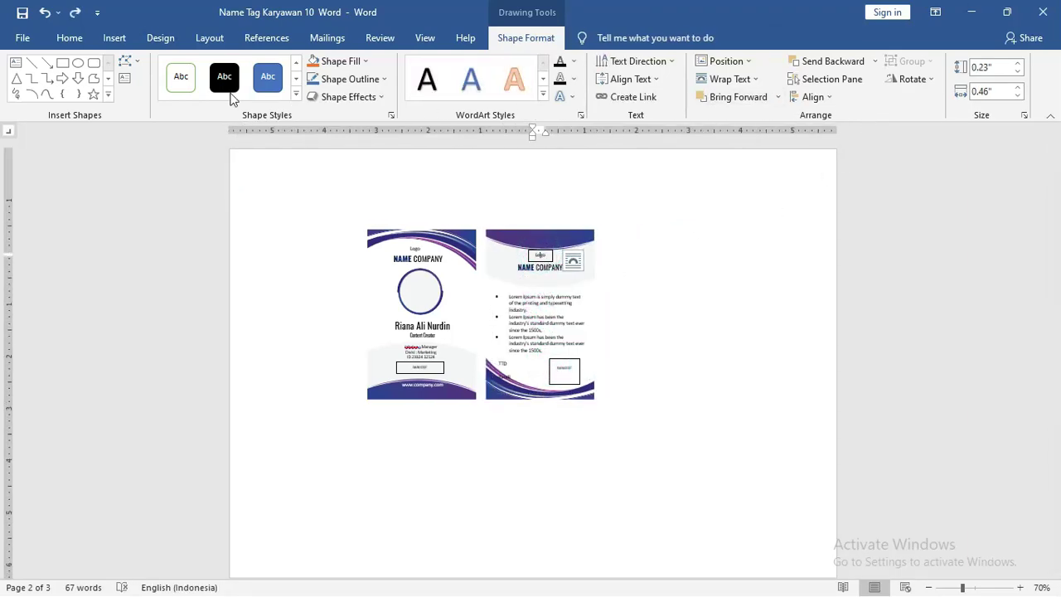
Step: Box-select every object of both ID cards with Select Objects and group them
click(74, 37)
click(990, 97)
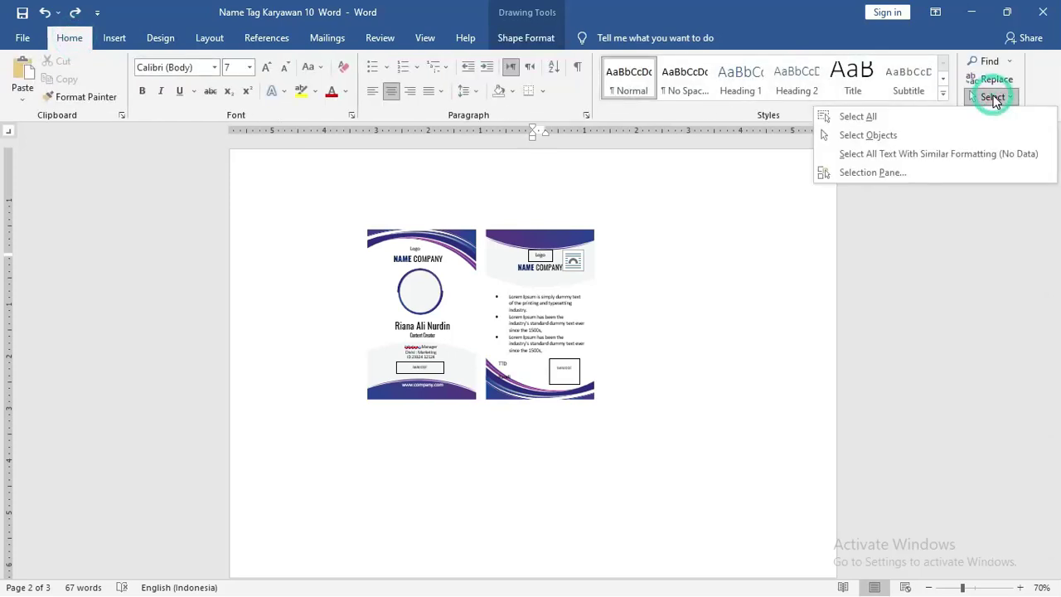
click(959, 135)
drag(330, 193, 697, 459)
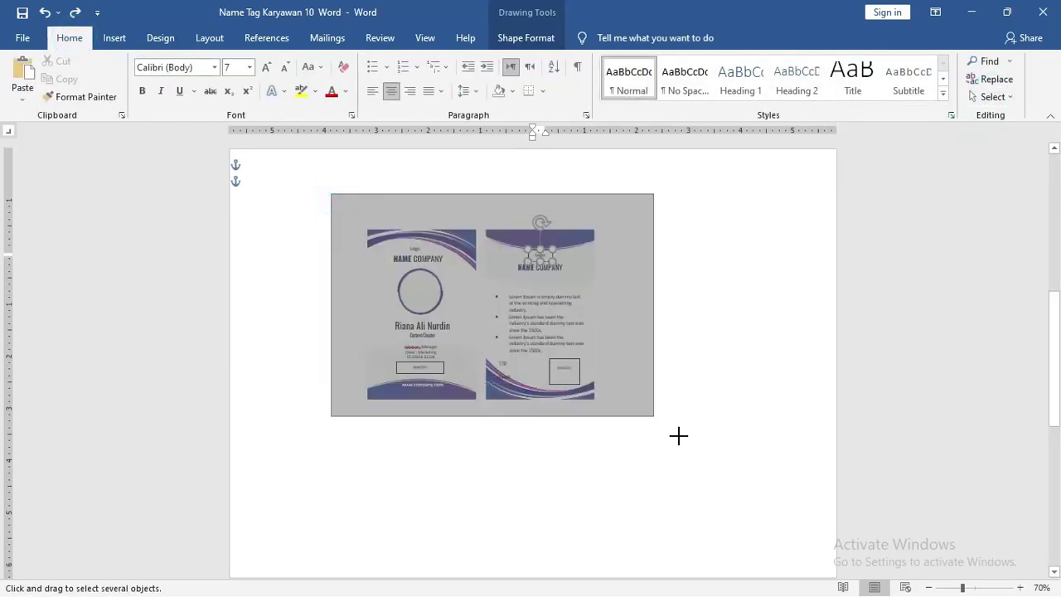
right_click(576, 237)
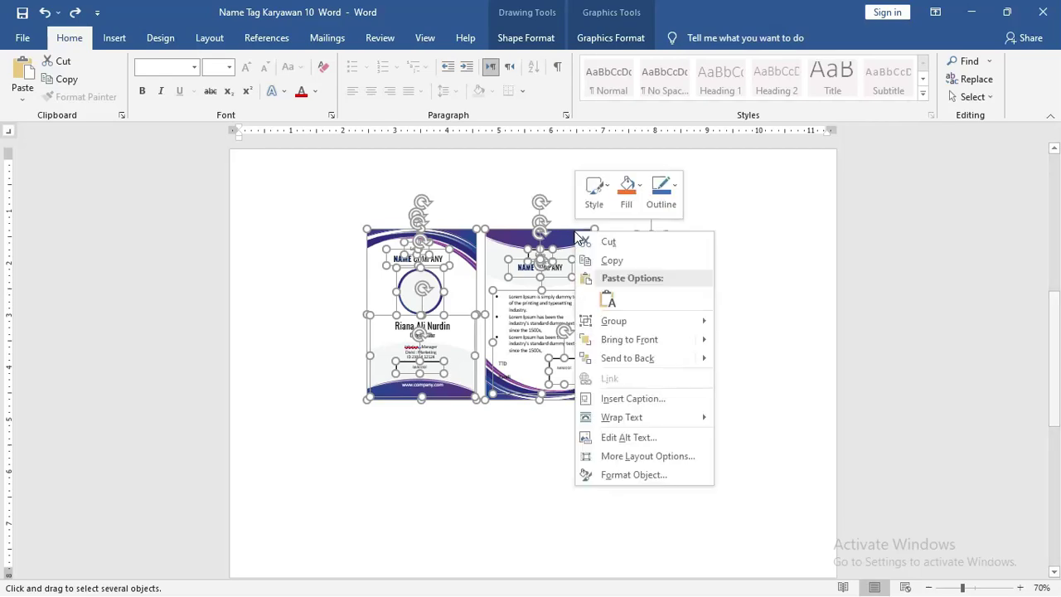
mouse_move(628, 320)
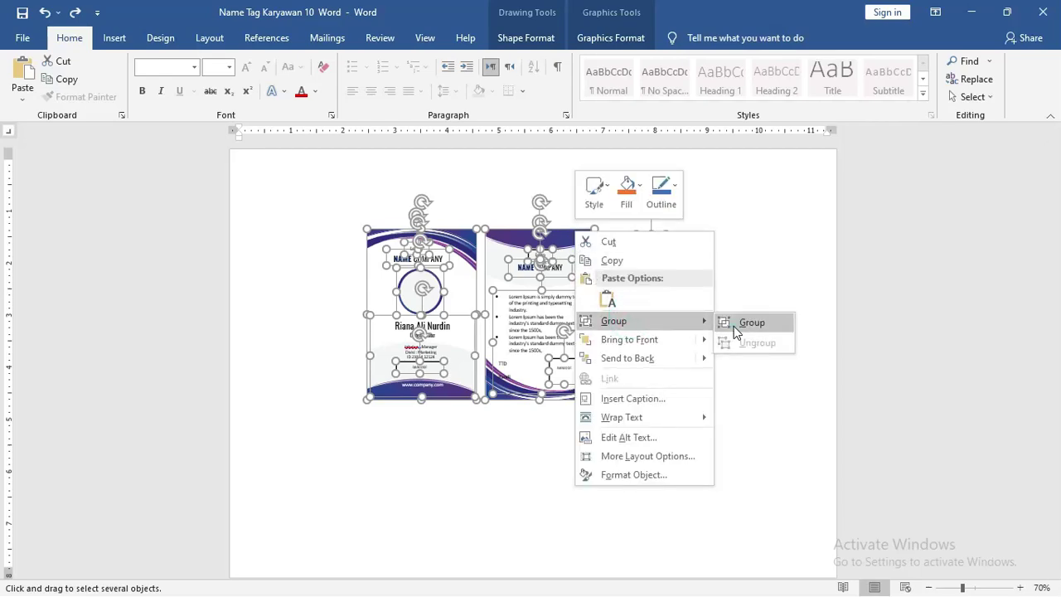
click(771, 322)
Step: Duplicate the grouped cards and move the copy up beside the original
mouse_move(565, 240)
mouse_down()
mouse_move(492, 215)
mouse_move(727, 410)
mouse_up()
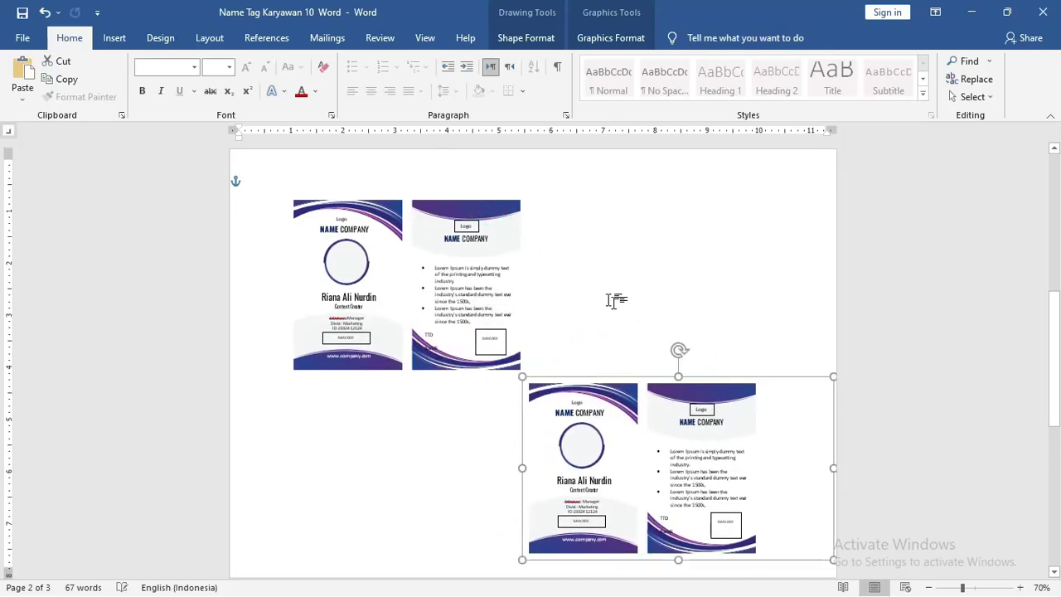
scroll(608, 297, down, 1)
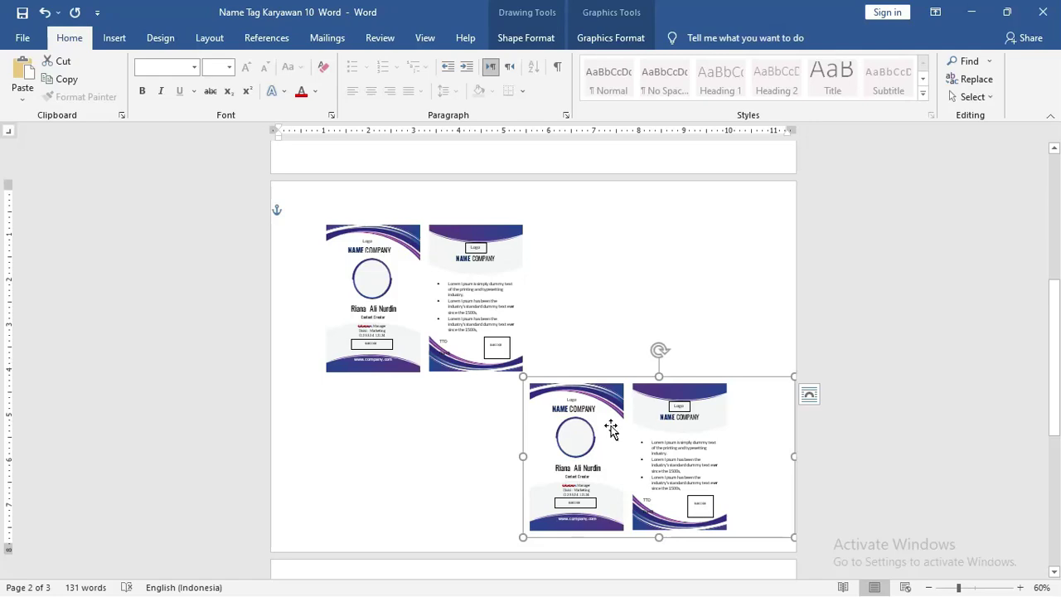
drag(611, 428, 620, 264)
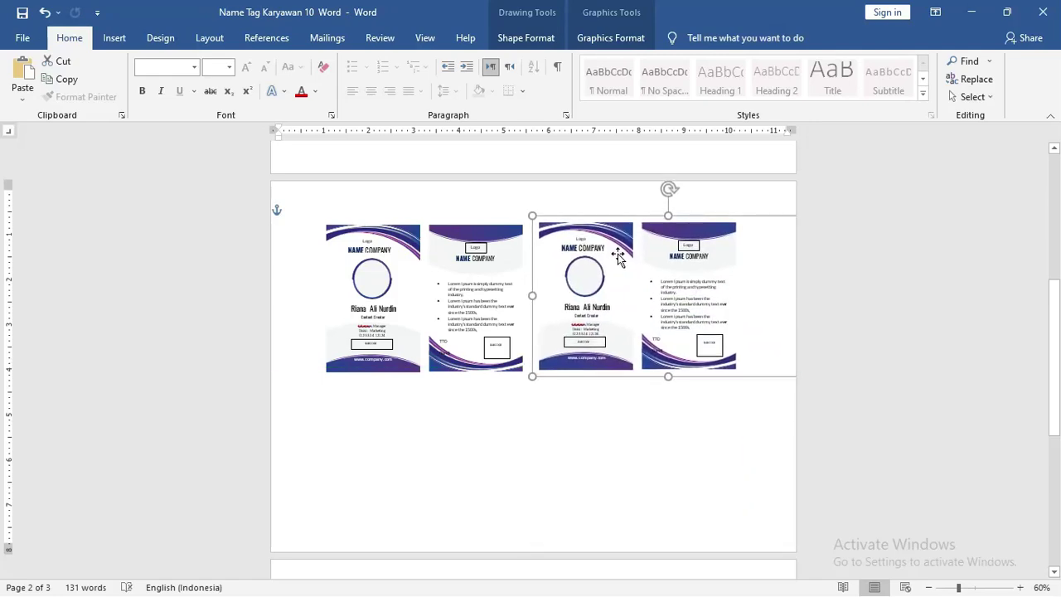
Step: Undo the duplicated ID cards and delete the stray empty text box beside them
key(ctrl+z)
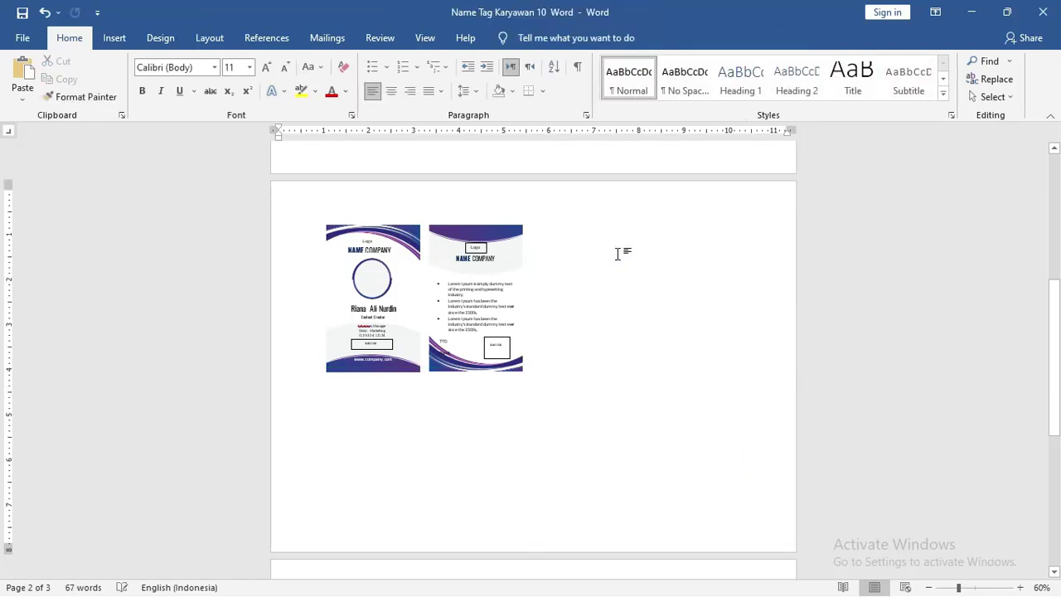
key(ctrl+y)
key(ctrl+z)
click(618, 253)
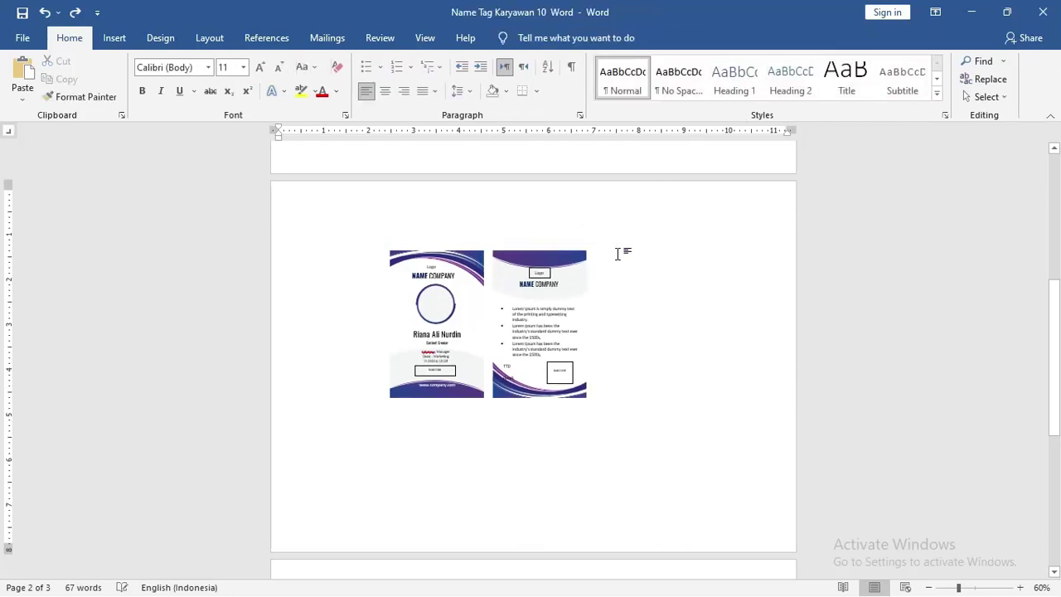
double_click(618, 270)
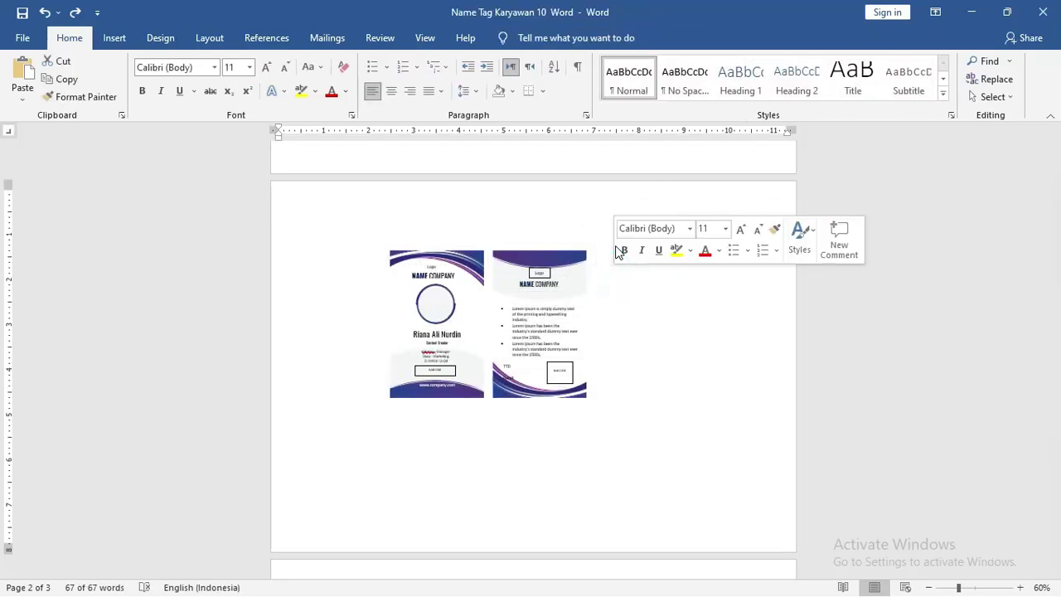
click(681, 286)
click(642, 263)
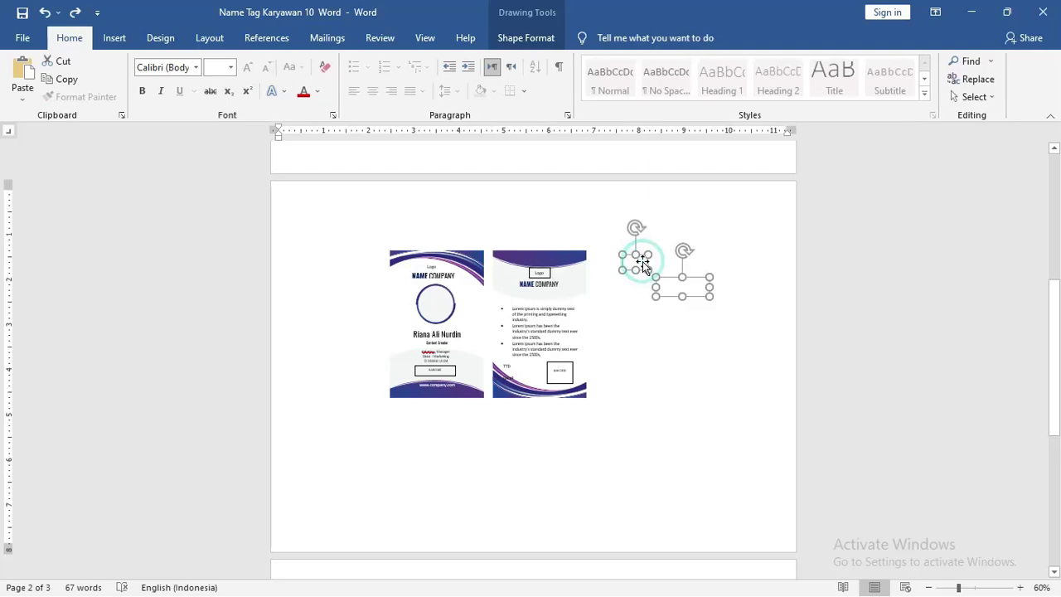
key(Delete)
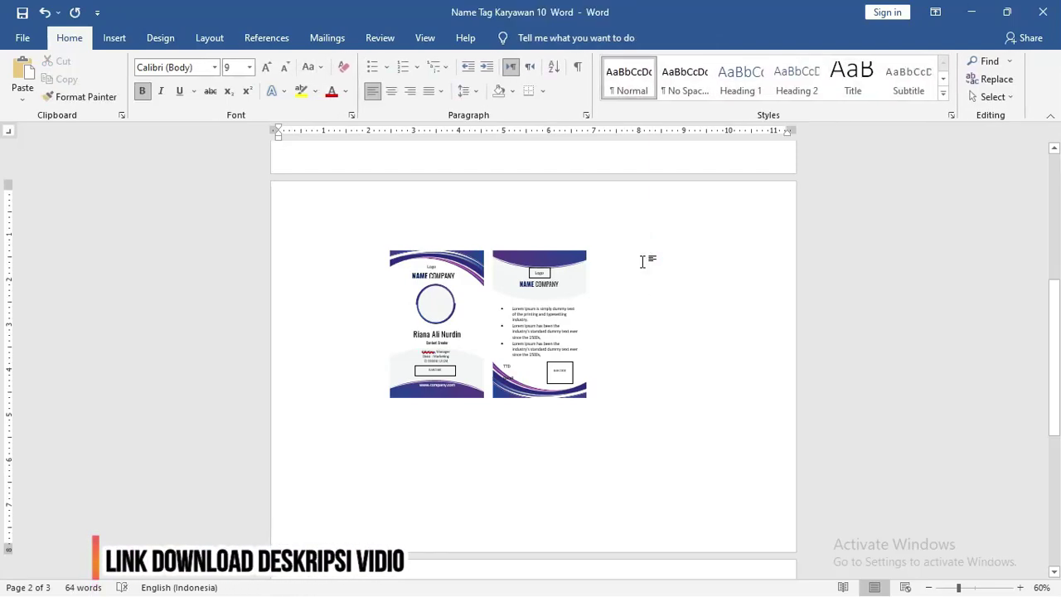
Step: Delete the orange-navy card frame on the orange backgrounds page
ctrl+scroll(642, 261, down, 2)
ctrl+scroll(635, 265, down, 1)
ctrl+scroll(520, 307, down, 1)
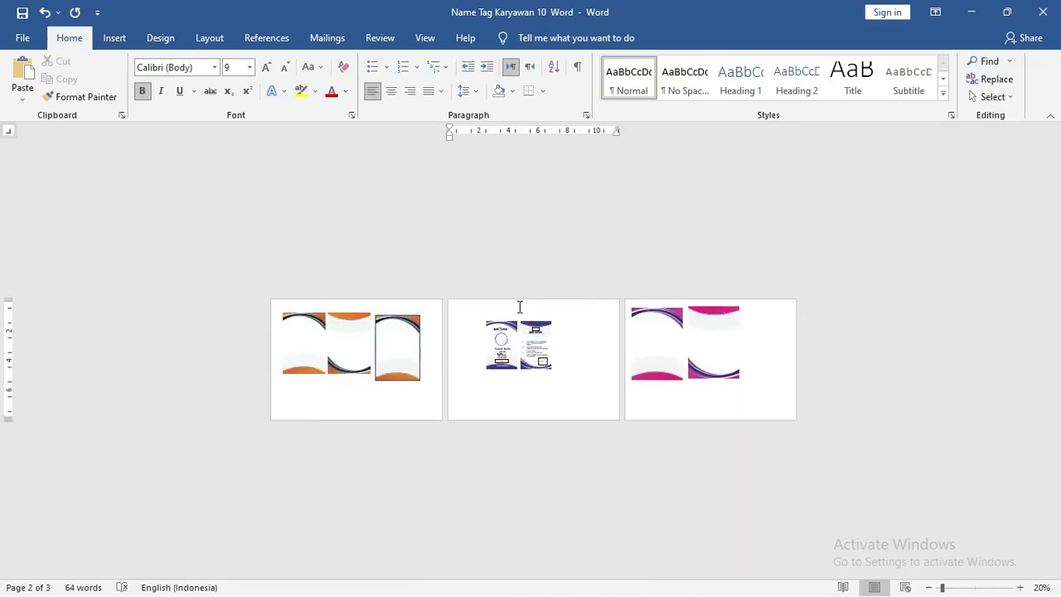
click(397, 340)
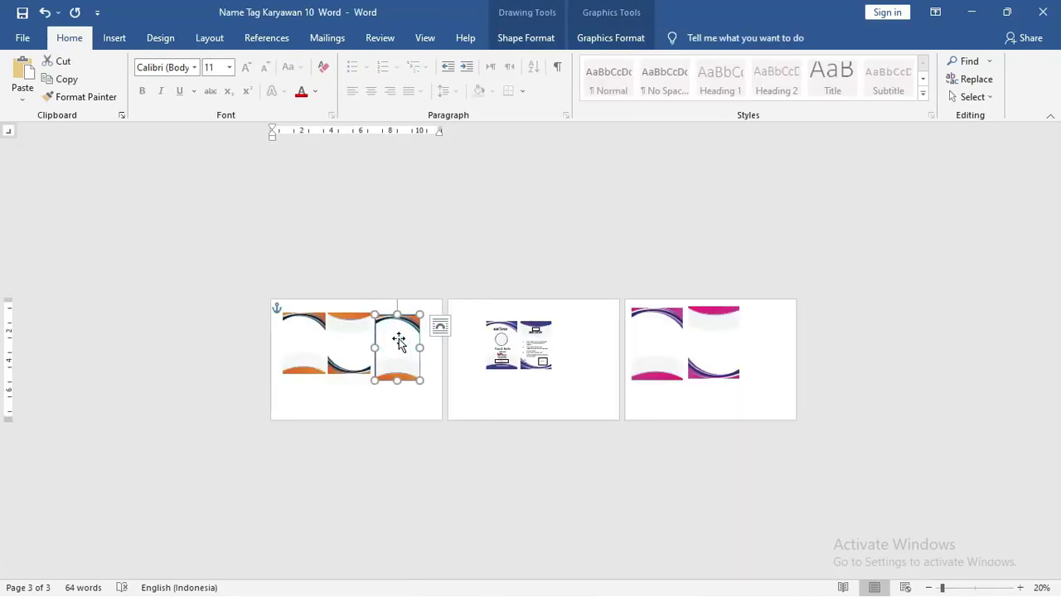
key(Delete)
Step: Check the remaining orange and pink wave pieces by selecting each in turn
ctrl+scroll(400, 337, up, 1)
ctrl+scroll(406, 335, up, 1)
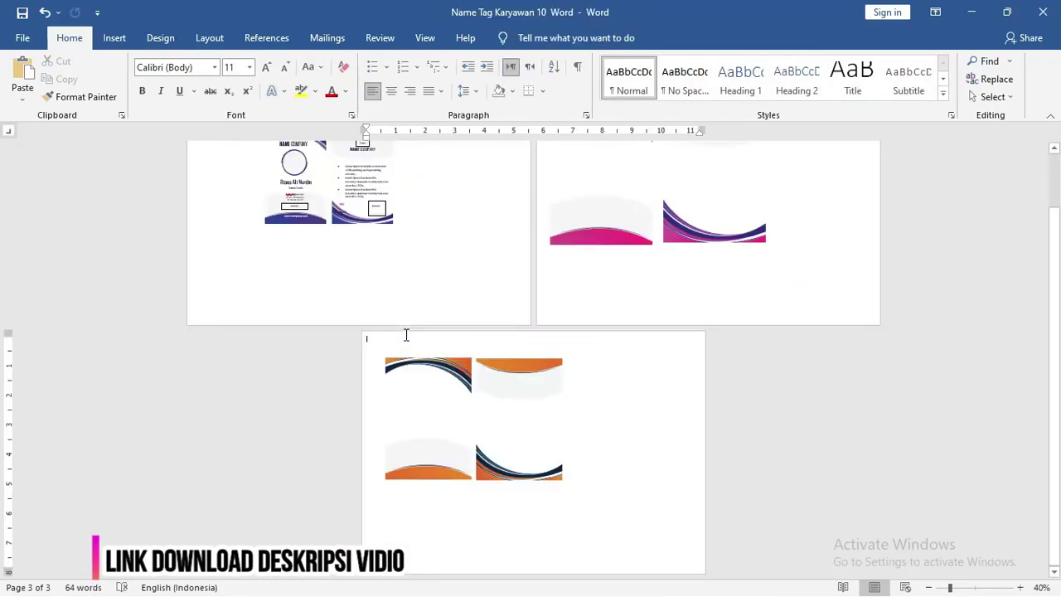
scroll(575, 353, up, 2)
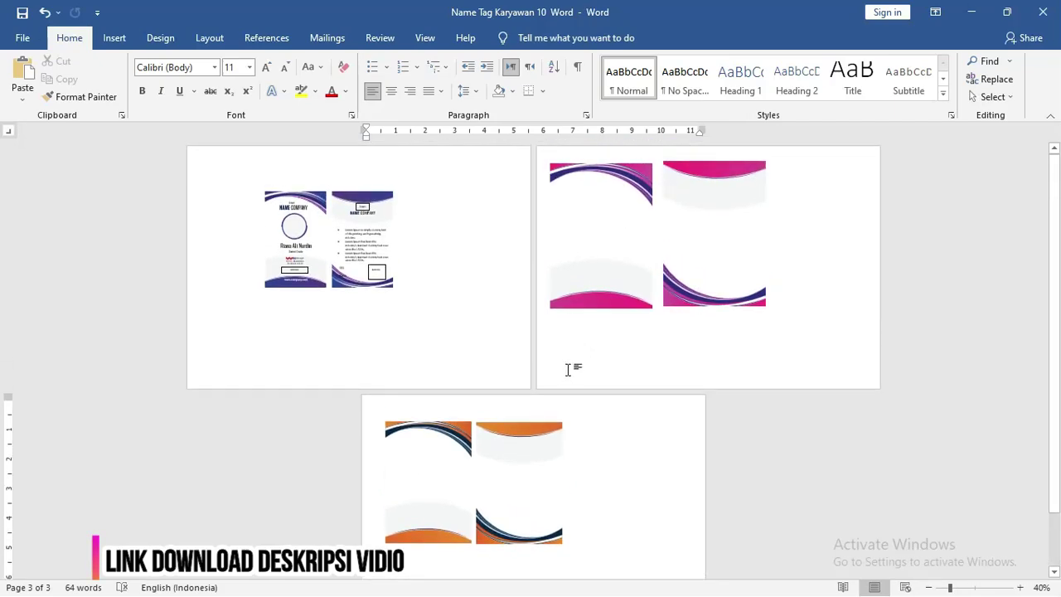
click(507, 452)
click(421, 457)
click(499, 443)
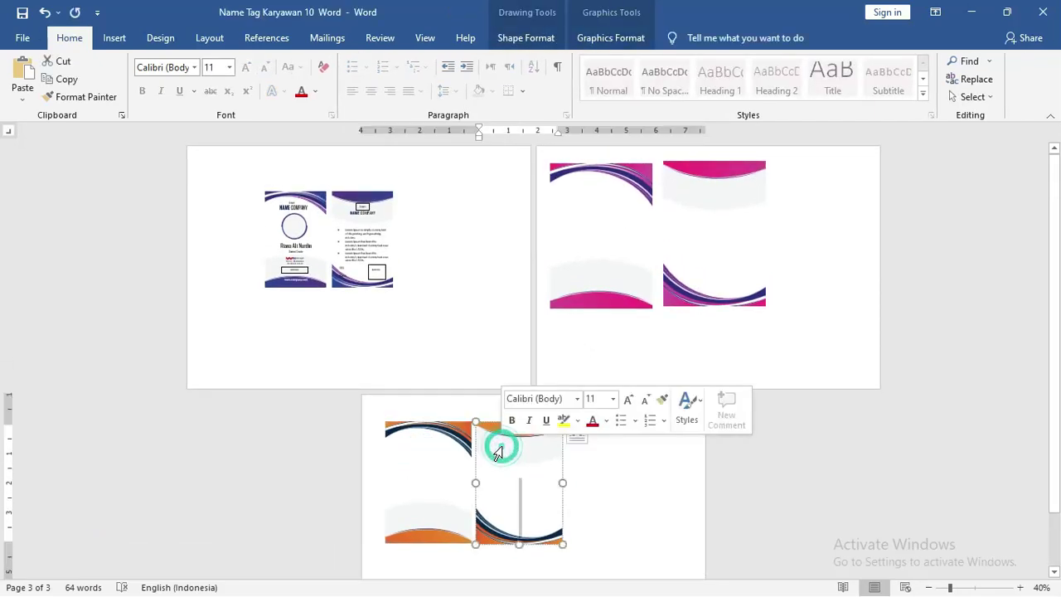
click(437, 441)
click(599, 204)
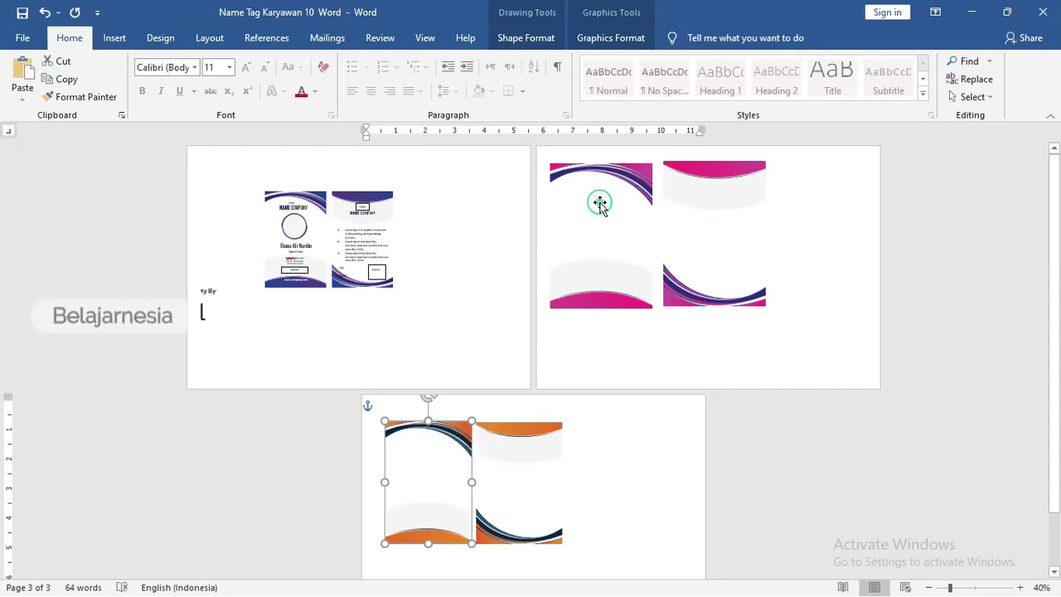
click(702, 195)
click(605, 197)
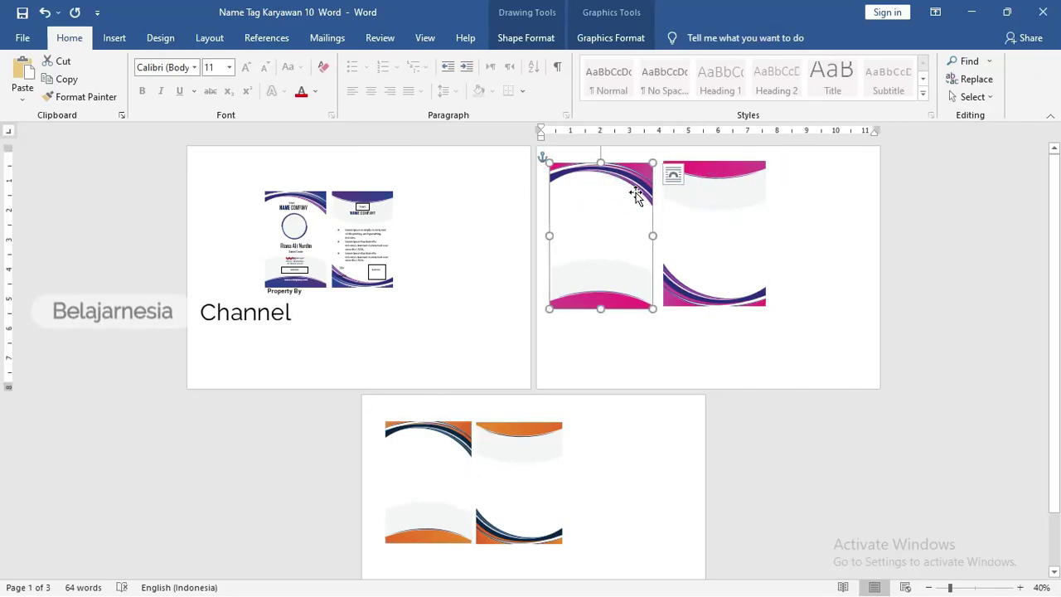
Step: Zoom in to 150% and inspect the front card's background picture, Logo box and photo ring
click(327, 244)
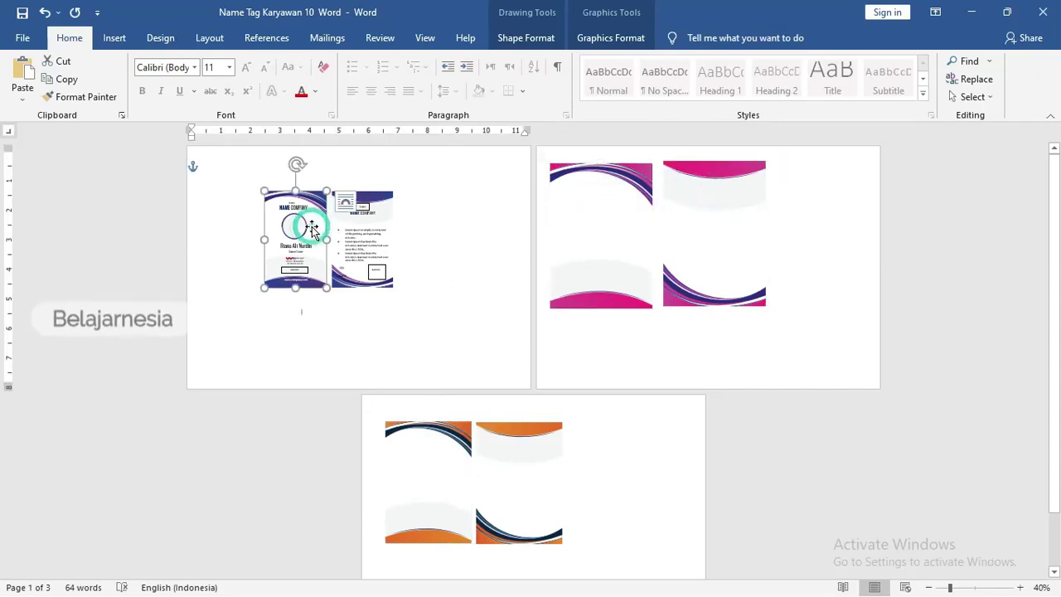
scroll(318, 236, up, 3)
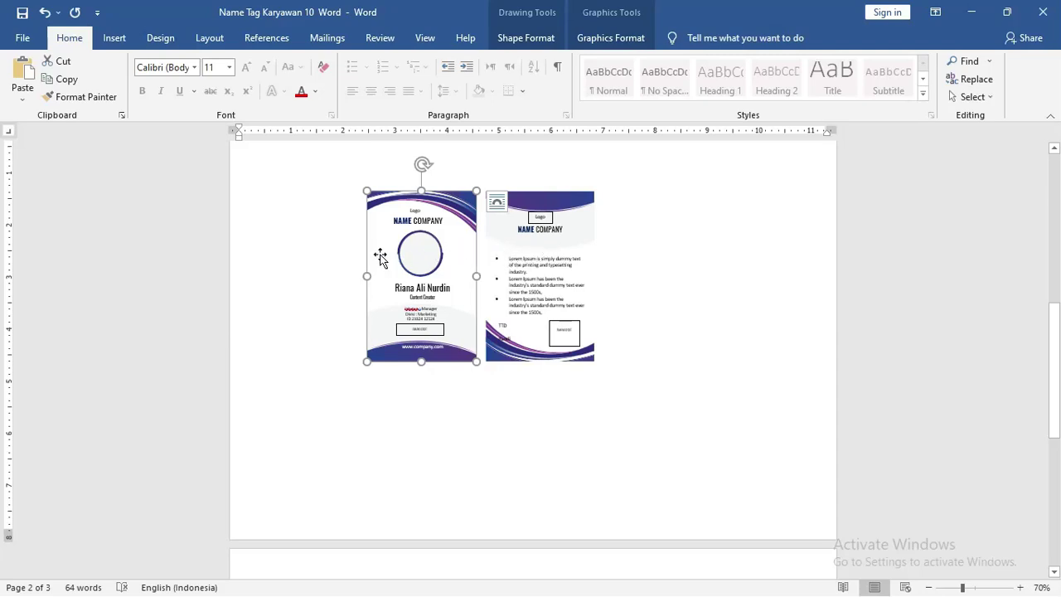
scroll(382, 263, down, 3)
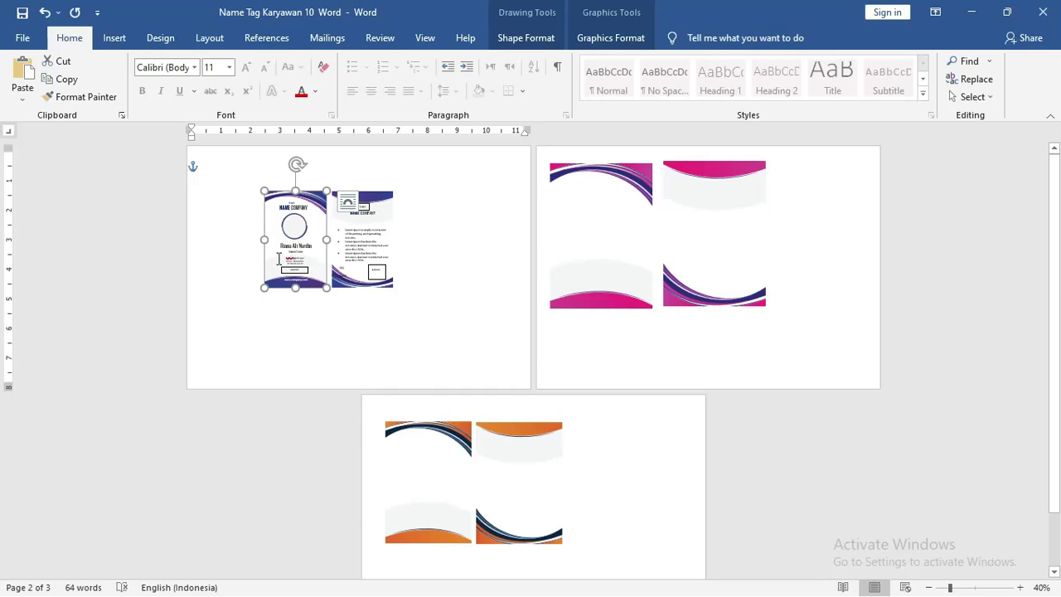
scroll(307, 246, up, 9)
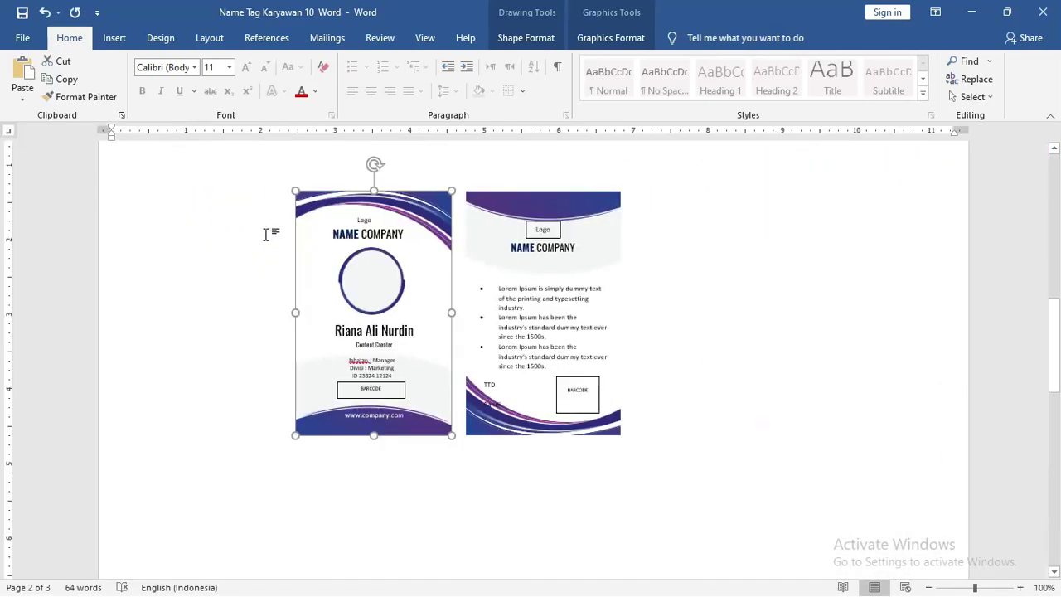
click(414, 273)
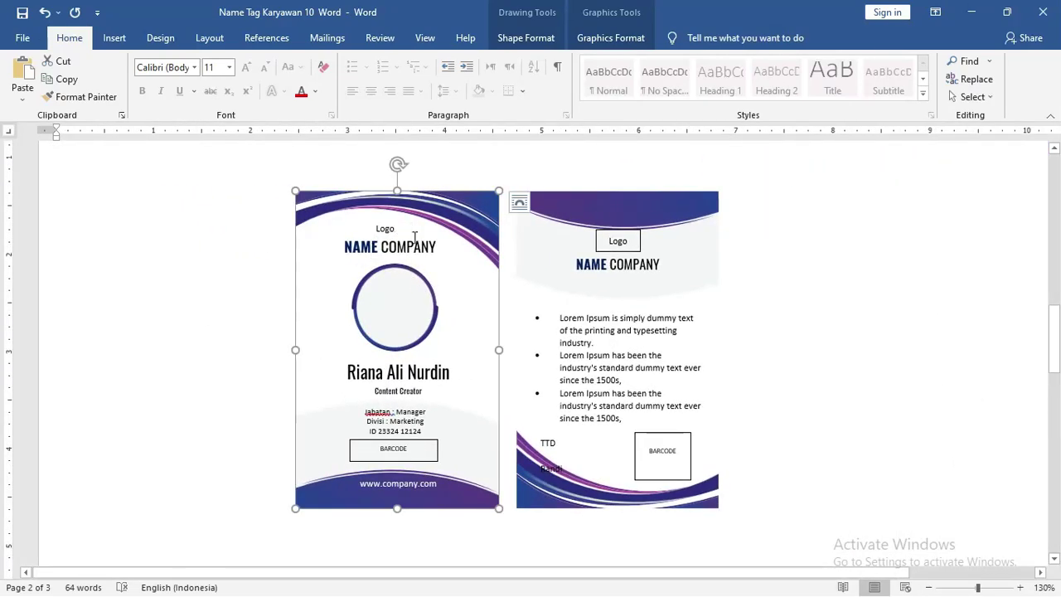
click(384, 225)
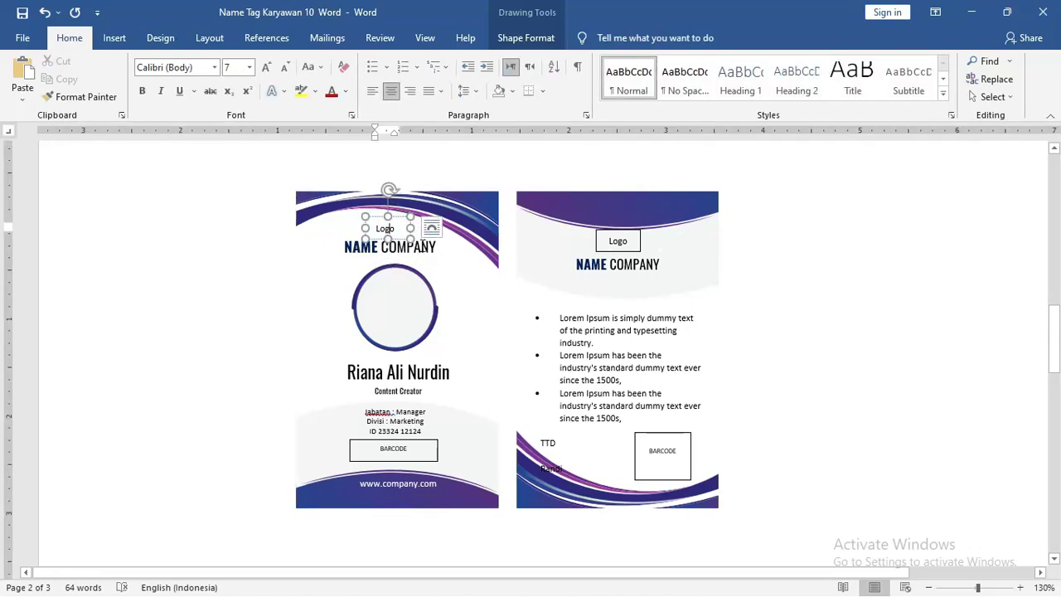
click(385, 290)
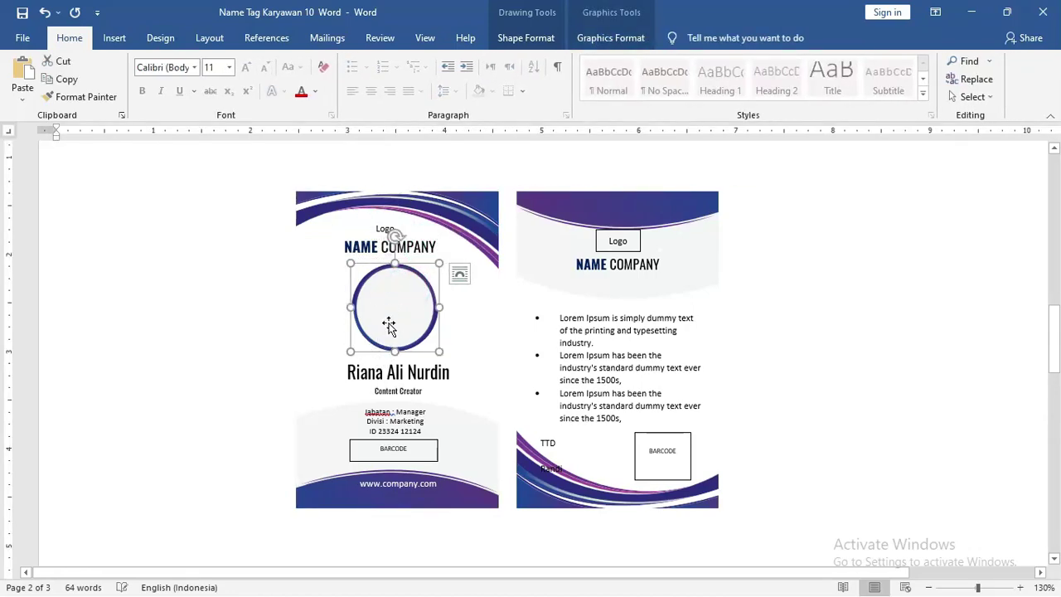
scroll(388, 322, up, 2)
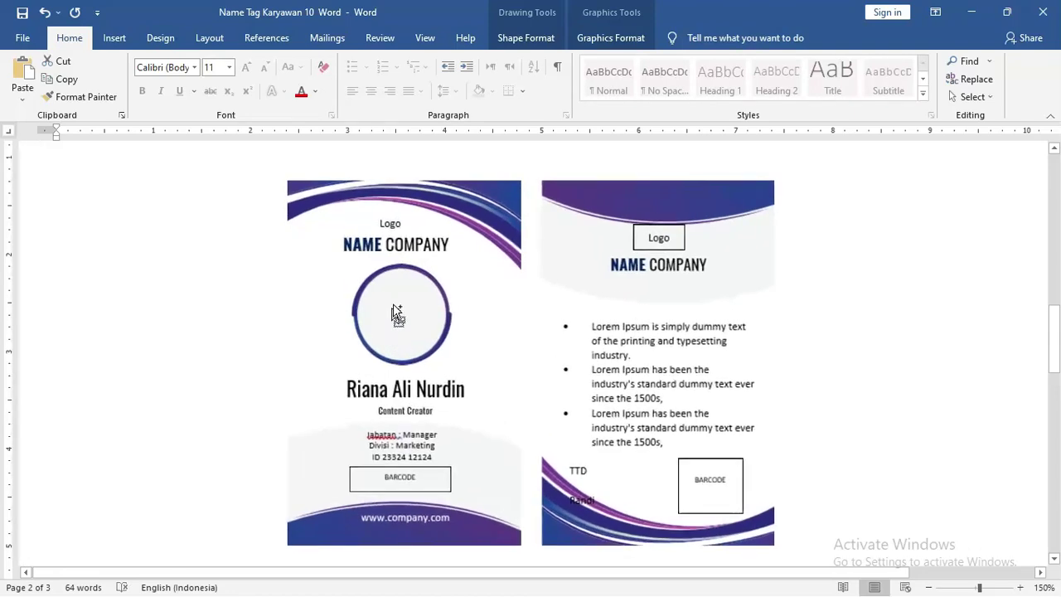
Step: Inspect the front card's name-tag text, BARCODE box and NAME COMPANY text box
click(393, 388)
drag(432, 456, 346, 386)
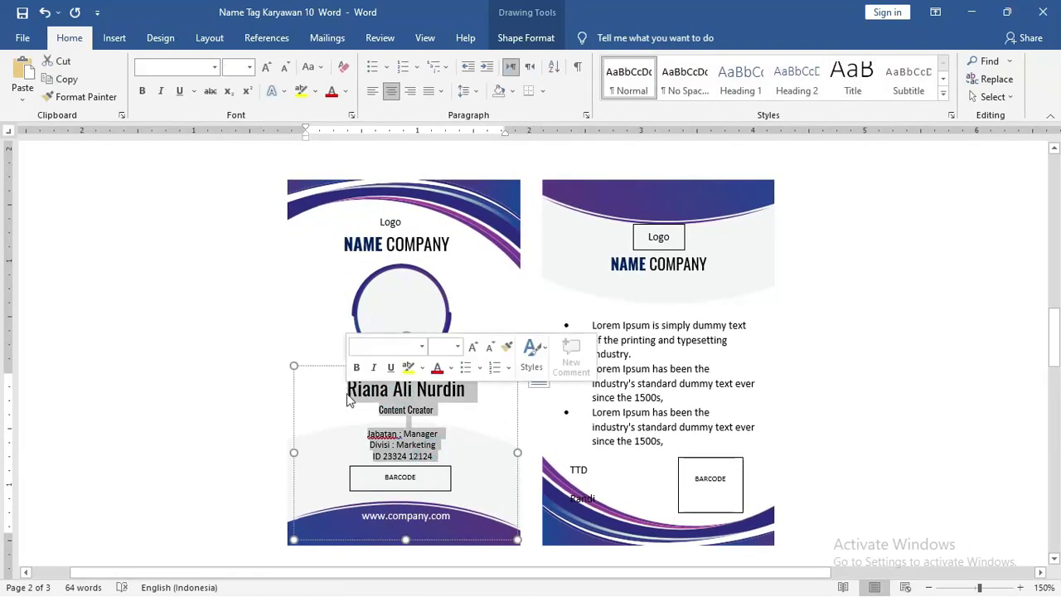
click(431, 475)
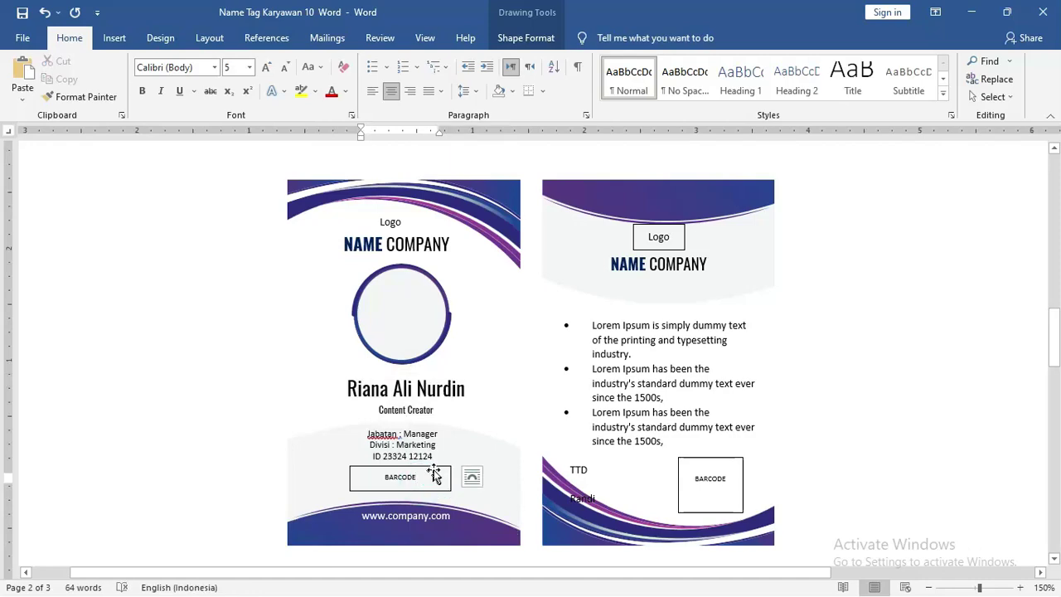
click(437, 512)
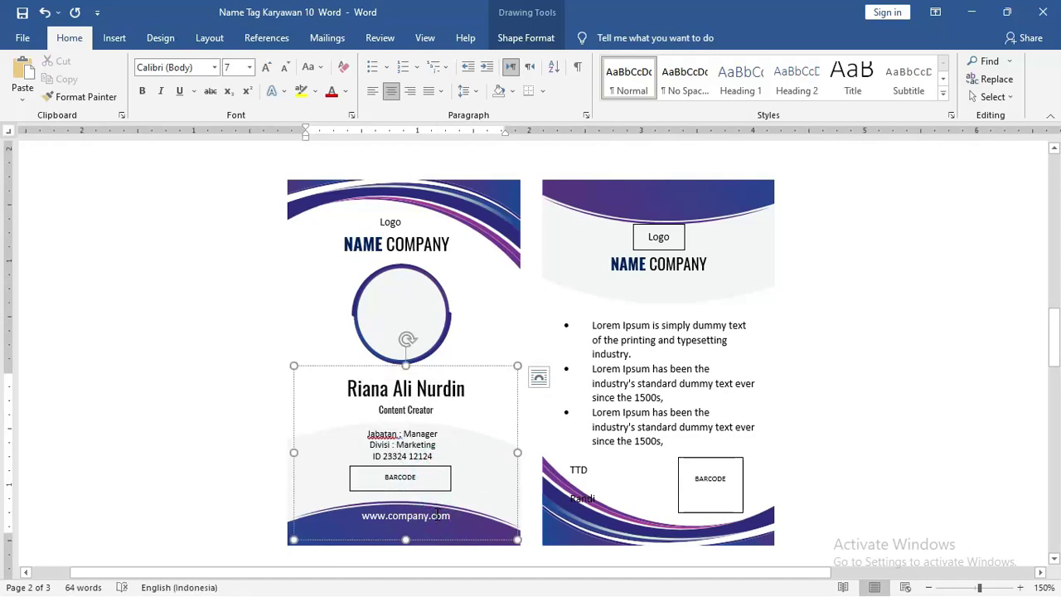
click(443, 334)
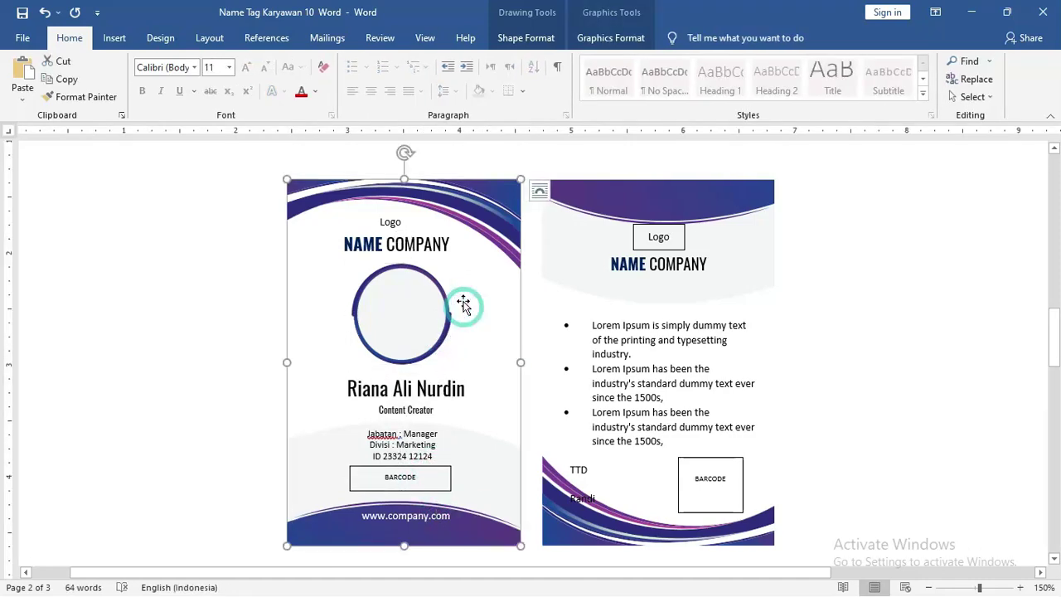
click(434, 240)
Step: Delete the last word of the front card's name and its trailing space
click(443, 431)
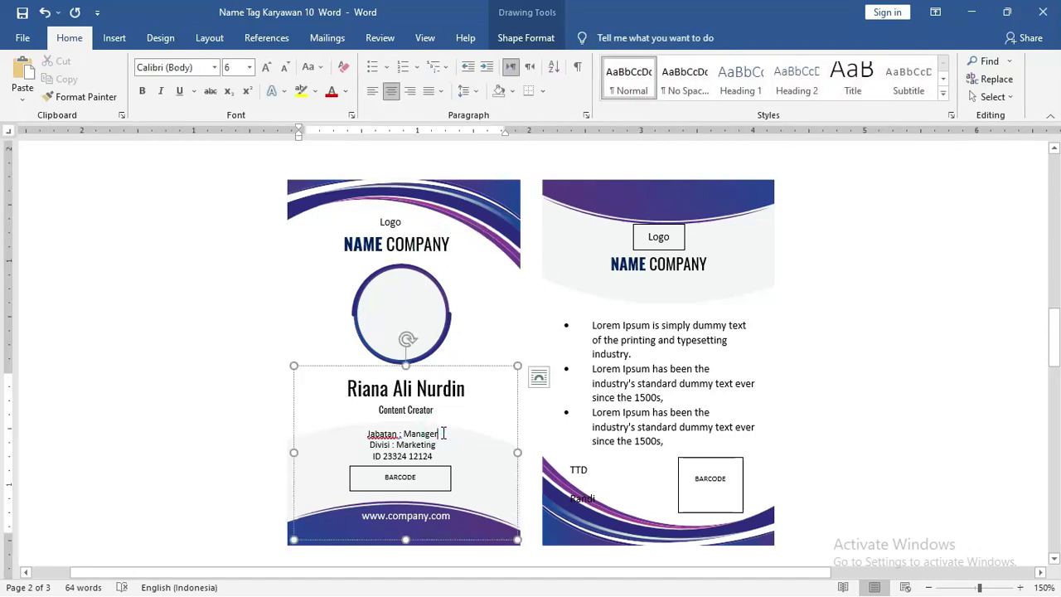
drag(452, 362, 323, 362)
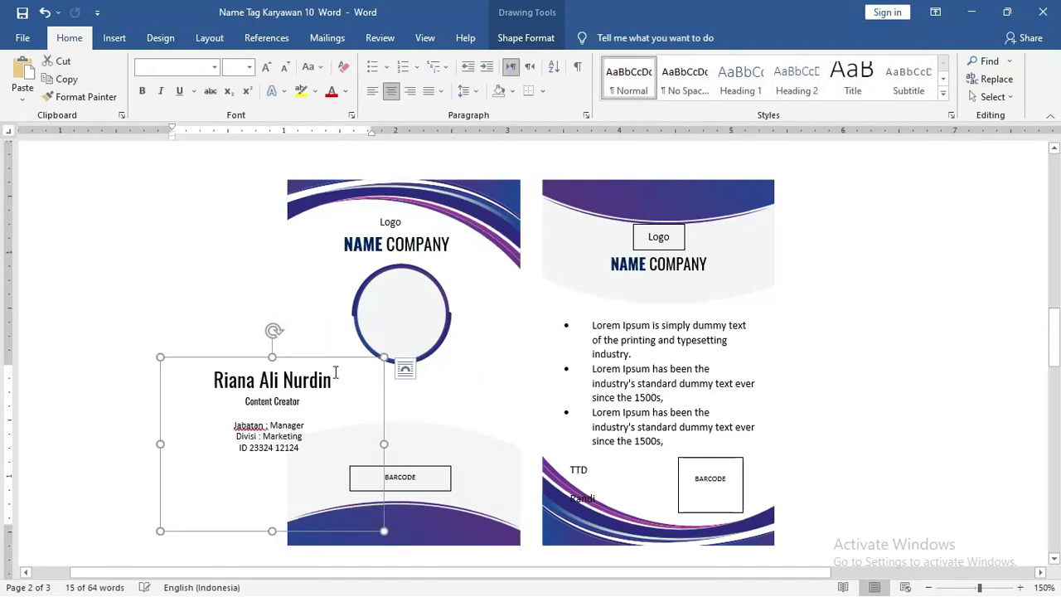
key(ctrl+z)
click(423, 431)
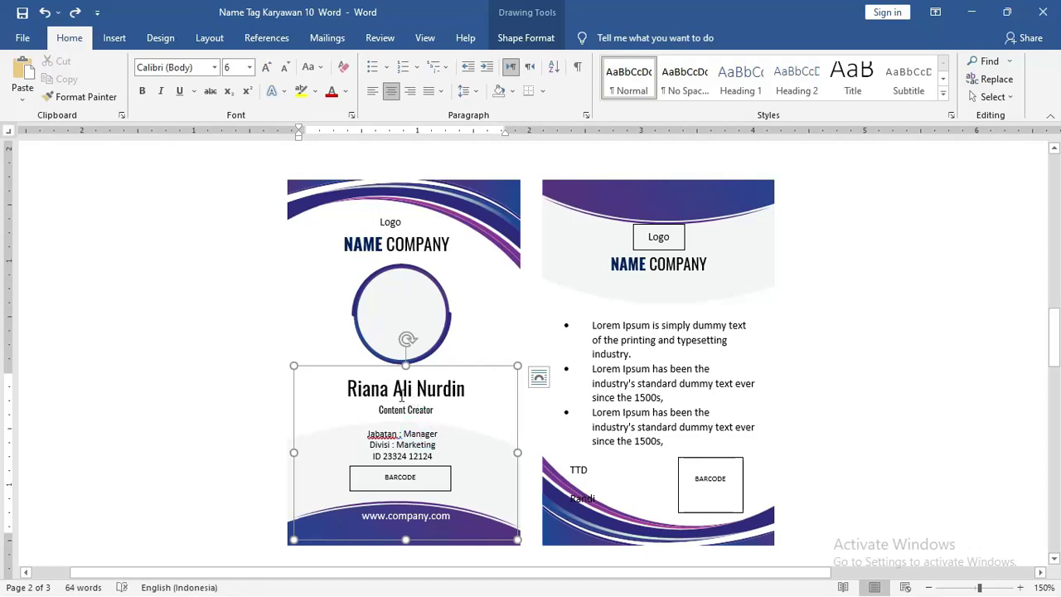
drag(393, 395, 460, 395)
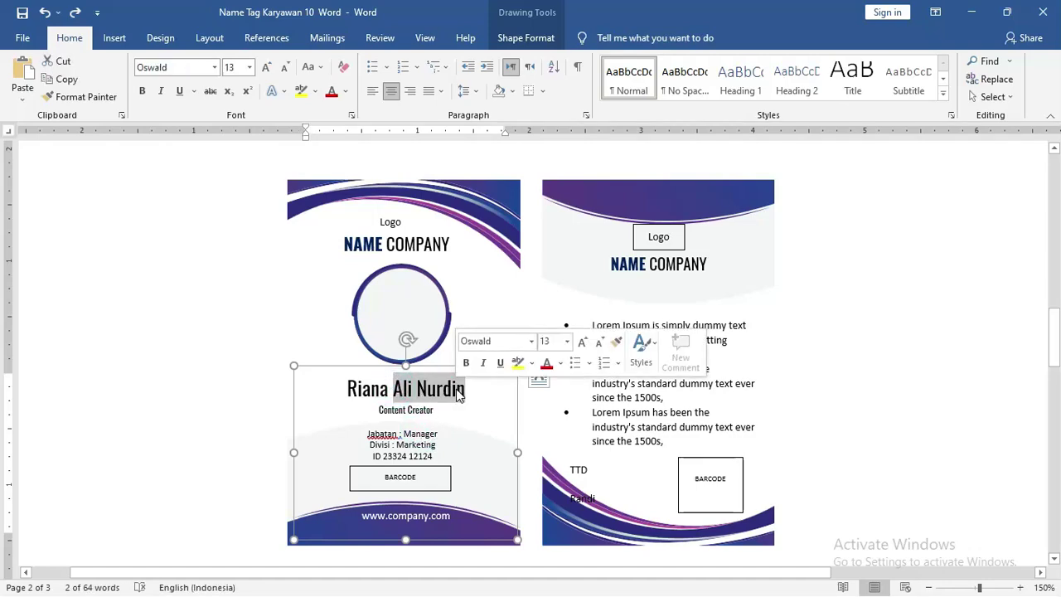
double_click(446, 395)
key(BackSpace)
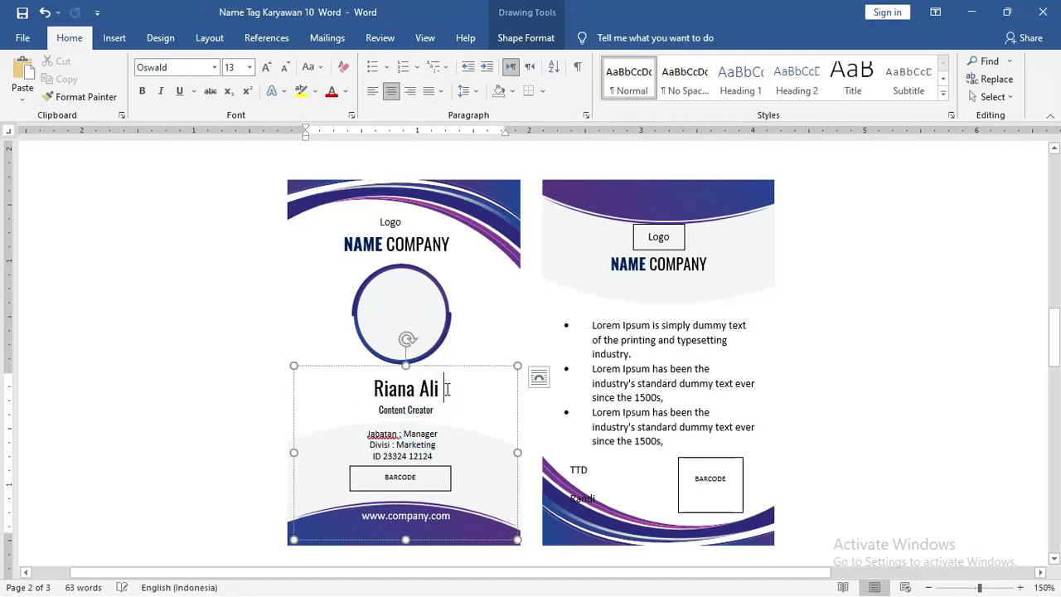
key(BackSpace)
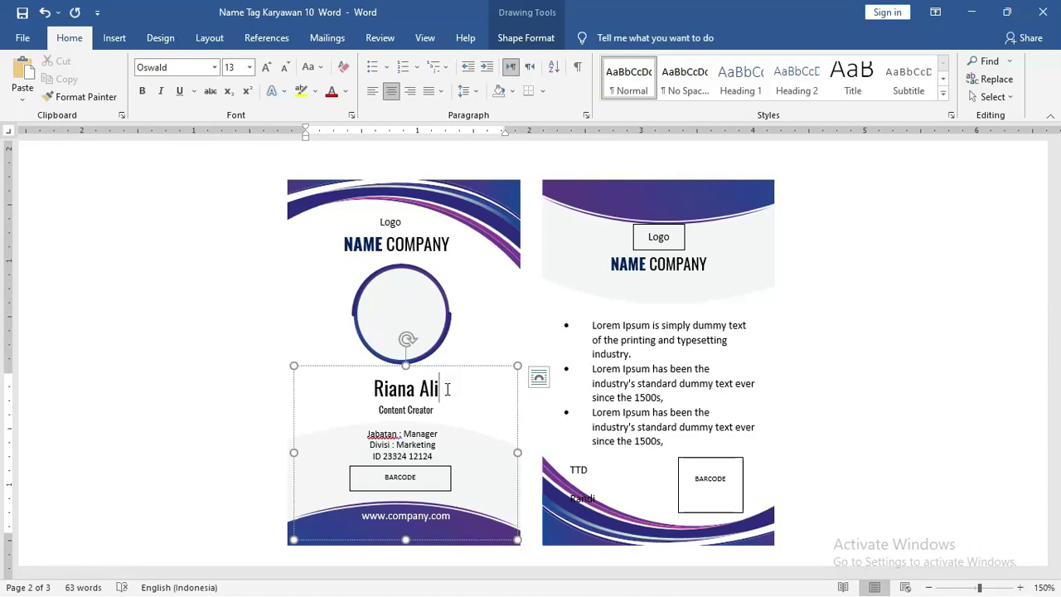
click(430, 469)
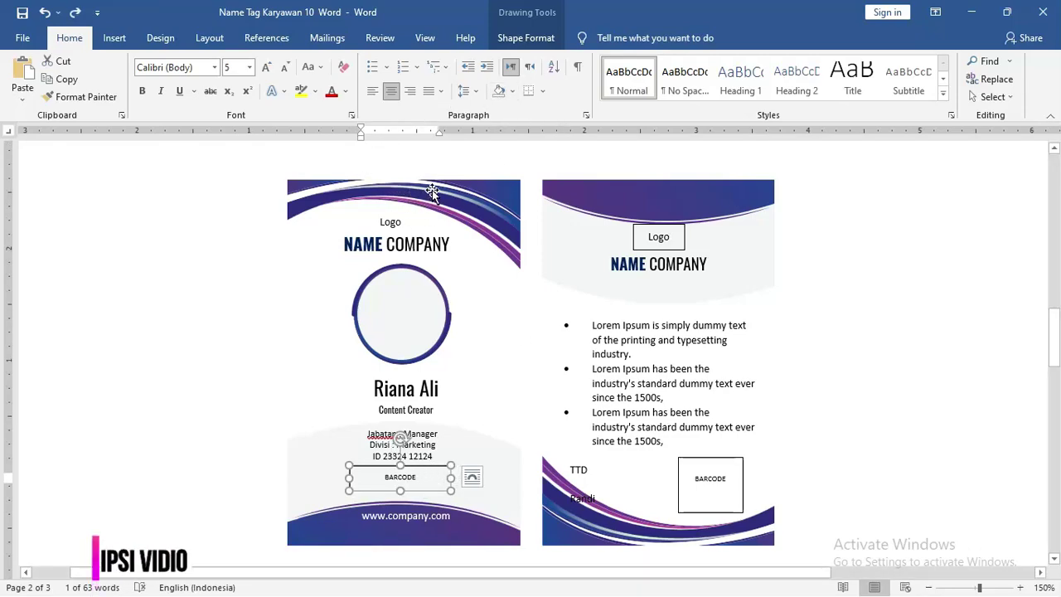
Step: Try a picture fill on the front card's BARCODE box, closing the browser without inserting
click(525, 38)
click(343, 62)
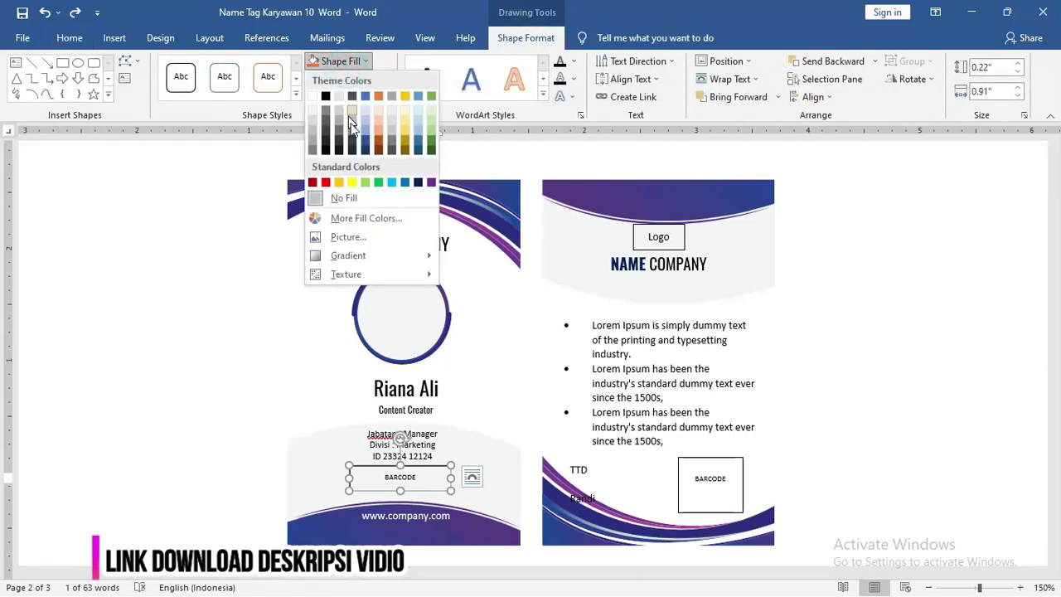
click(372, 237)
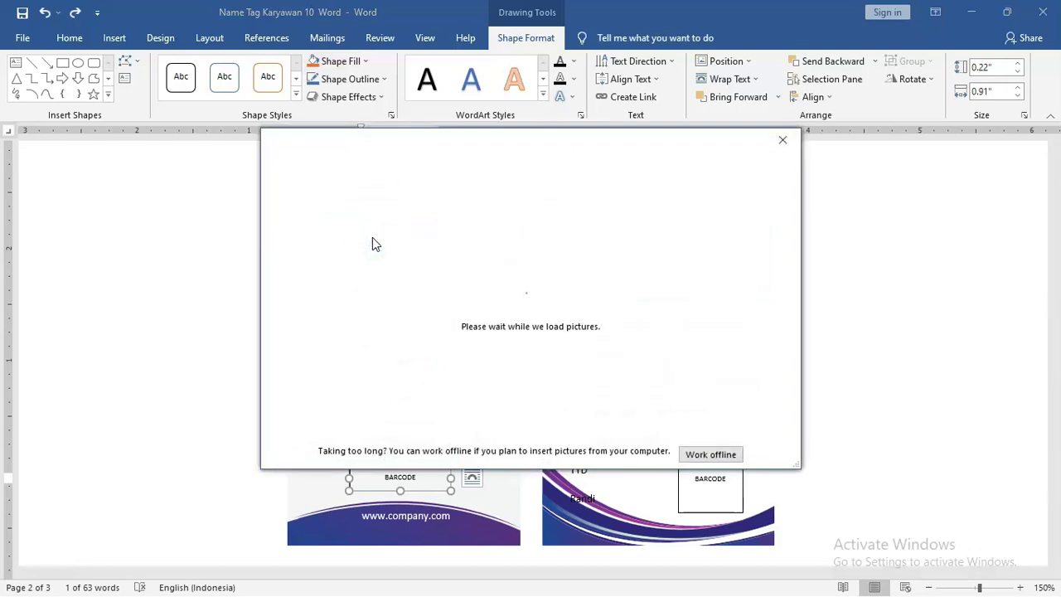
click(453, 229)
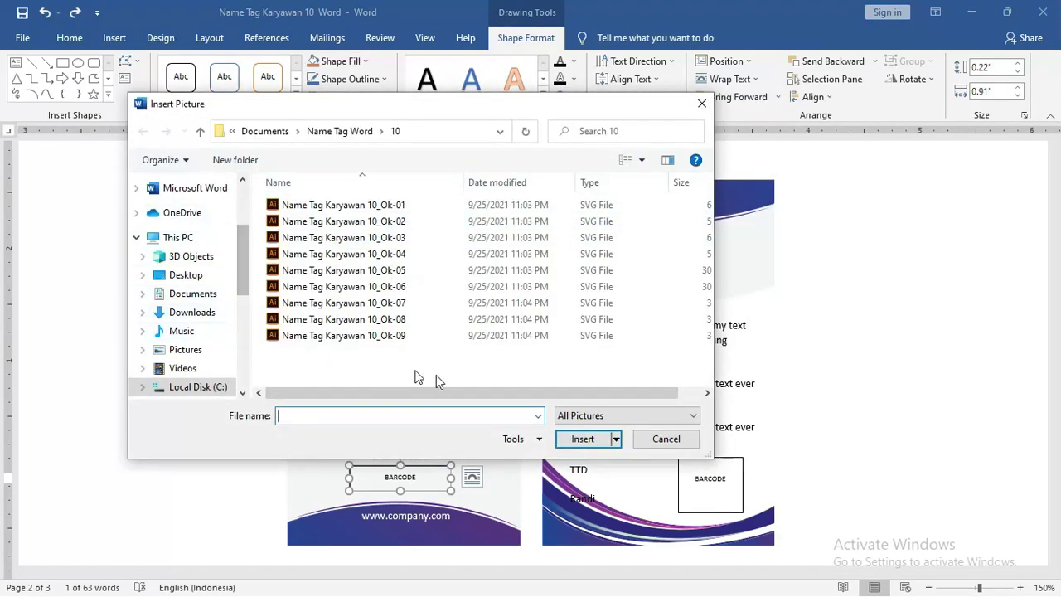
click(664, 439)
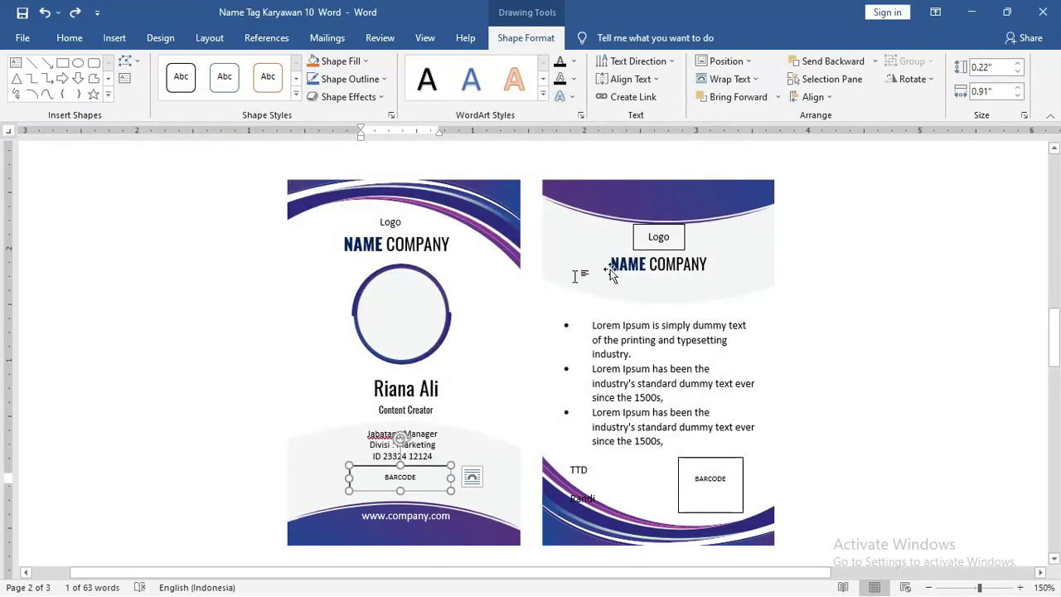
Step: Try a picture fill for the back card's Logo box twice, cancelling both times
click(644, 222)
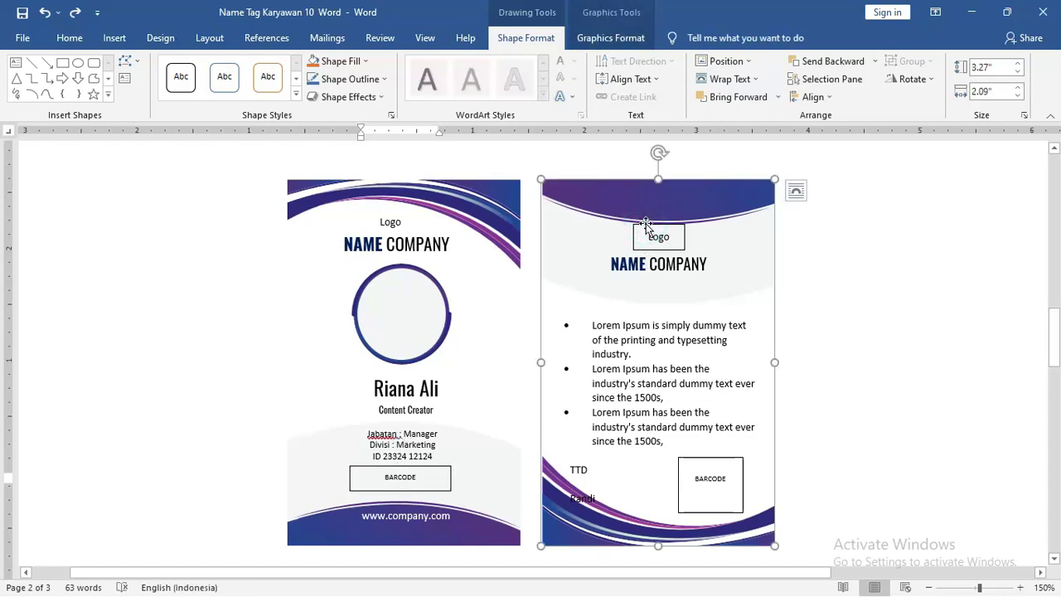
click(645, 233)
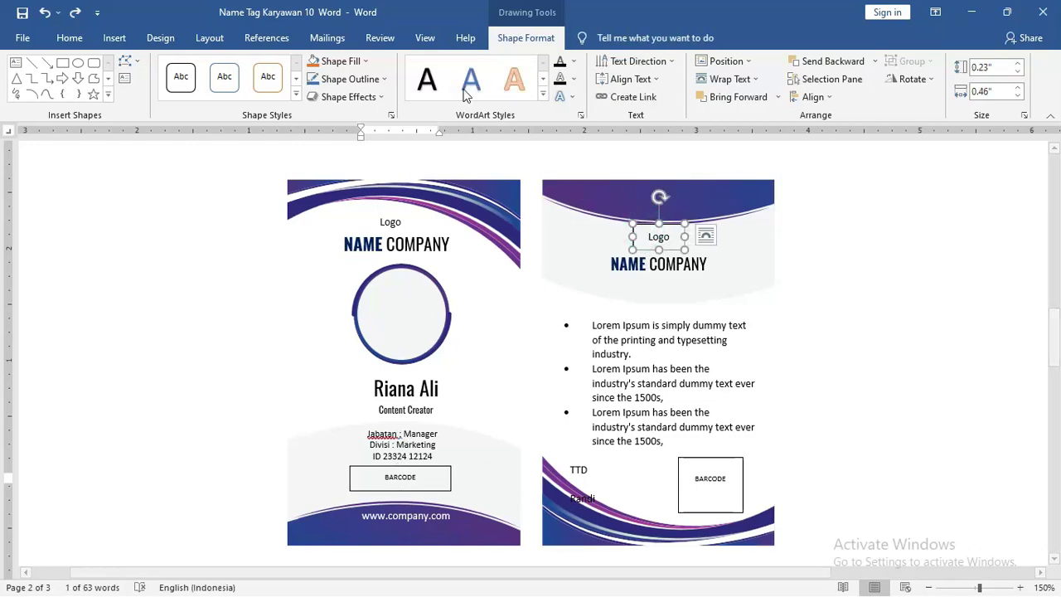
click(347, 61)
click(388, 238)
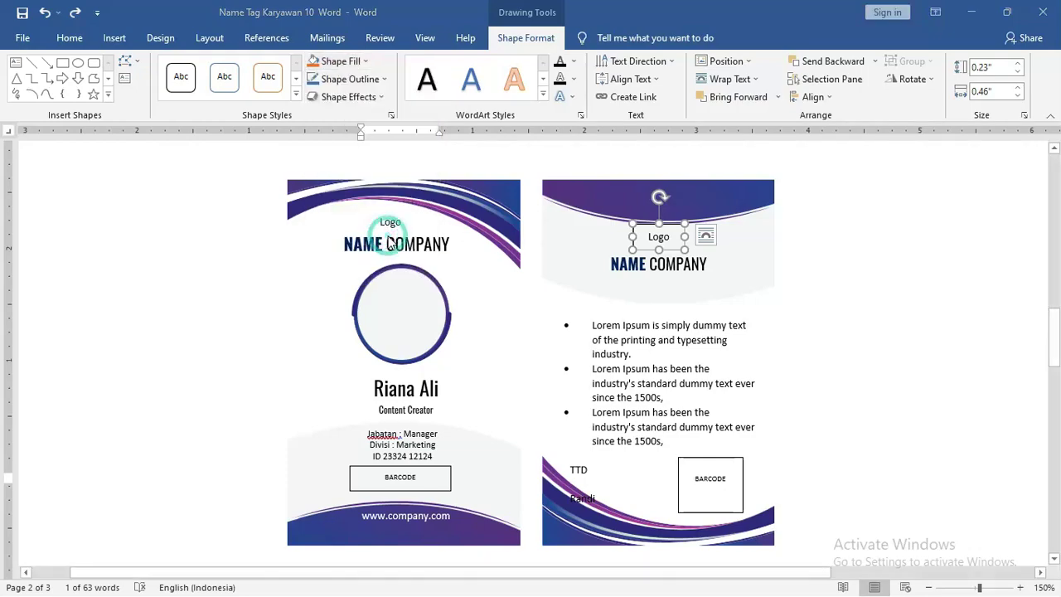
click(543, 232)
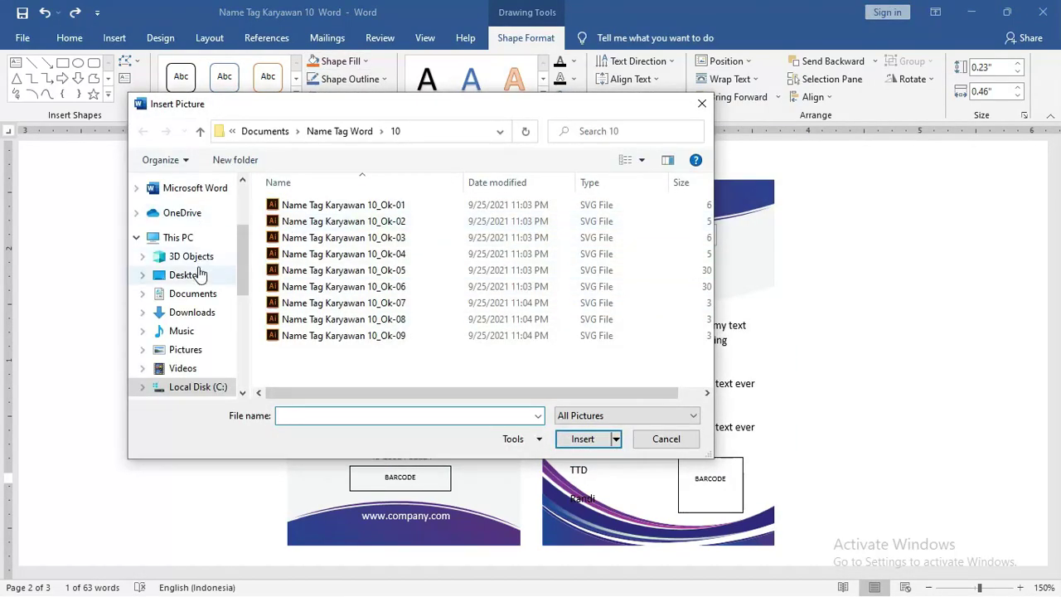
drag(243, 290, 242, 278)
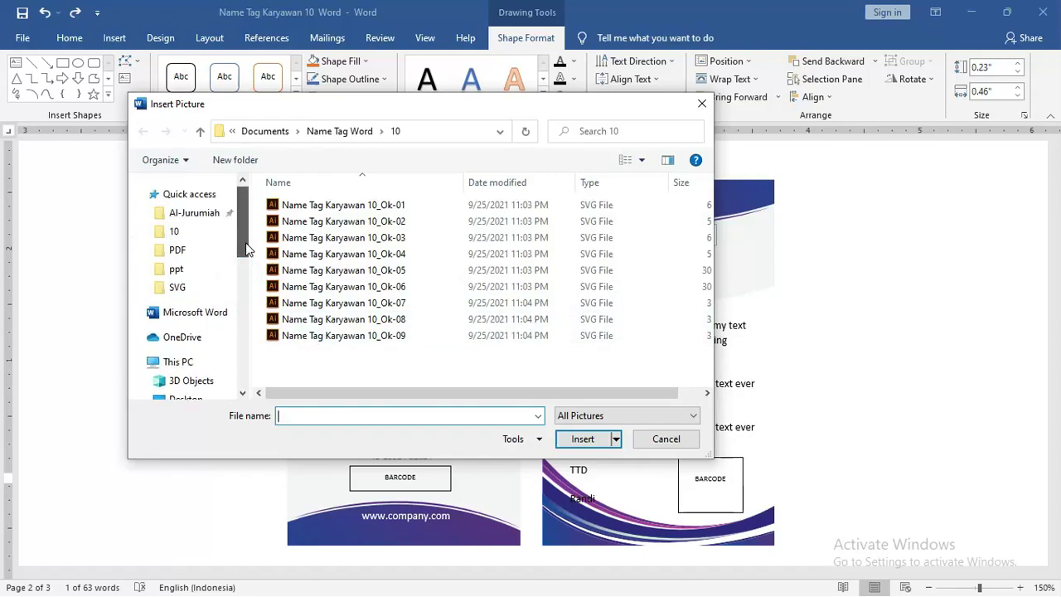
click(667, 440)
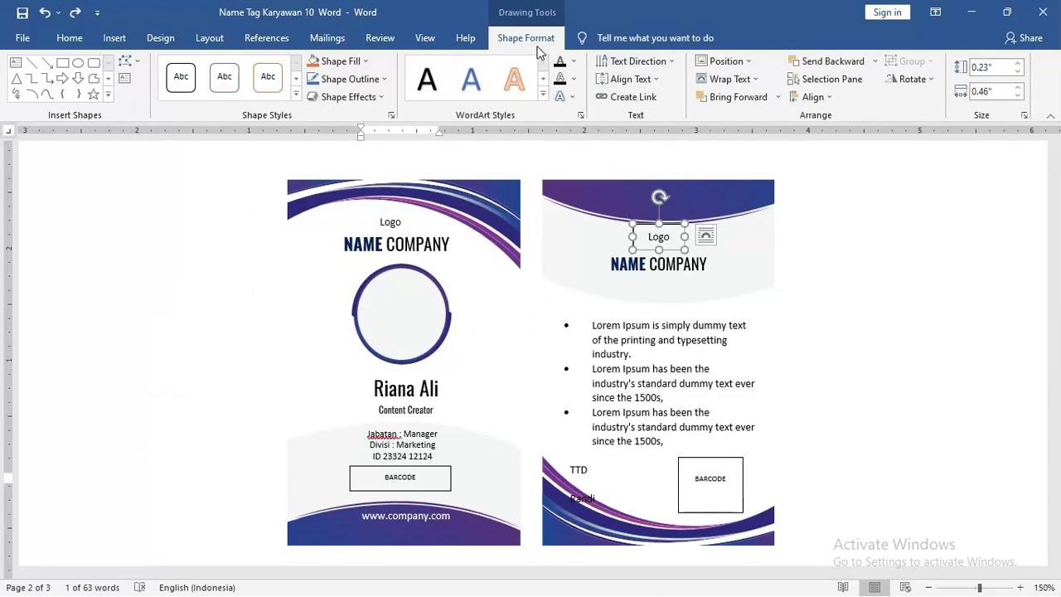
click(342, 60)
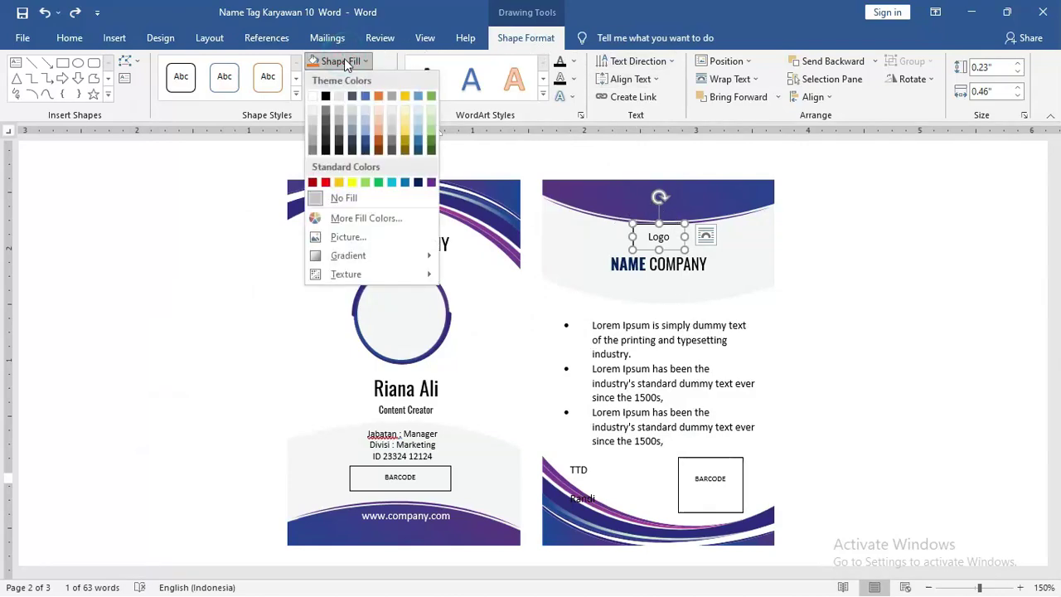
click(368, 236)
click(600, 237)
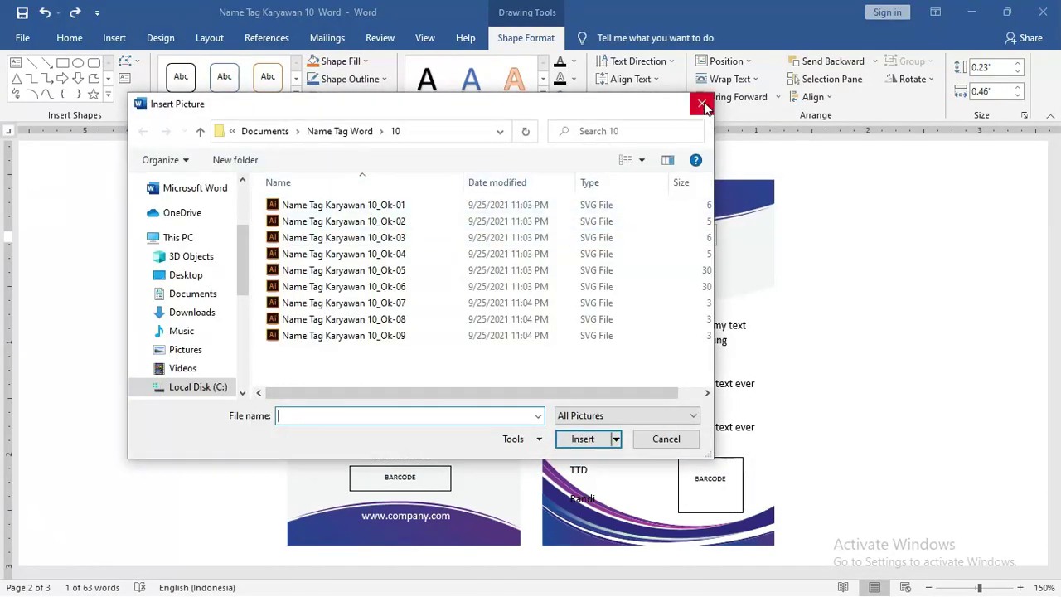
click(702, 105)
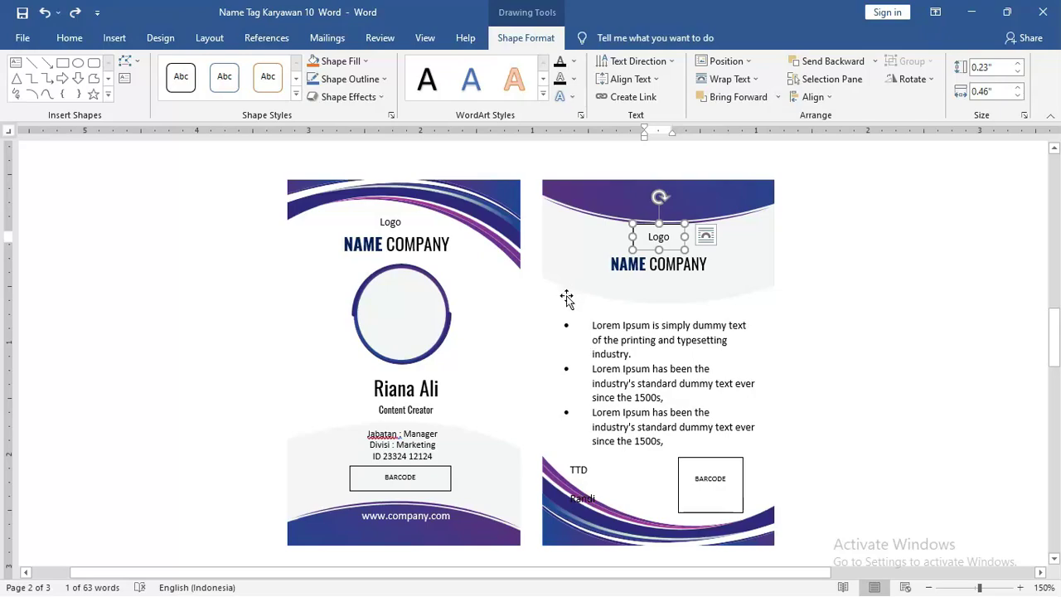
Step: Draw an oval inside the front card's purple photo ring
click(406, 300)
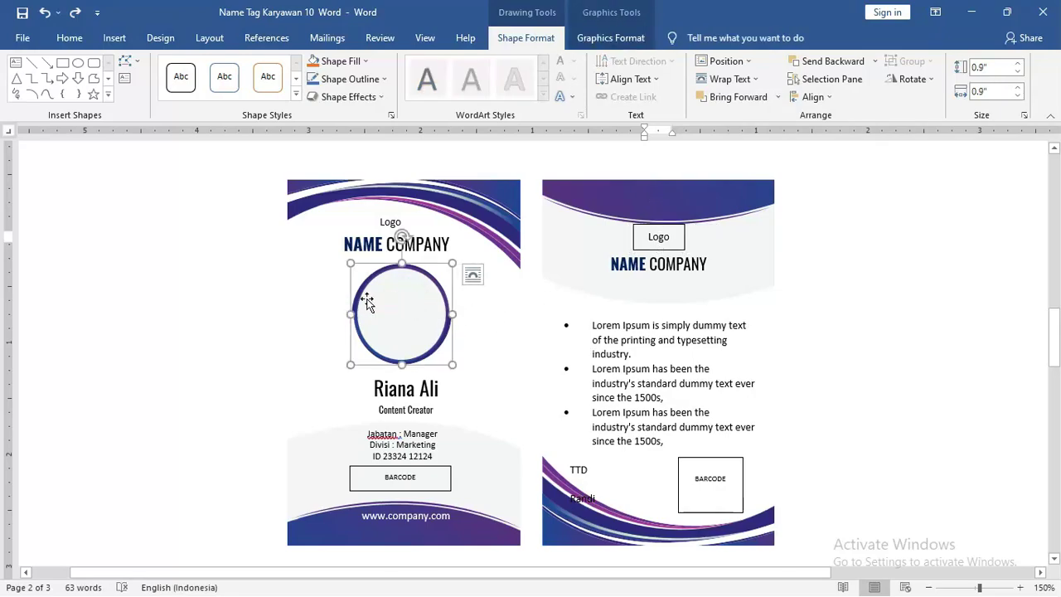
ctrl+scroll(384, 312, up, 3)
scroll(386, 312, down, 2)
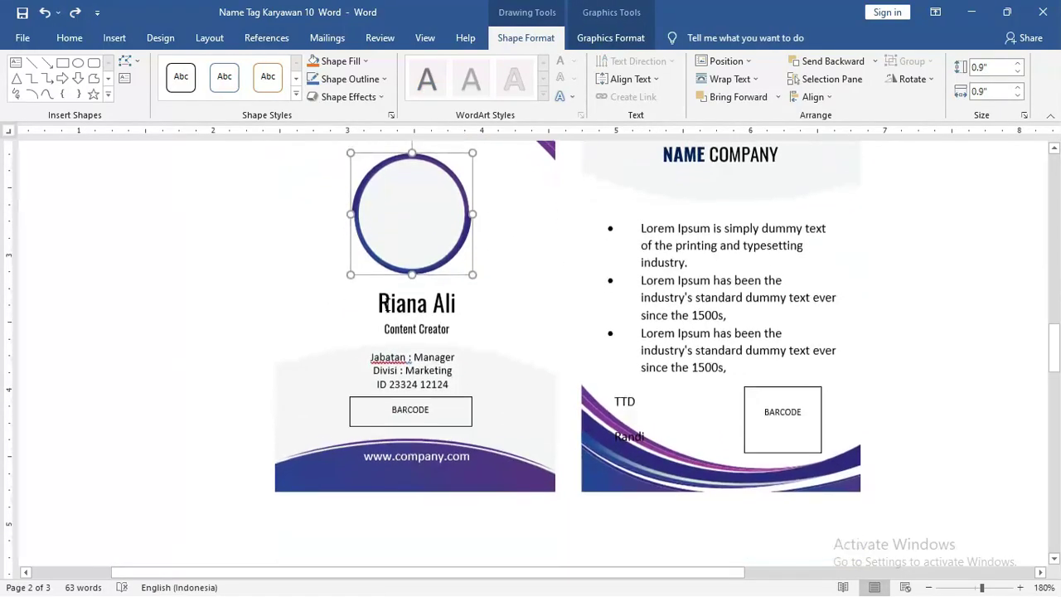
scroll(399, 301, up, 2)
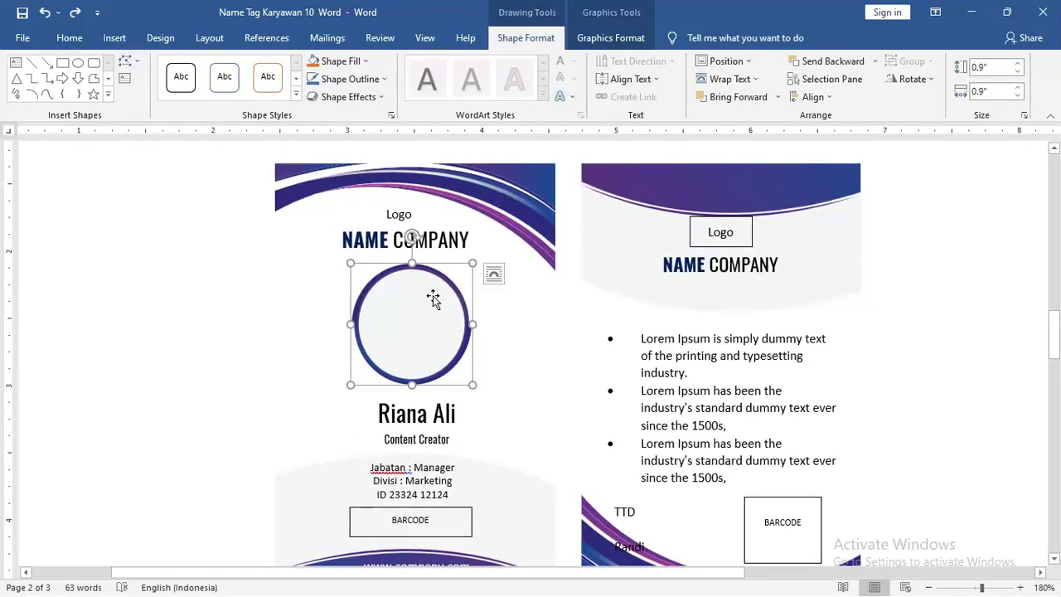
ctrl+scroll(403, 305, up, 1)
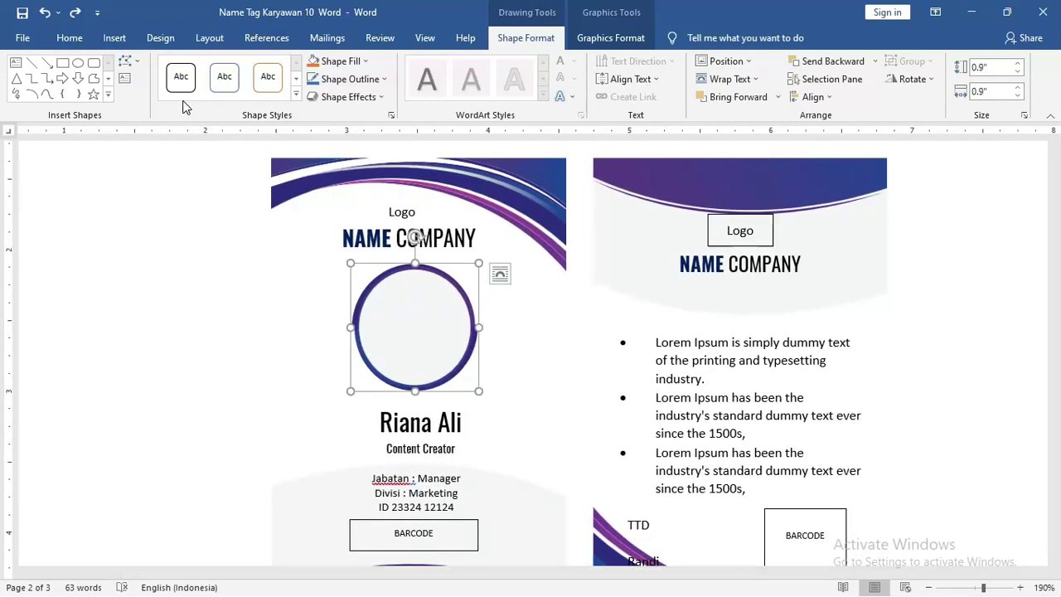
click(114, 37)
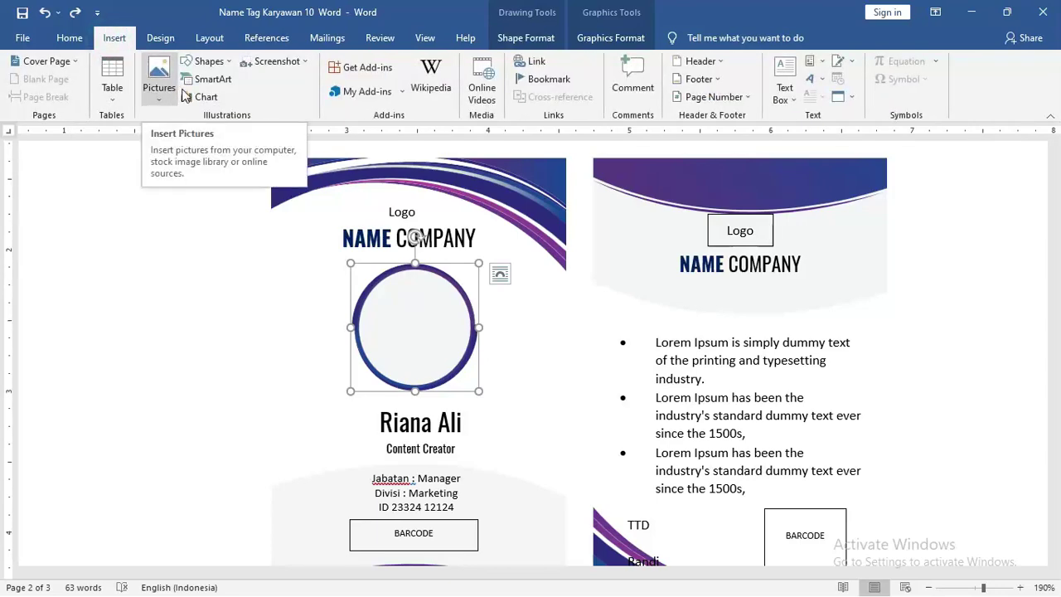
click(207, 61)
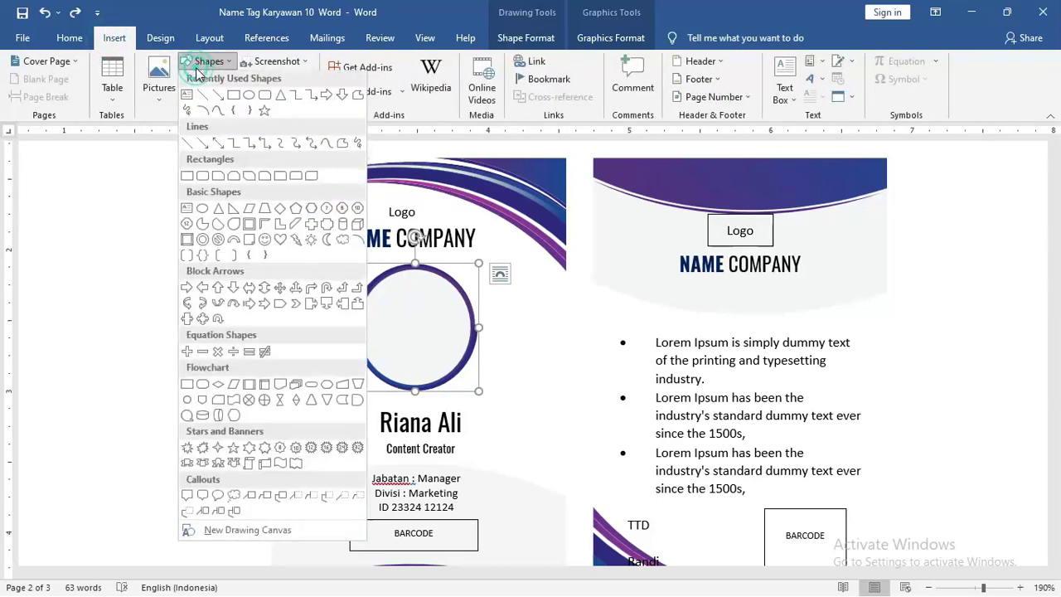
click(249, 97)
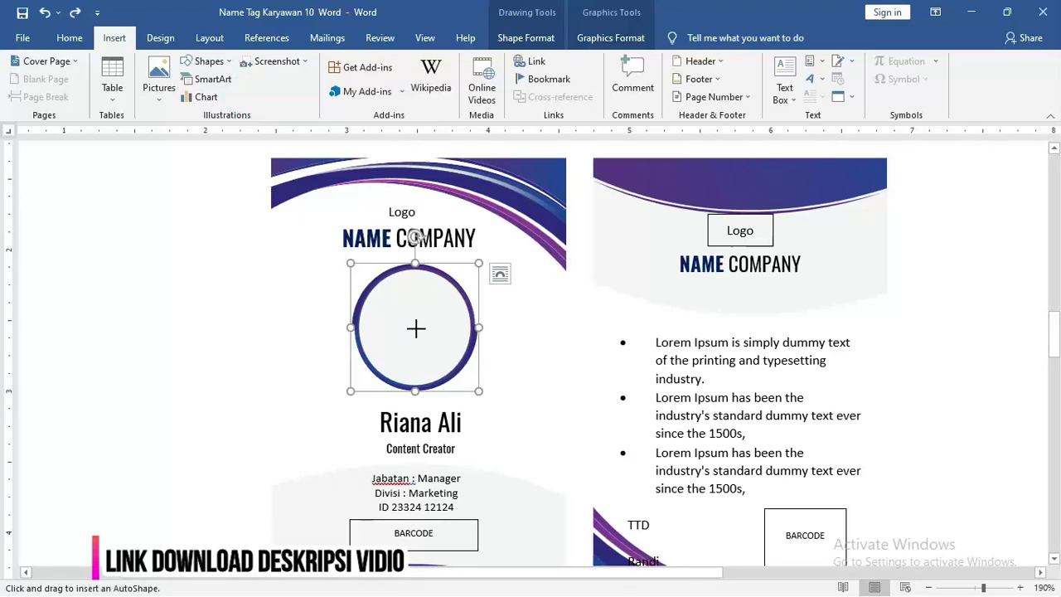
drag(410, 319, 458, 365)
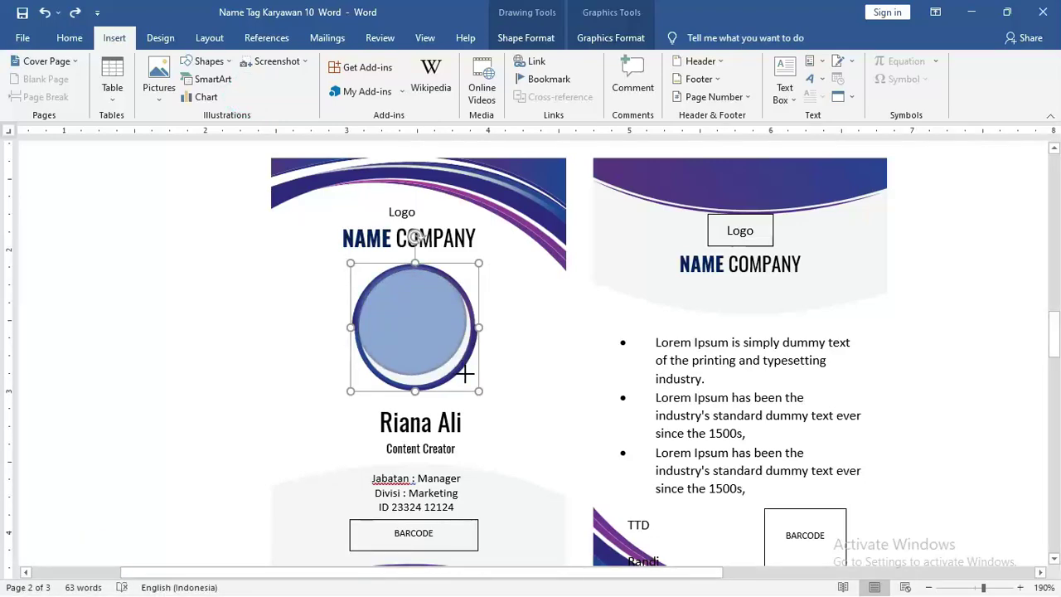
drag(458, 365, 468, 376)
drag(437, 326, 433, 319)
Step: Set the circle to No Outline and stretch it to about 0.82 by 0.8 inches
click(364, 80)
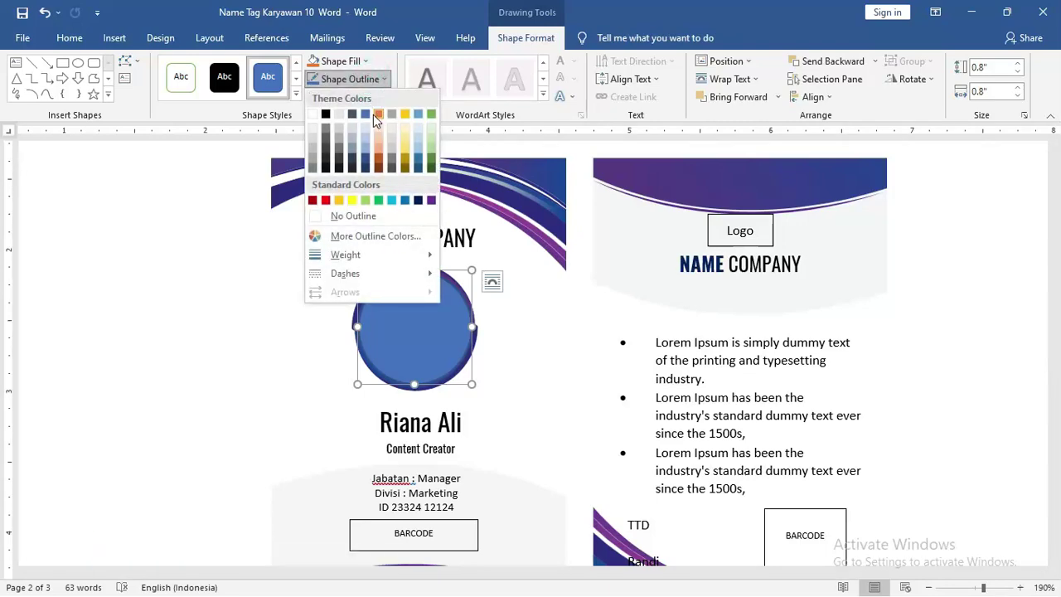
click(513, 42)
click(350, 79)
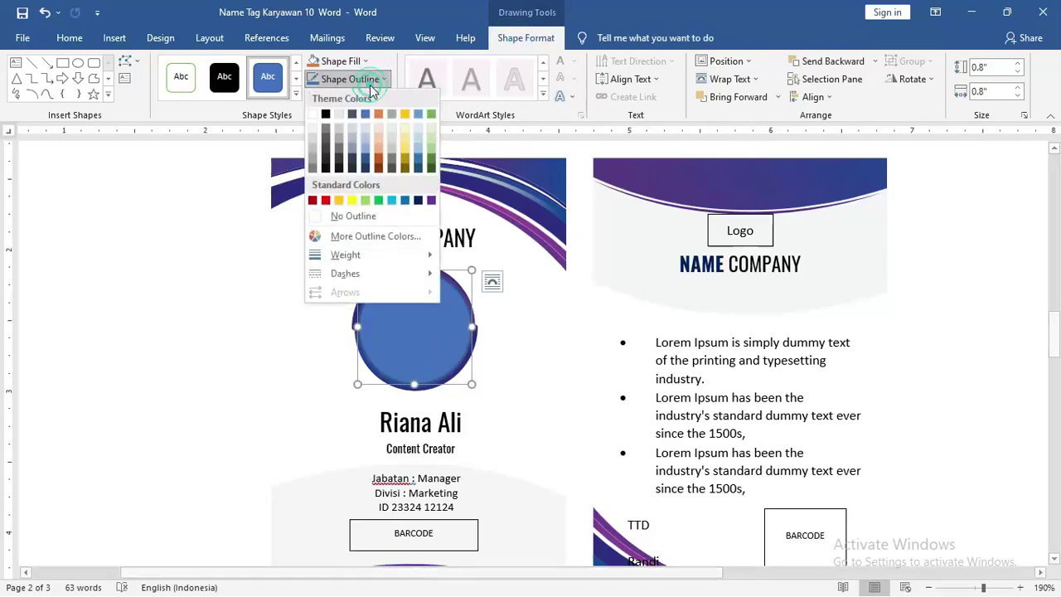
click(371, 214)
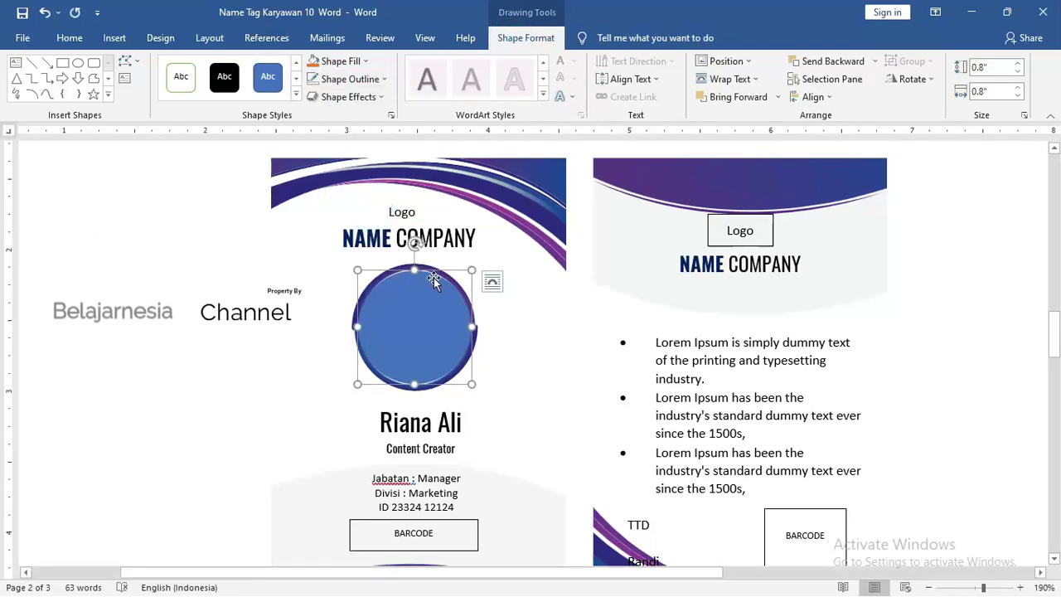
scroll(415, 348, up, 3)
scroll(414, 348, up, 3)
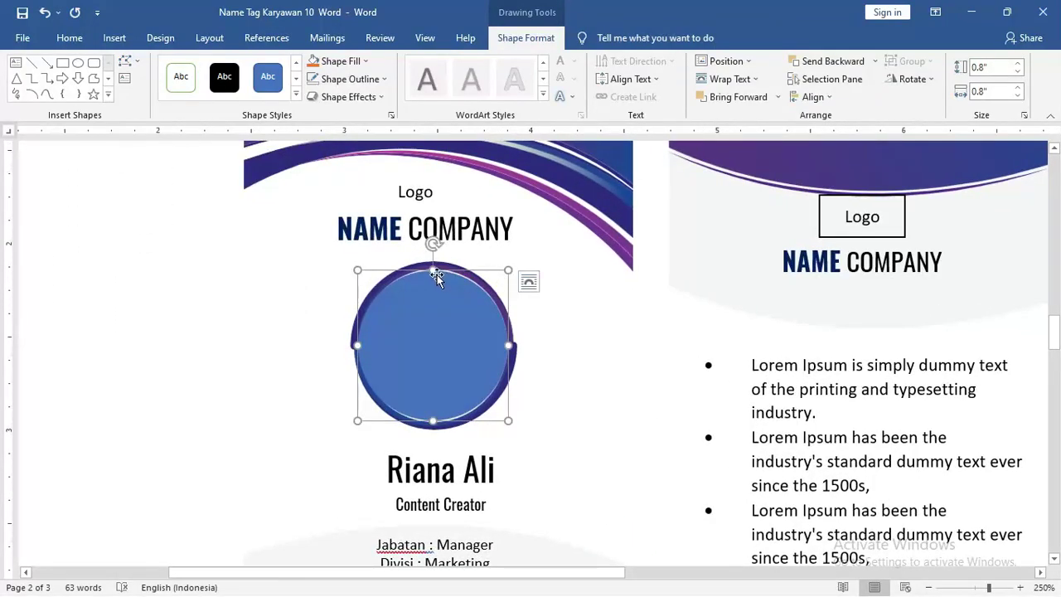
drag(433, 272, 433, 266)
drag(432, 421, 433, 422)
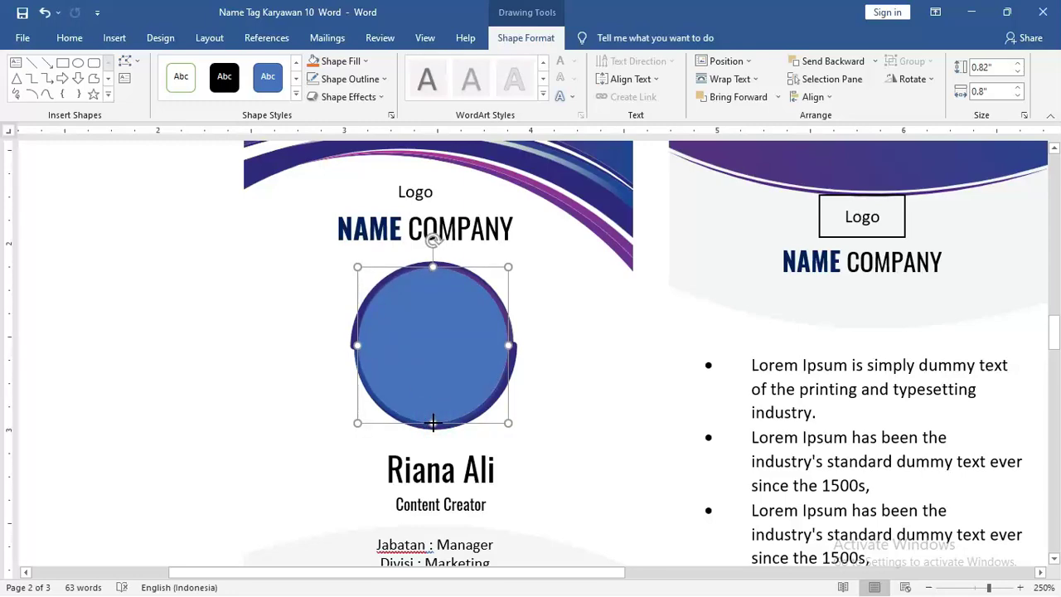
Step: Picture-fill the circle with Capture from the Pictures folder, then reselect the photo
click(340, 61)
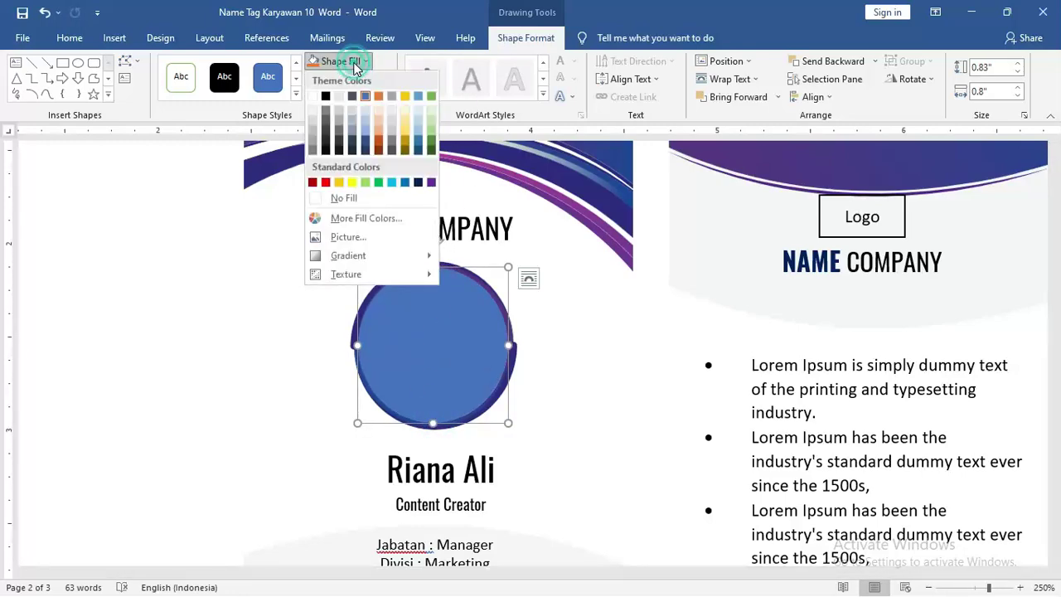
click(384, 236)
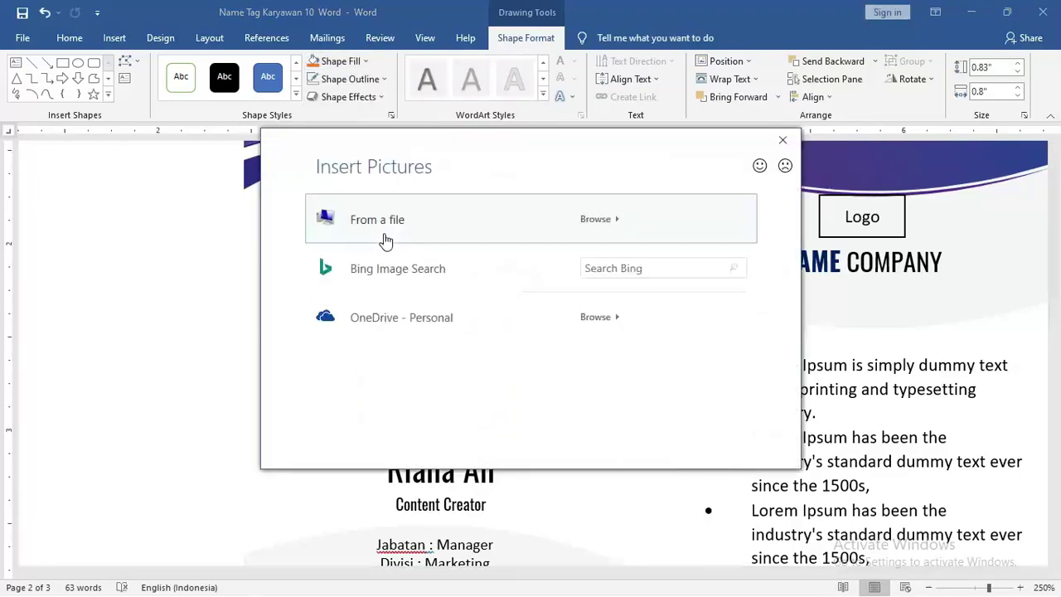
click(437, 227)
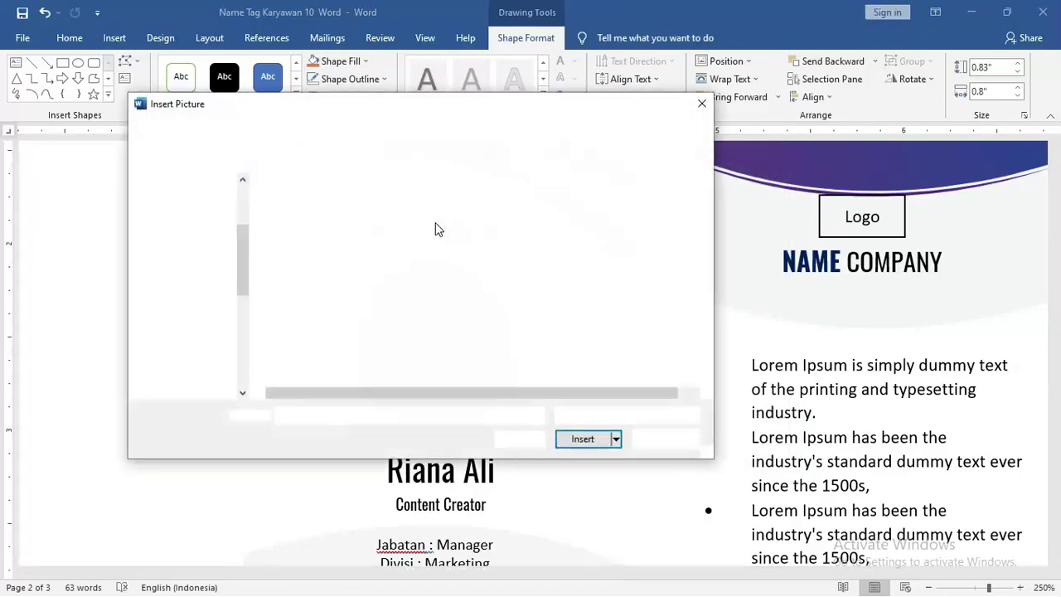
click(185, 349)
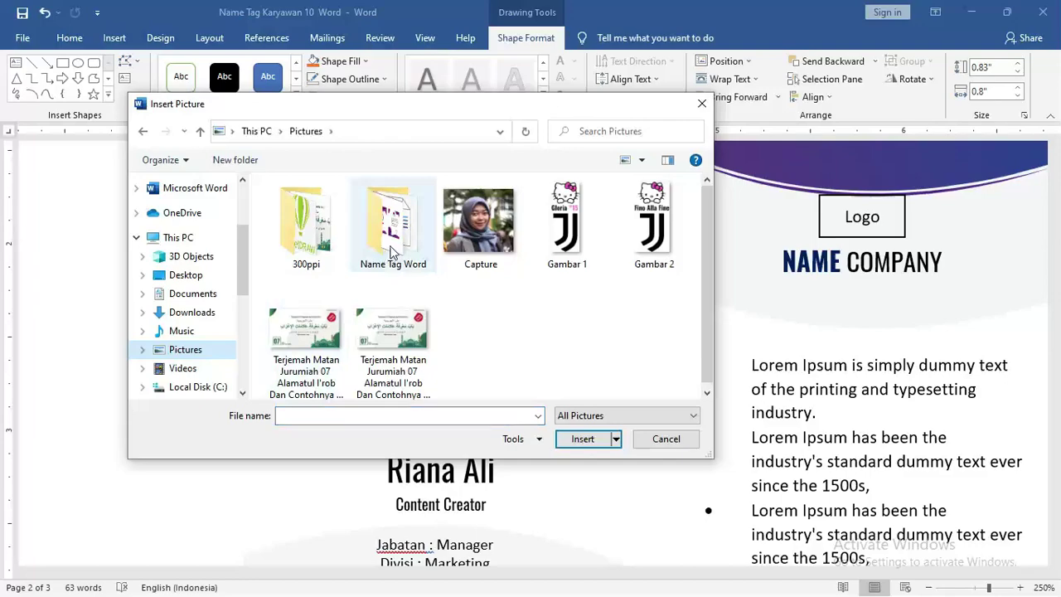
click(478, 223)
click(582, 439)
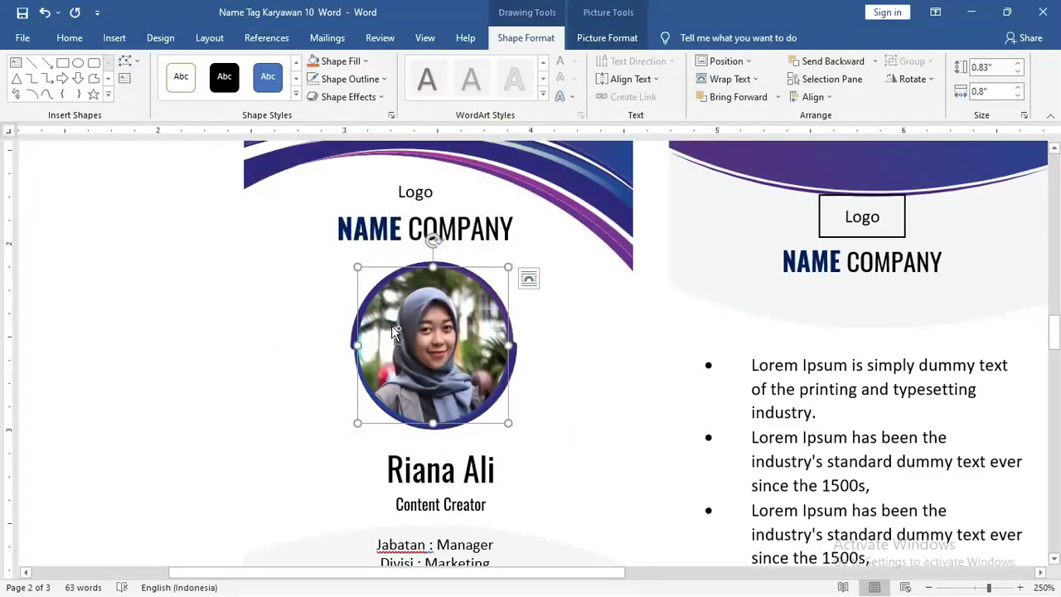
scroll(394, 332, up, 2)
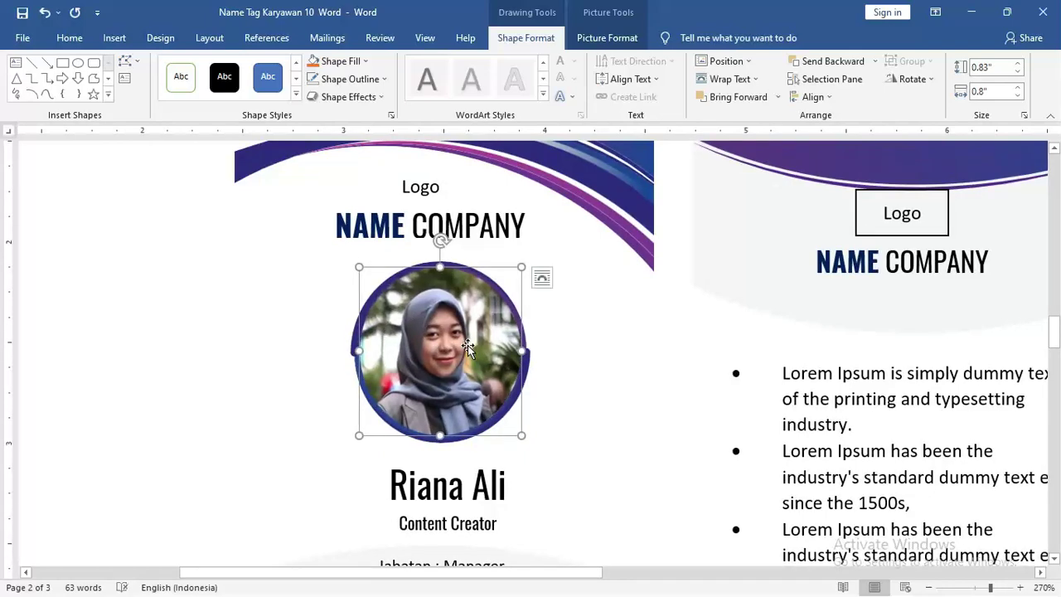
click(583, 327)
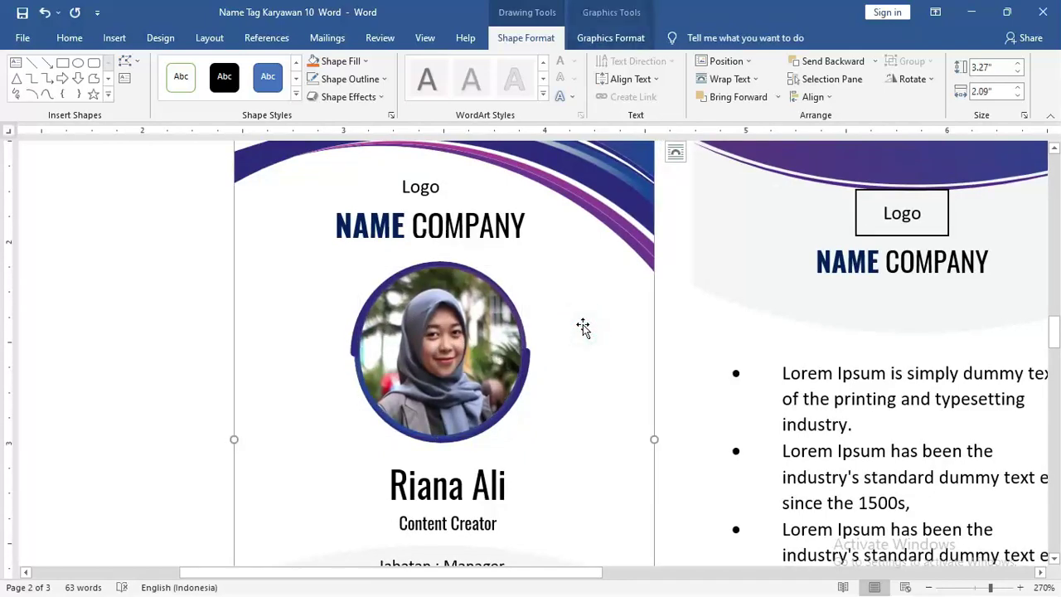
click(439, 296)
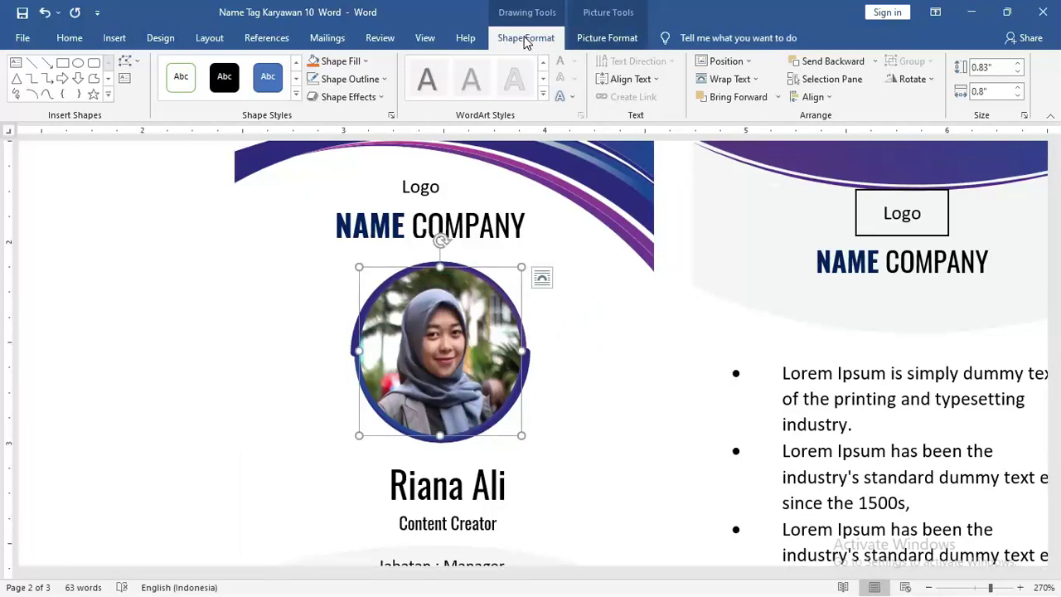
click(607, 39)
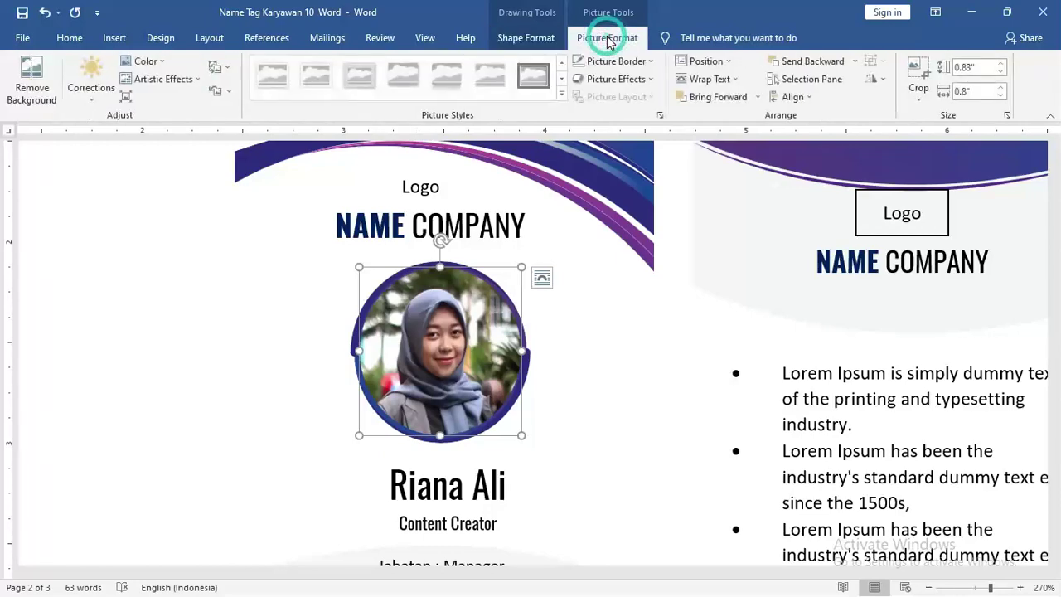
Step: Crop the portrait, enlarging and shifting the photo so the face centres in the ring
click(918, 82)
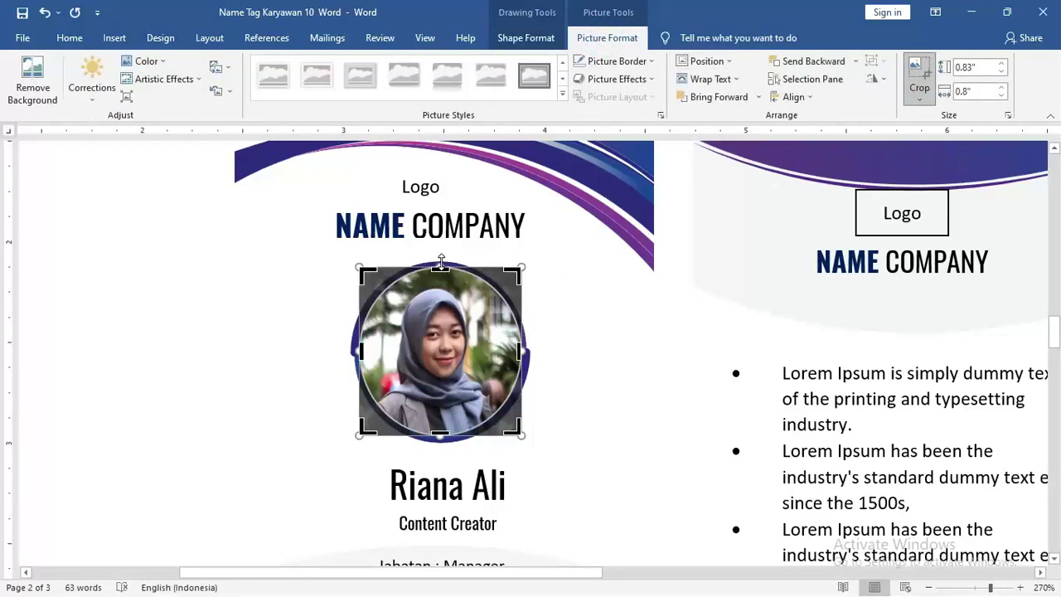
ctrl+scroll(442, 266, up, 5)
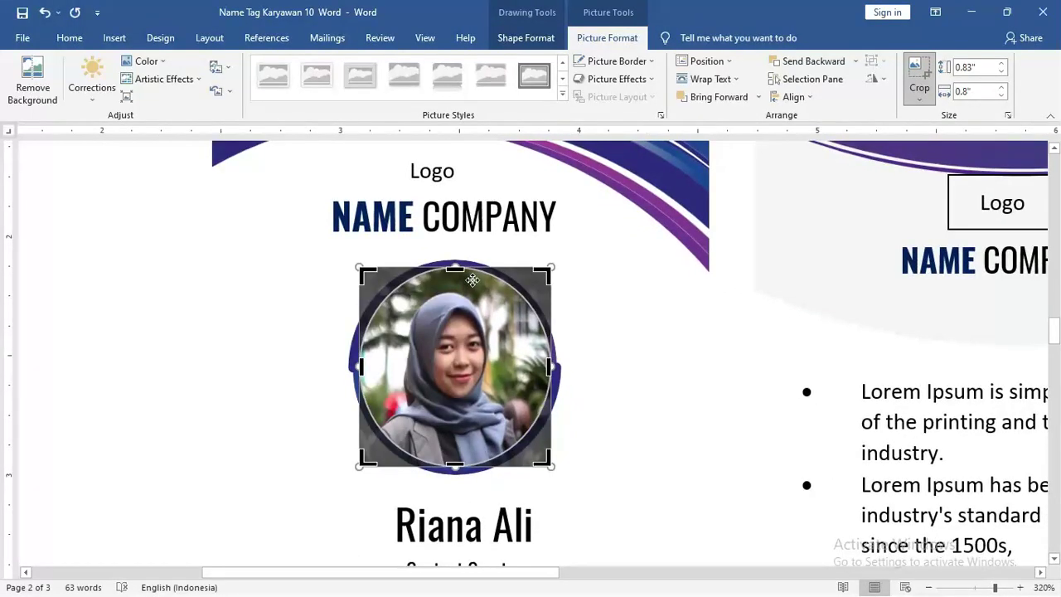
drag(455, 265, 461, 285)
drag(549, 286, 590, 244)
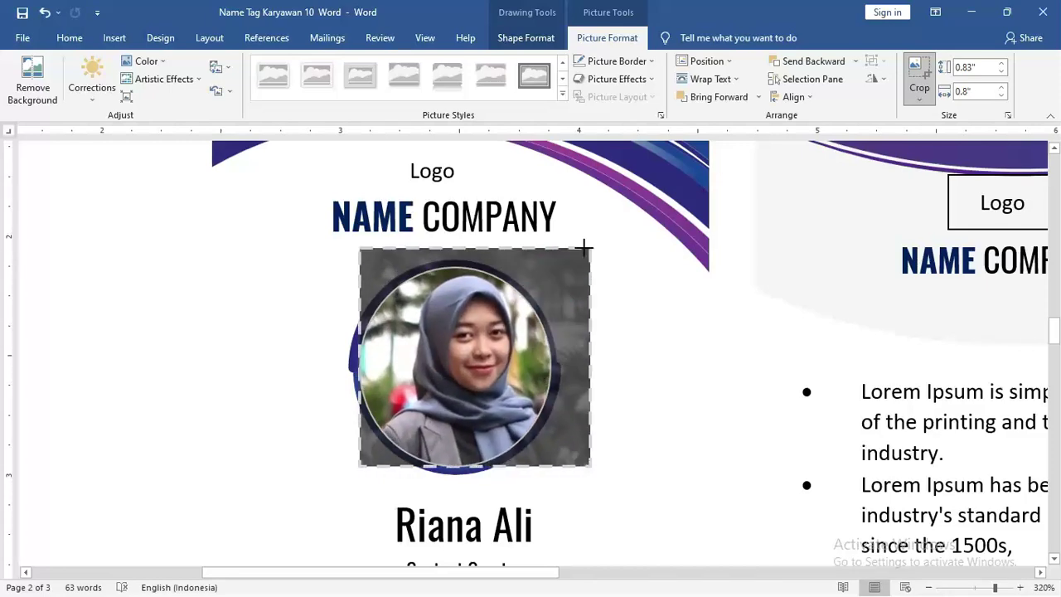
drag(481, 301, 469, 307)
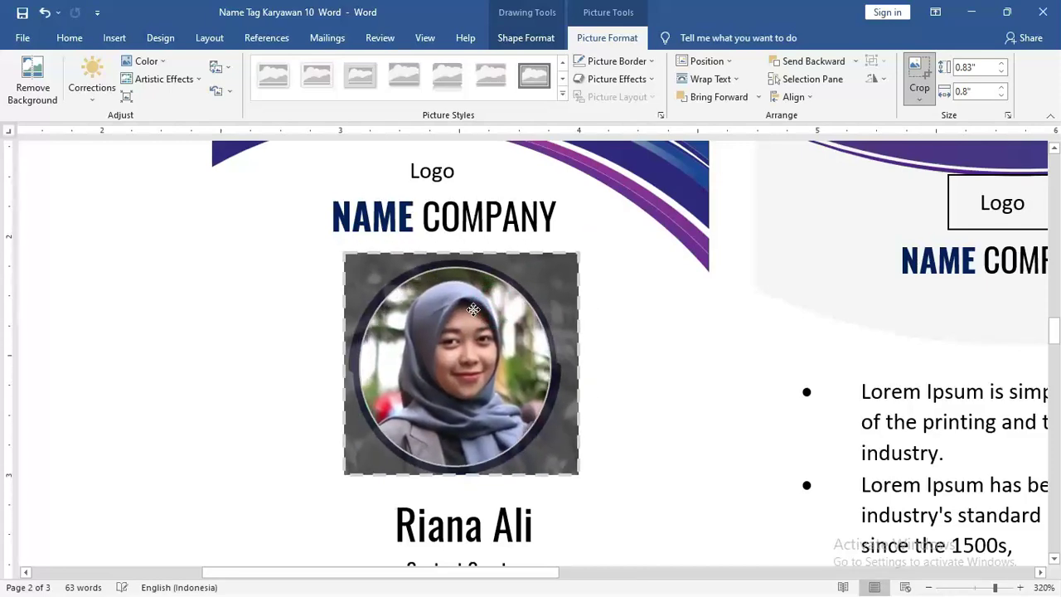
click(627, 289)
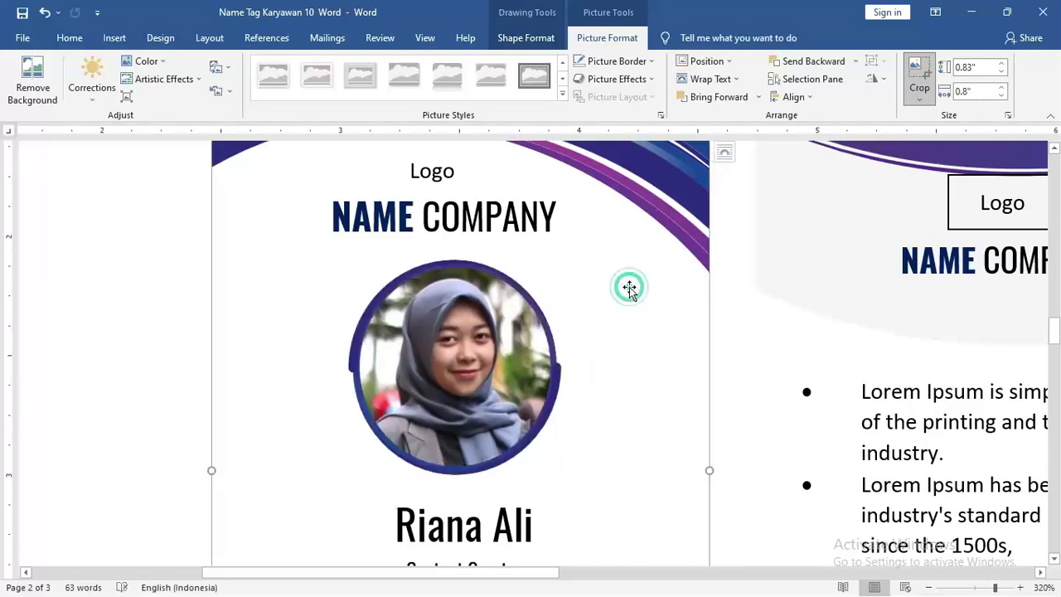
Step: Select the back card's three bullet paragraphs, then deselect the text box
click(160, 264)
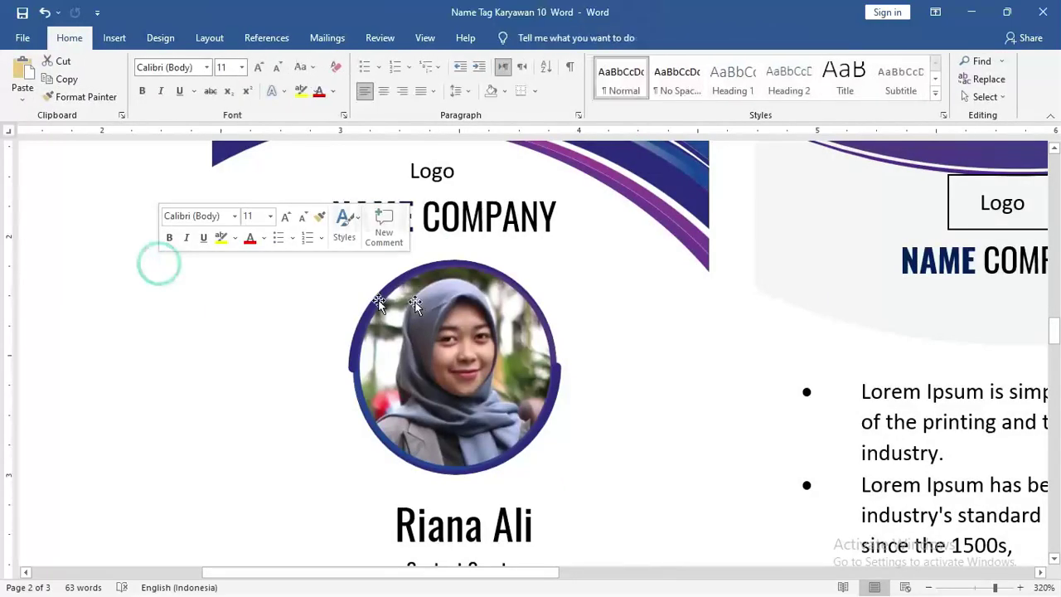
scroll(511, 330, down, 7)
scroll(511, 330, down, 8)
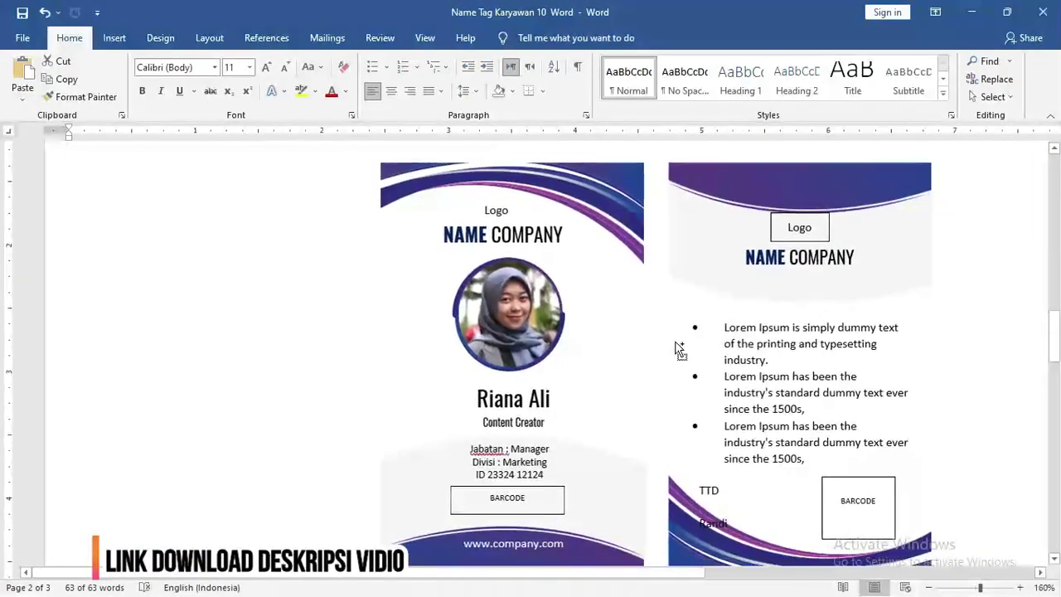
scroll(679, 350, down, 2)
click(731, 358)
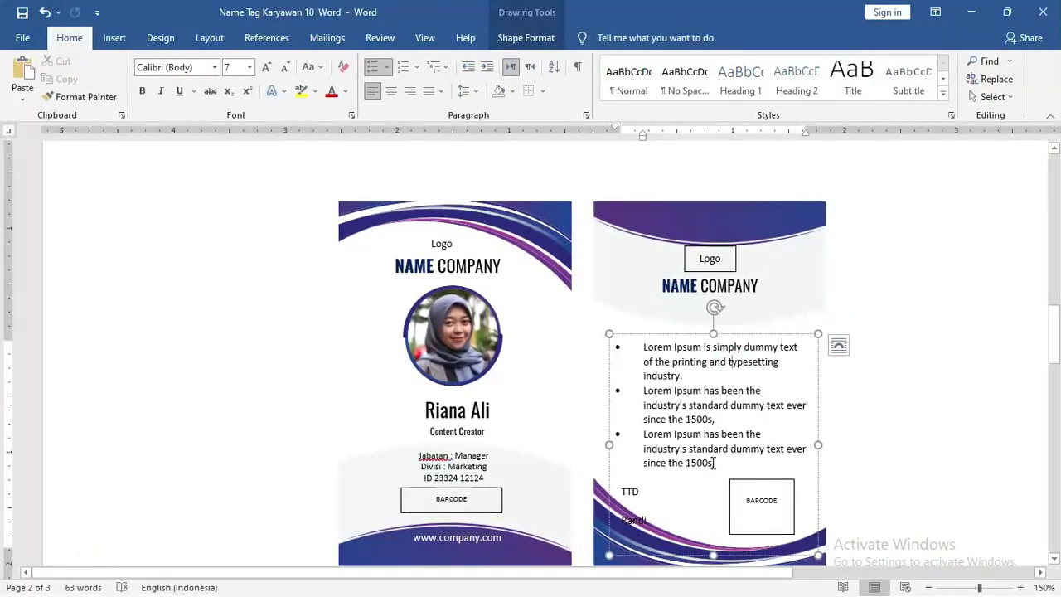
drag(715, 462, 630, 330)
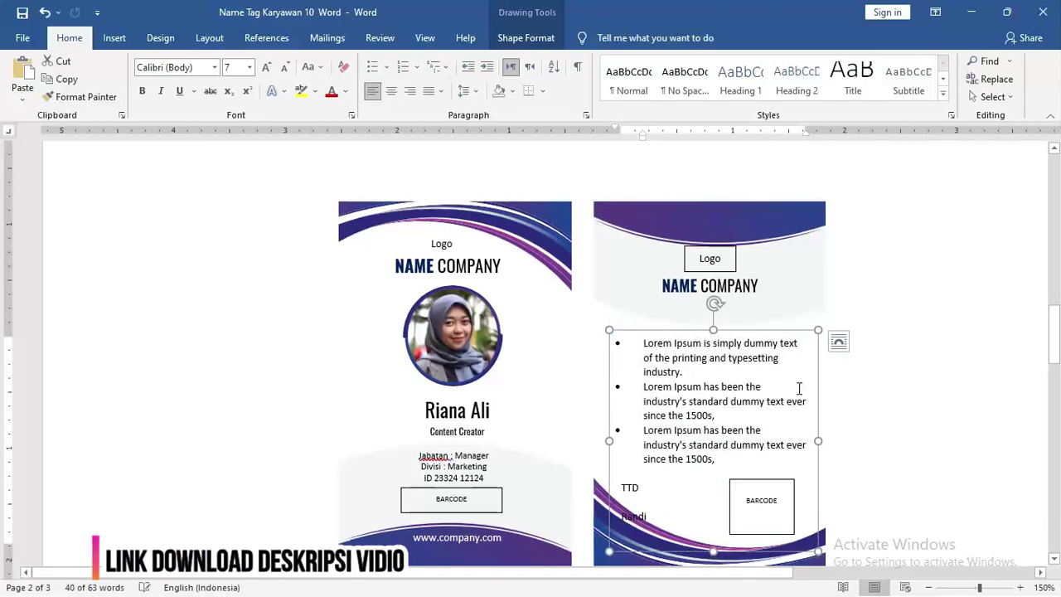
click(901, 328)
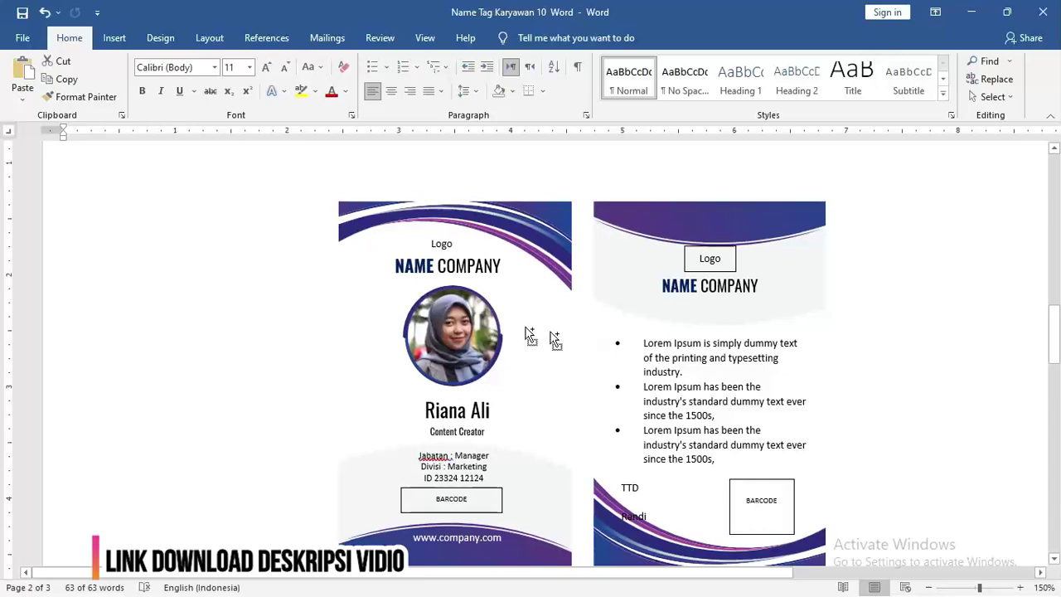
Step: Zoom out to 40% so pages 1–3 appear side by side
scroll(550, 334, down, 5)
scroll(491, 324, down, 4)
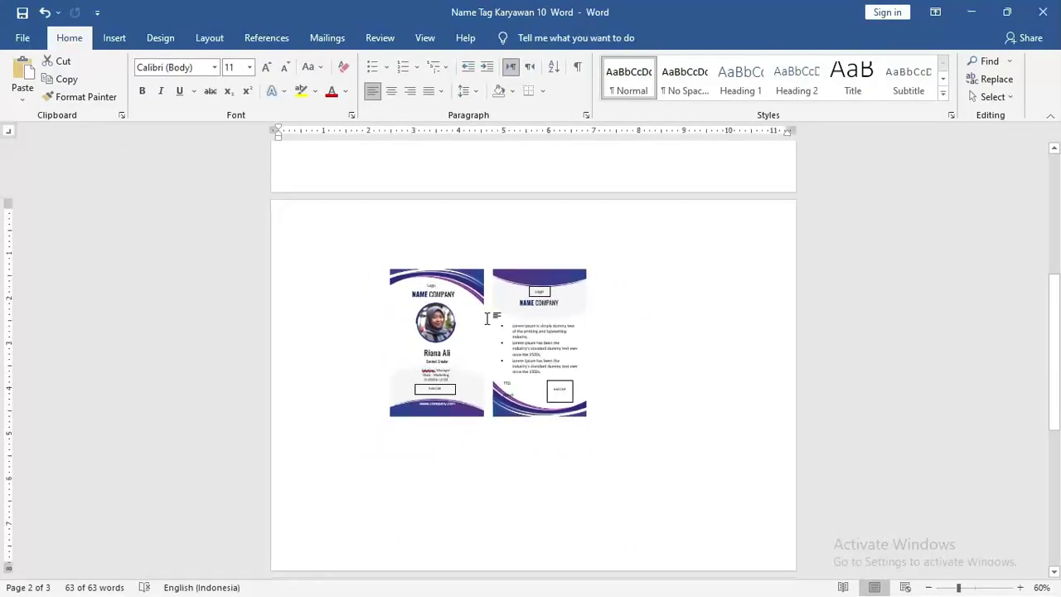
scroll(487, 319, up, 5)
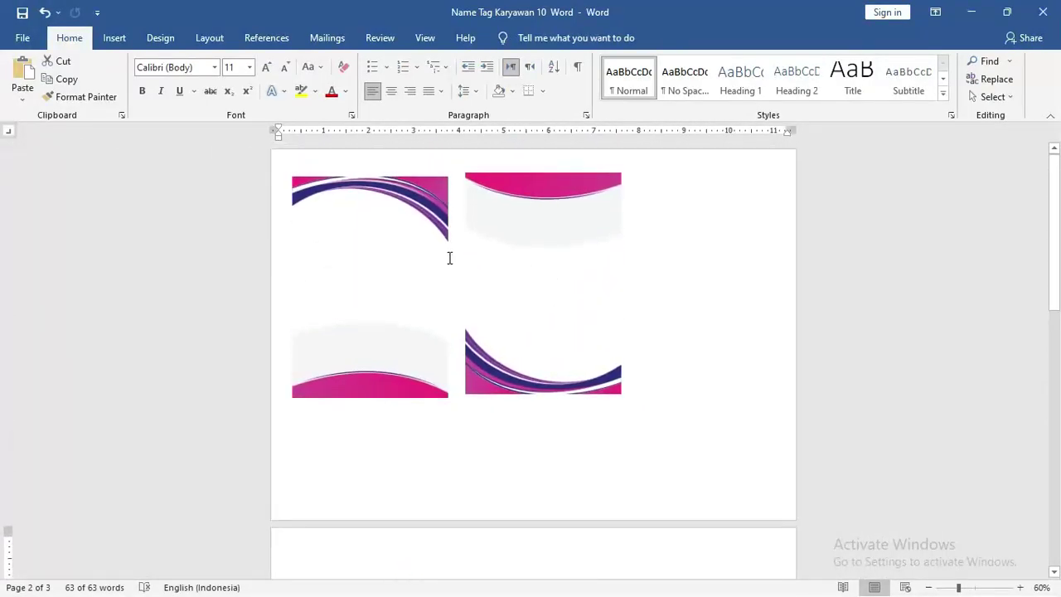
scroll(466, 286, down, 3)
scroll(479, 292, down, 4)
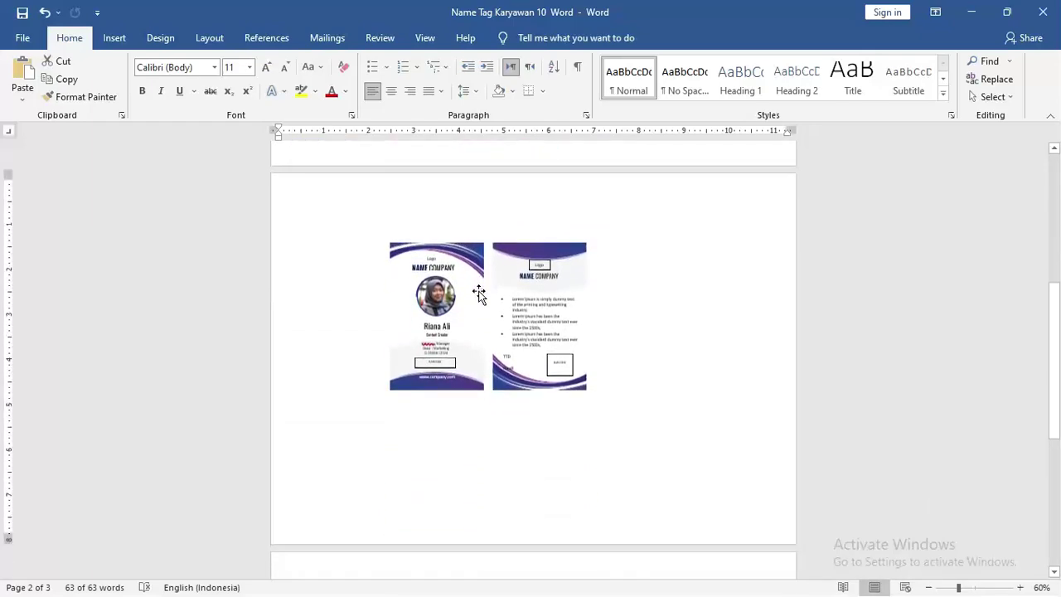
scroll(479, 293, down, 3)
scroll(479, 294, up, 3)
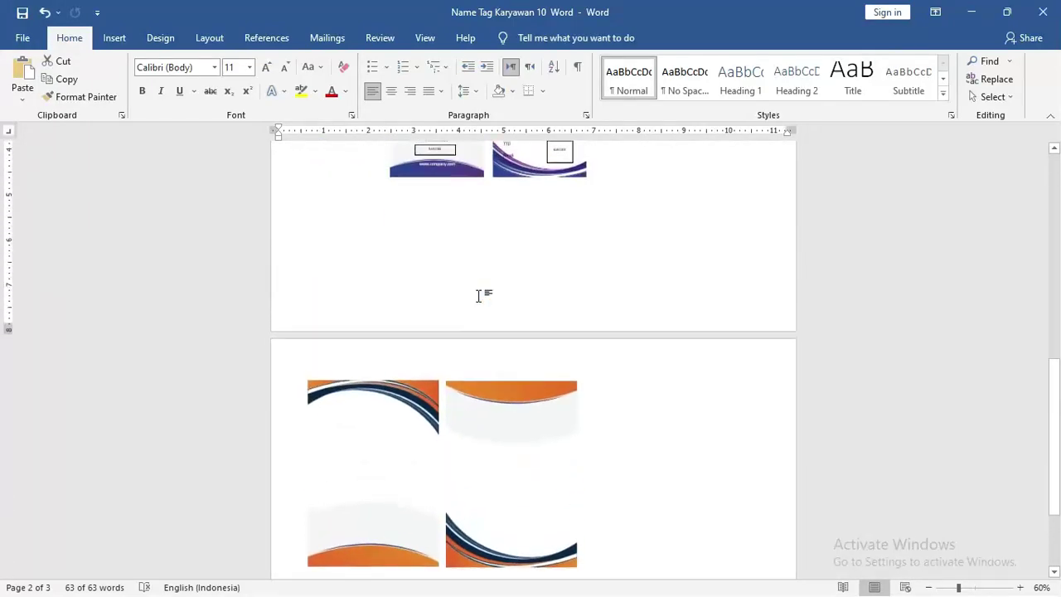
scroll(478, 296, up, 2)
scroll(481, 293, down, 2)
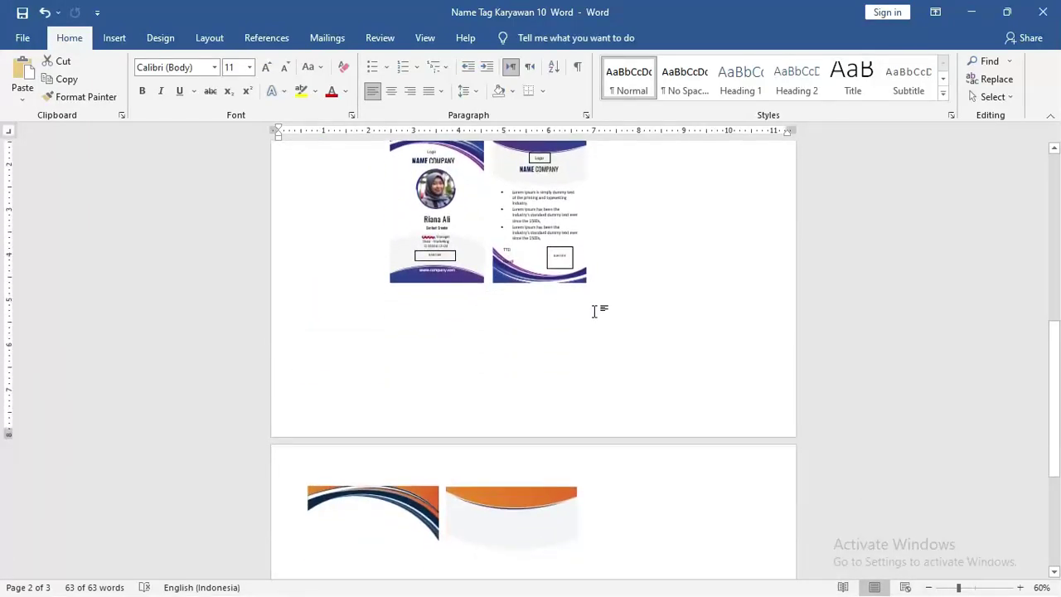
scroll(468, 303, down, 1)
scroll(467, 301, down, 1)
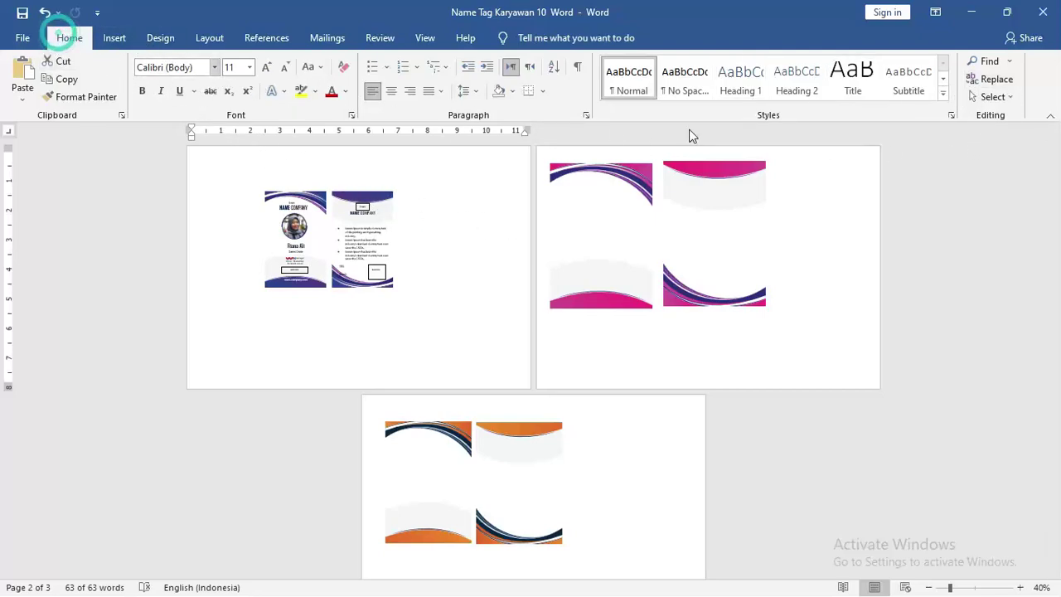
Step: Box-select both card sides with Select Objects and group them into one object
click(1004, 97)
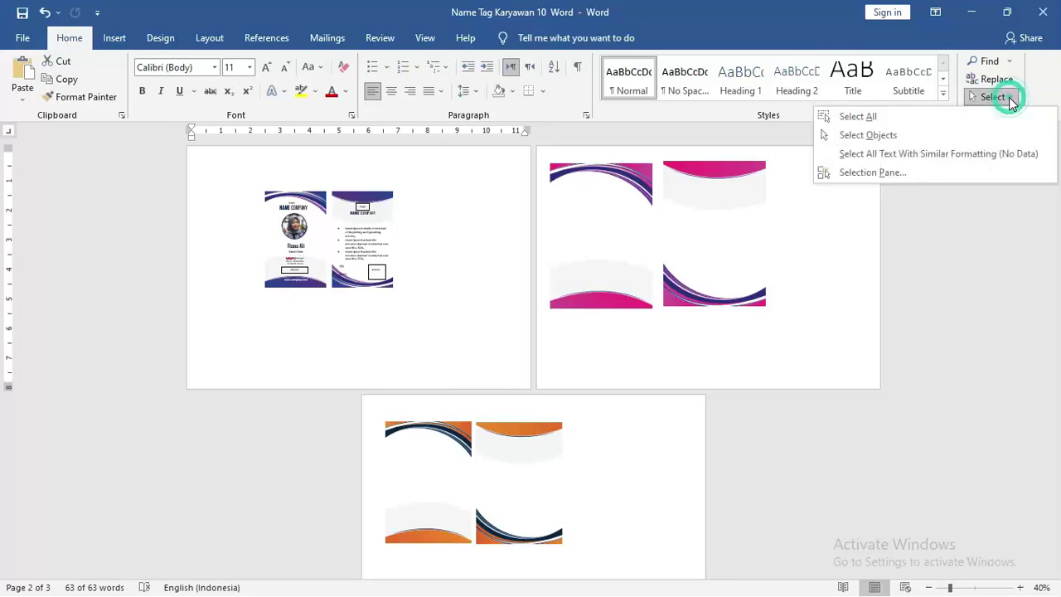
click(881, 138)
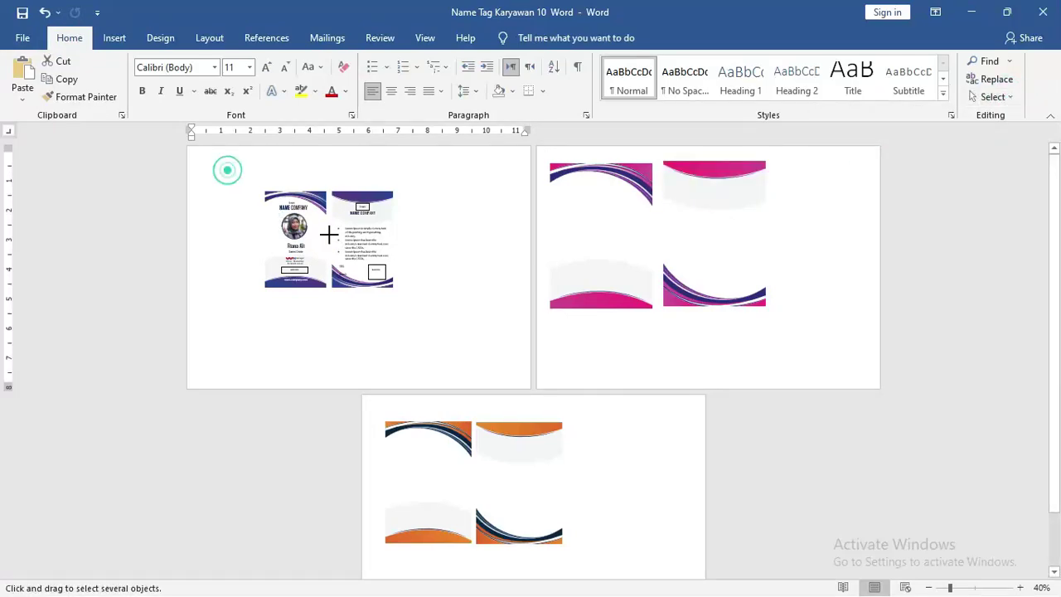
drag(227, 170, 451, 319)
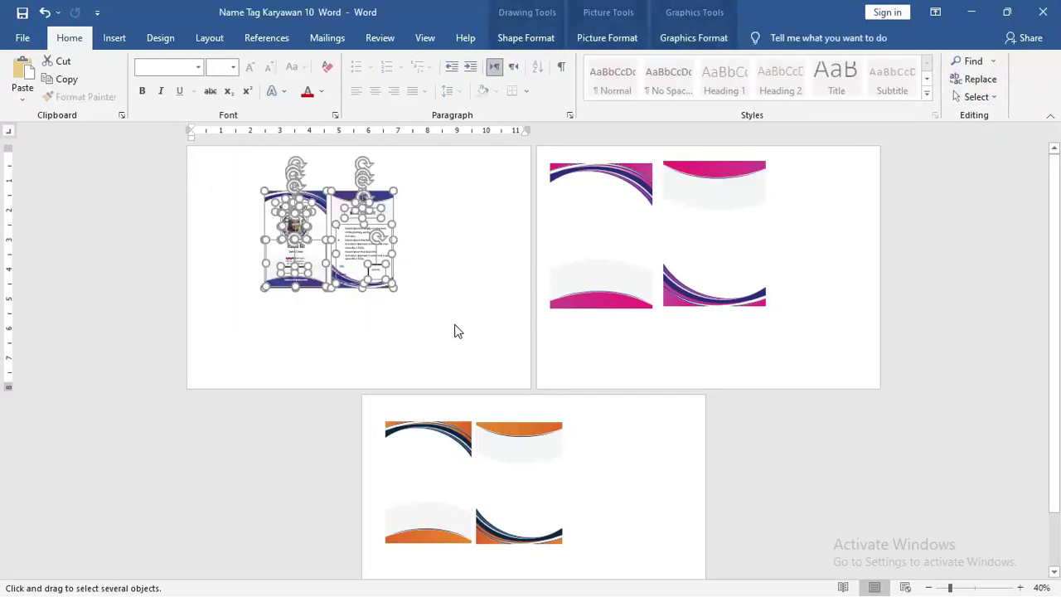
right_click(380, 205)
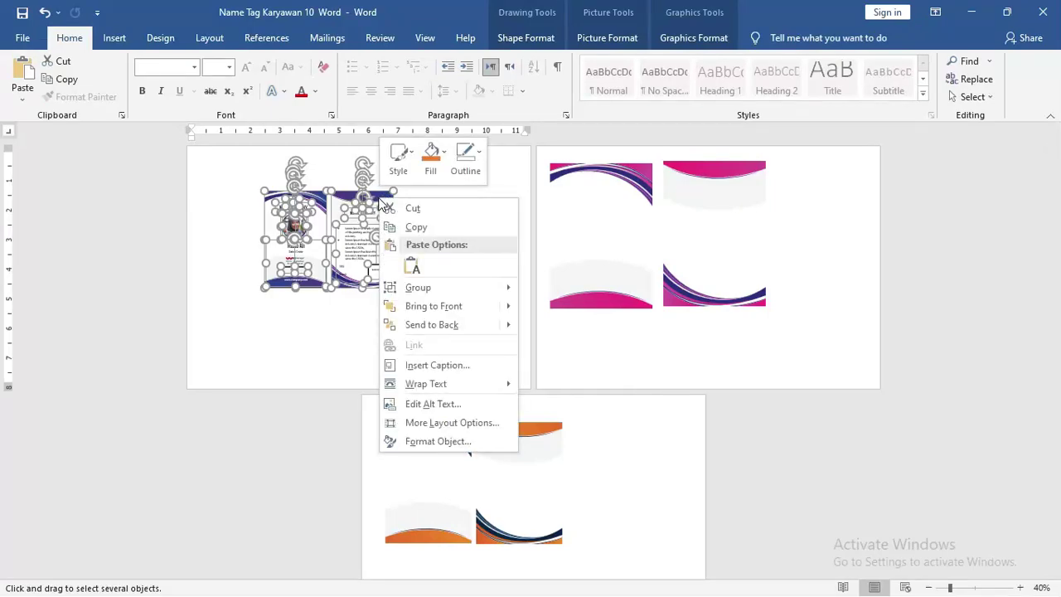
mouse_move(432, 284)
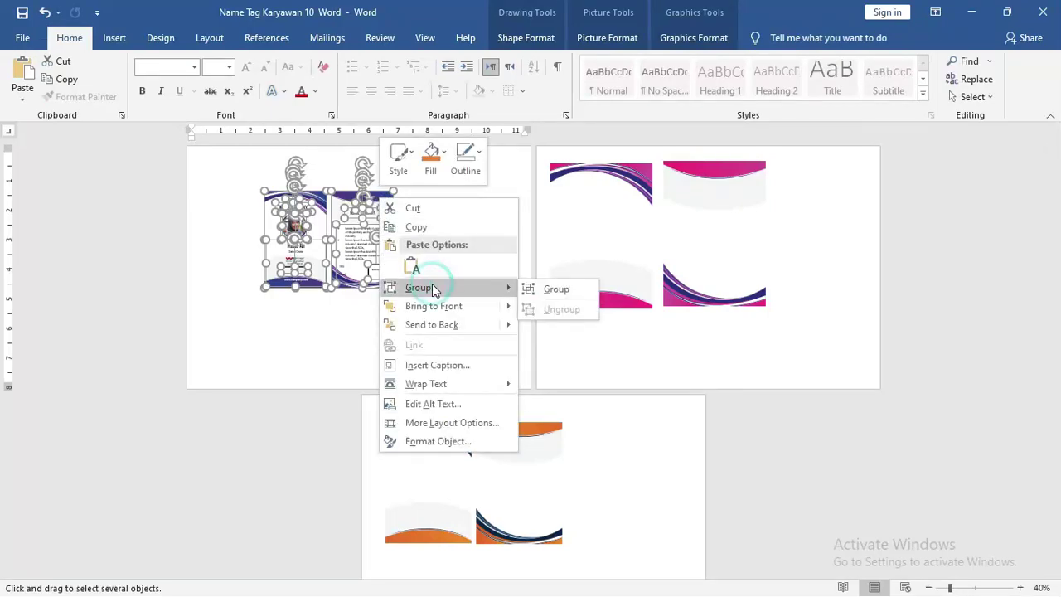
click(565, 289)
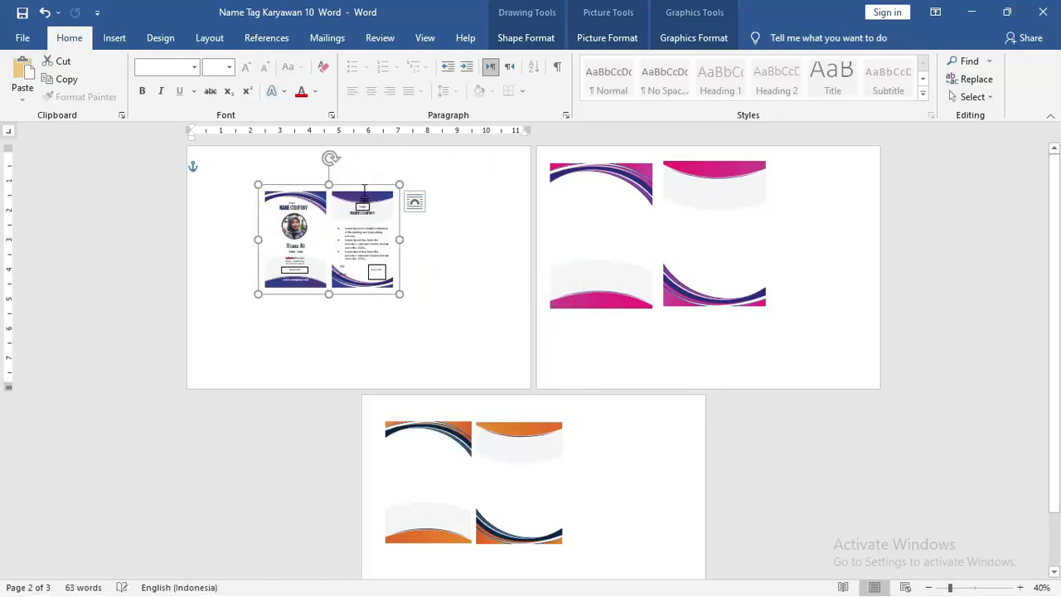
Step: Move the card group to the page's top-left and place a copy beside it
drag(364, 189, 313, 157)
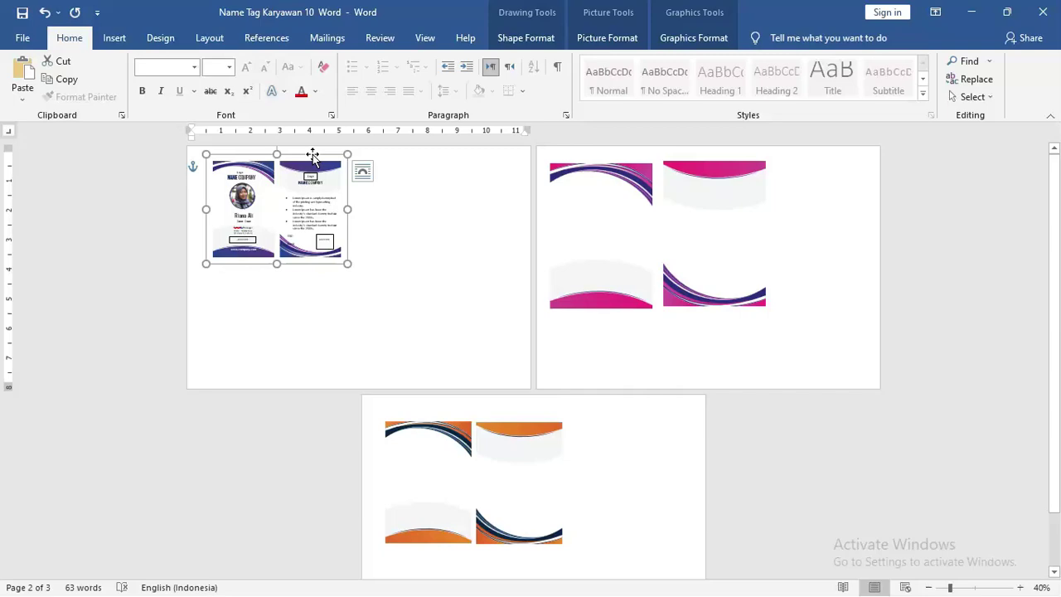
drag(315, 160, 459, 158)
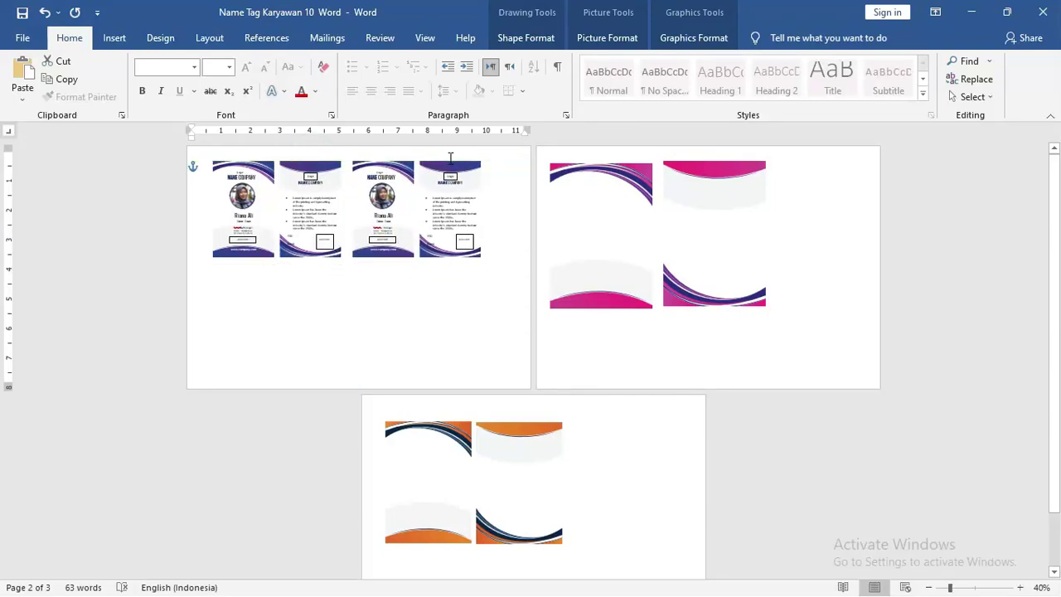
drag(458, 158, 436, 159)
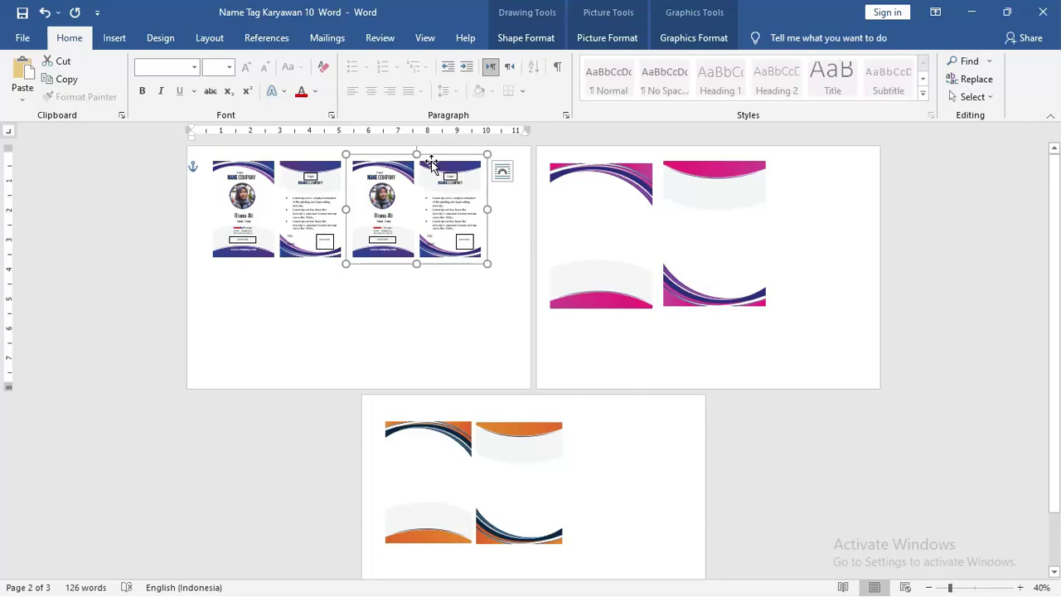
Step: Select both cards and Ctrl+drag a copy below them for a second row
click(305, 181)
shift+click(385, 172)
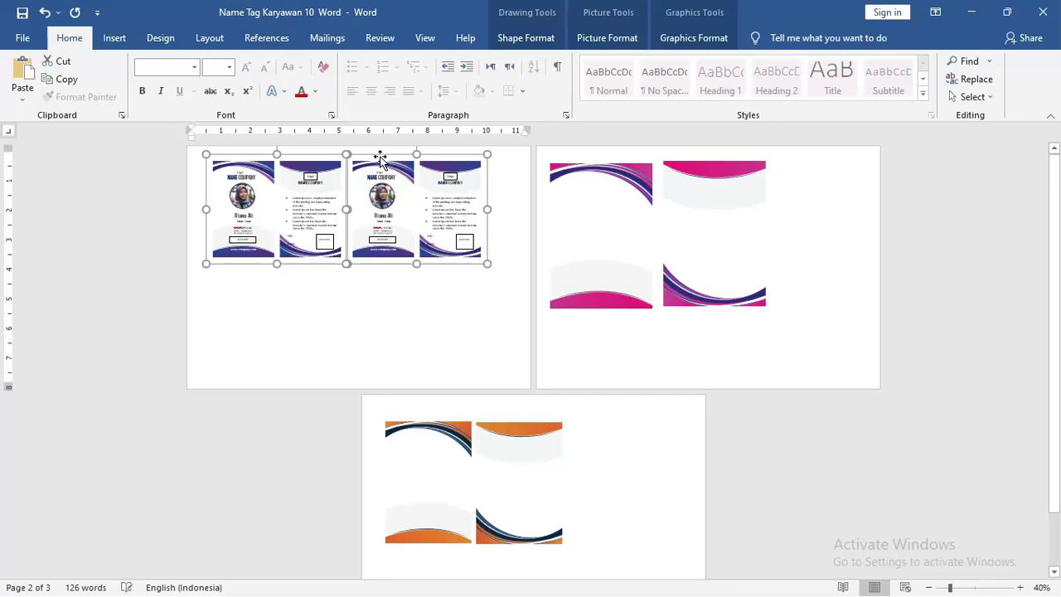
click(395, 327)
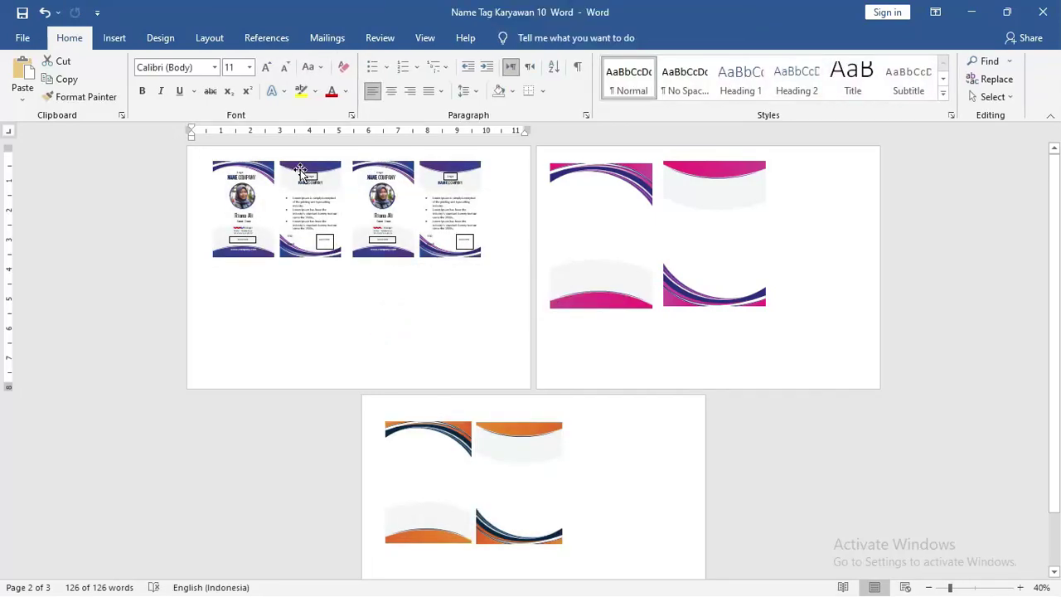
click(300, 168)
shift+click(406, 163)
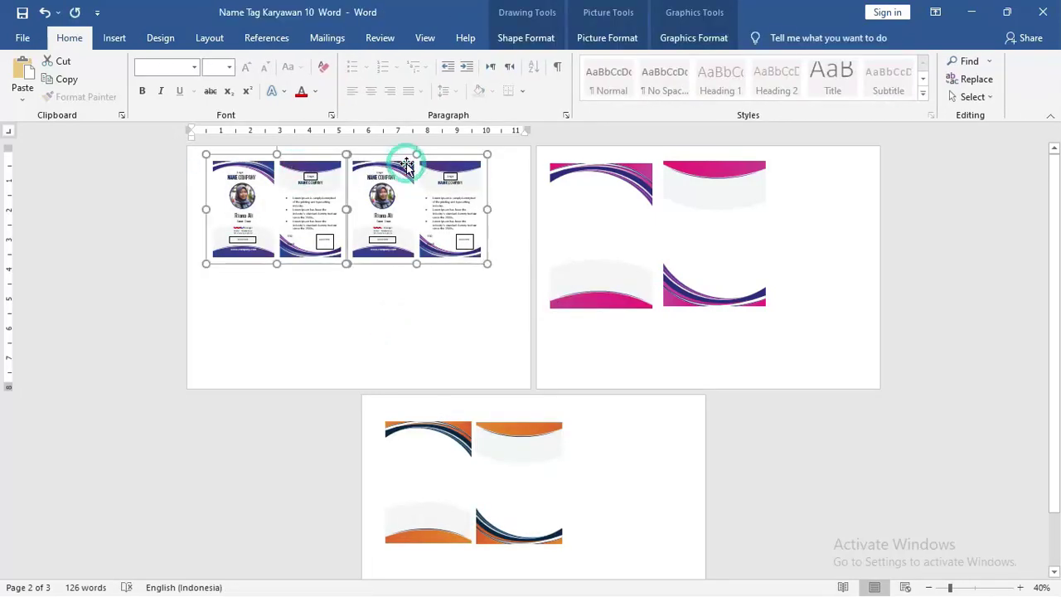
click(417, 299)
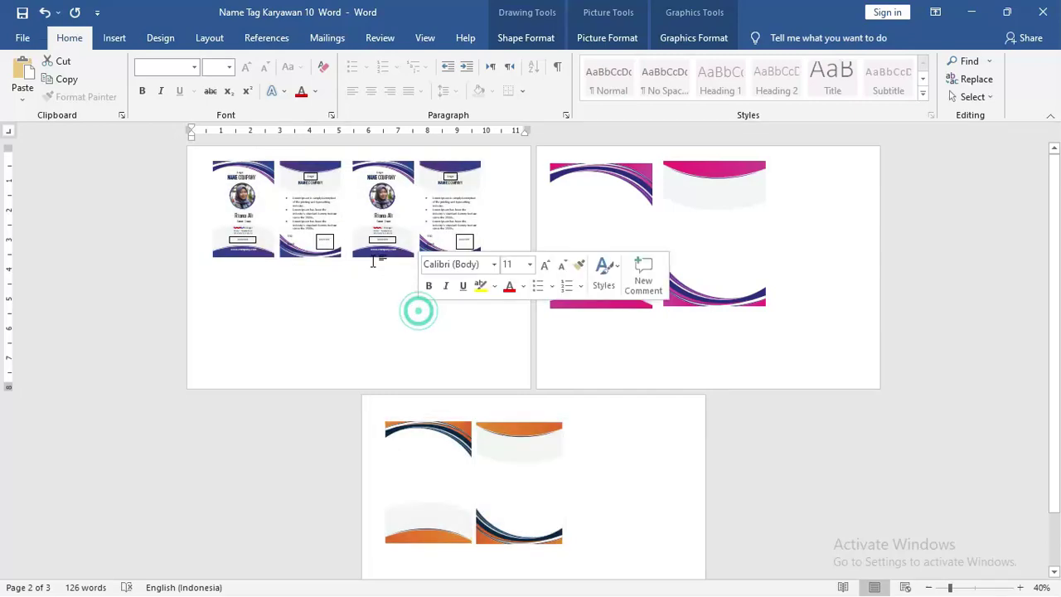
click(303, 169)
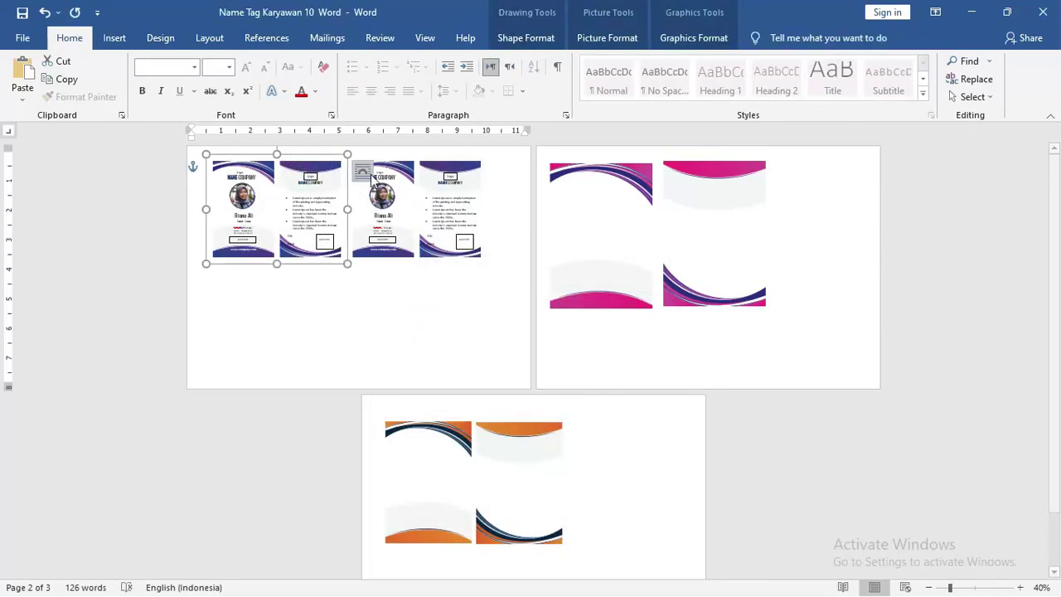
shift+click(393, 172)
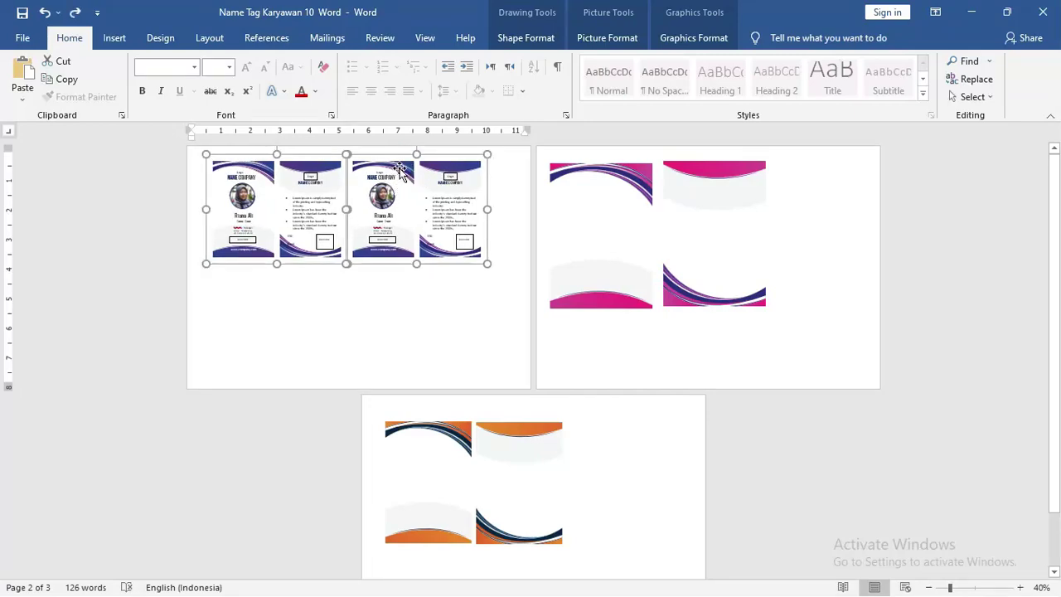
ctrl+drag(403, 174, 403, 272)
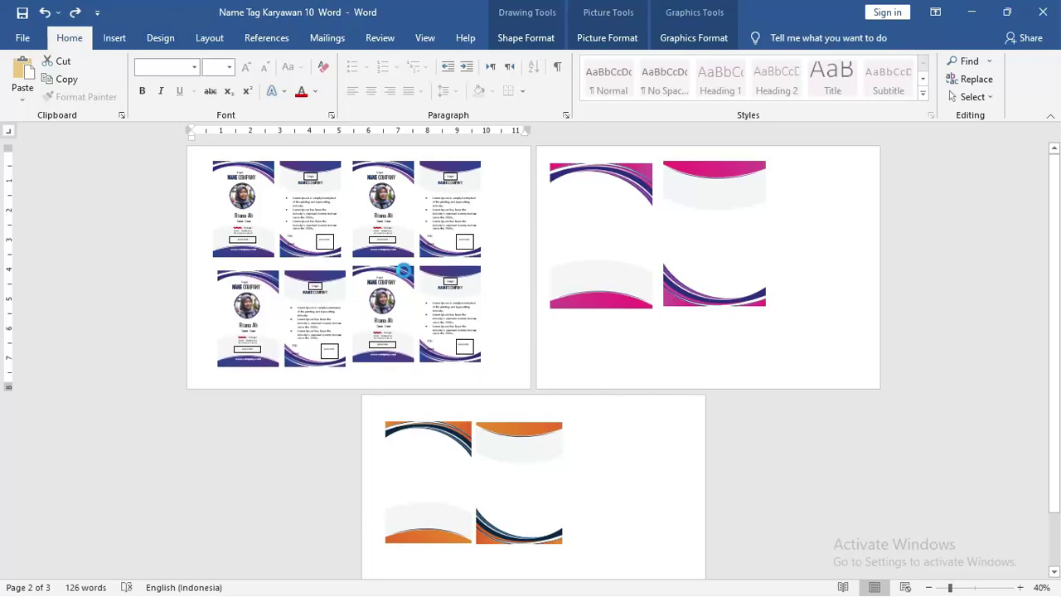
Step: Nudge the bottom-left copy into line with the grid
click(385, 389)
click(307, 297)
drag(295, 263, 290, 258)
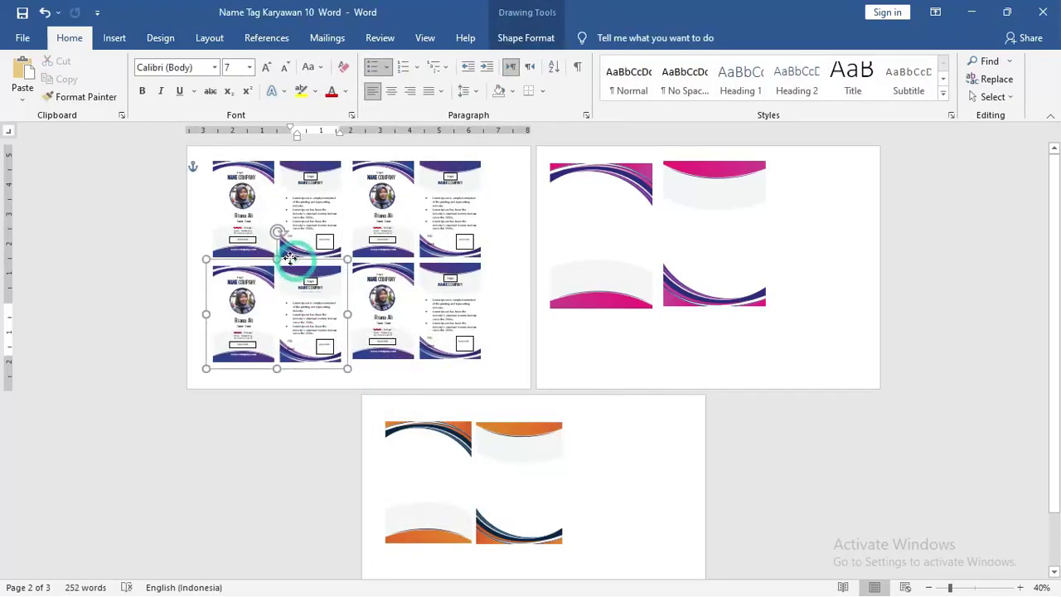
shift+click(481, 343)
click(407, 313)
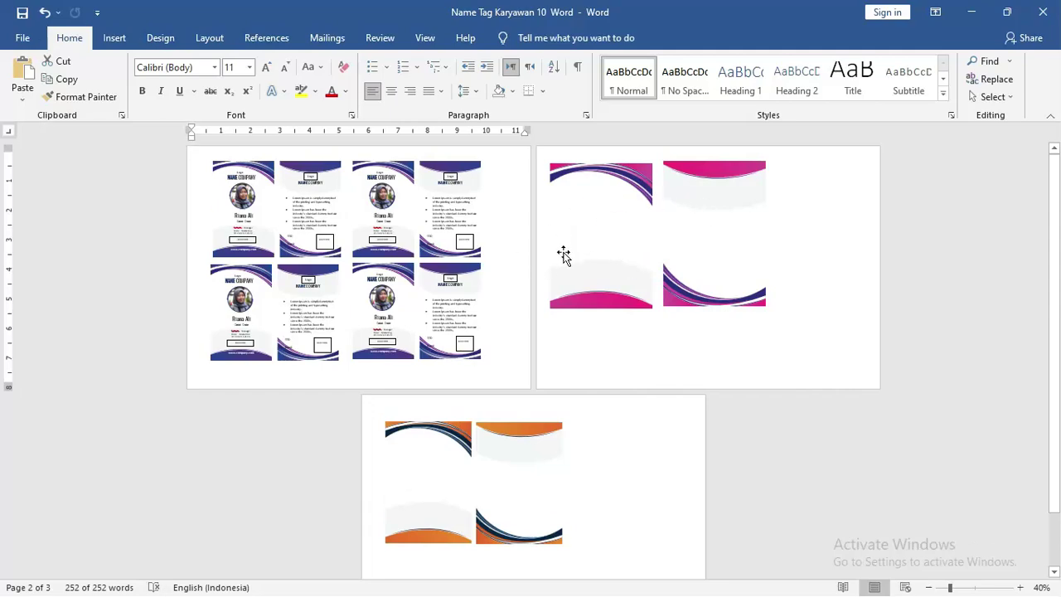
Step: Move one name-tag pair group onto the pink wave template page
click(466, 311)
ctrl+scroll(476, 323, up, 2)
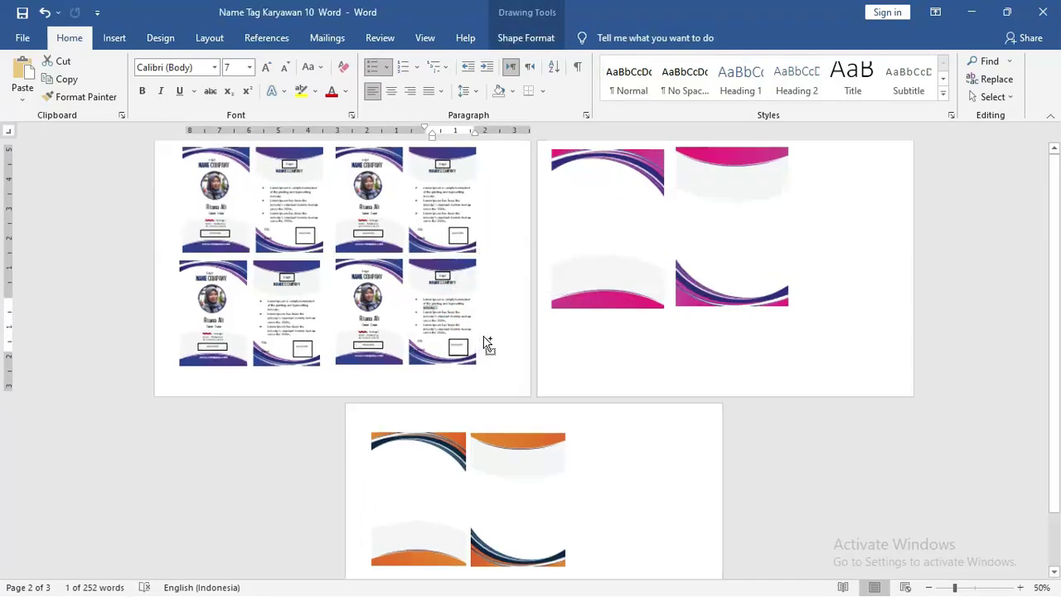
scroll(484, 336, up, 2)
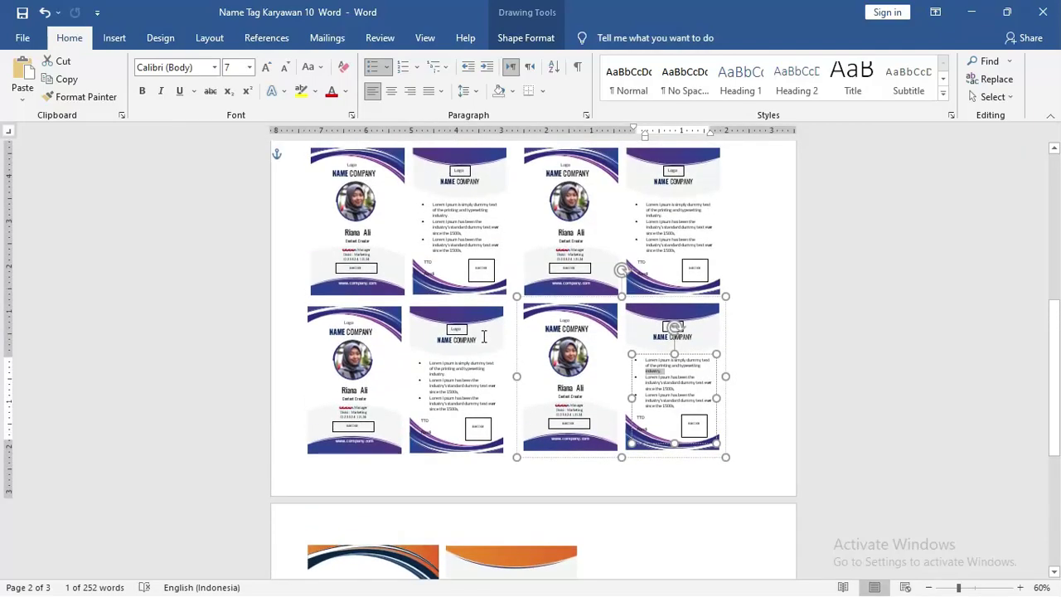
ctrl+scroll(483, 338, down, 2)
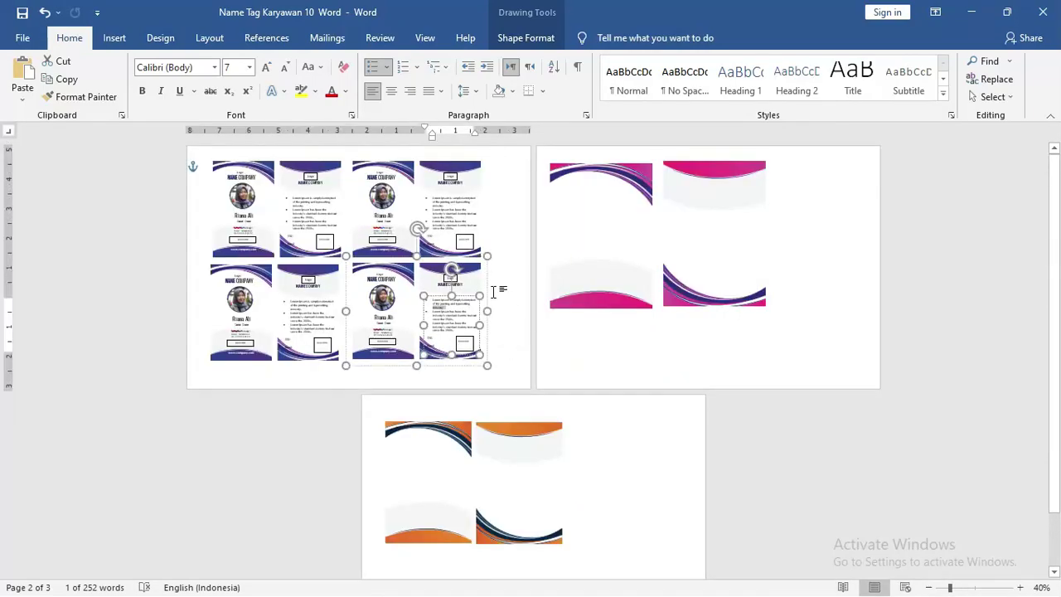
click(488, 276)
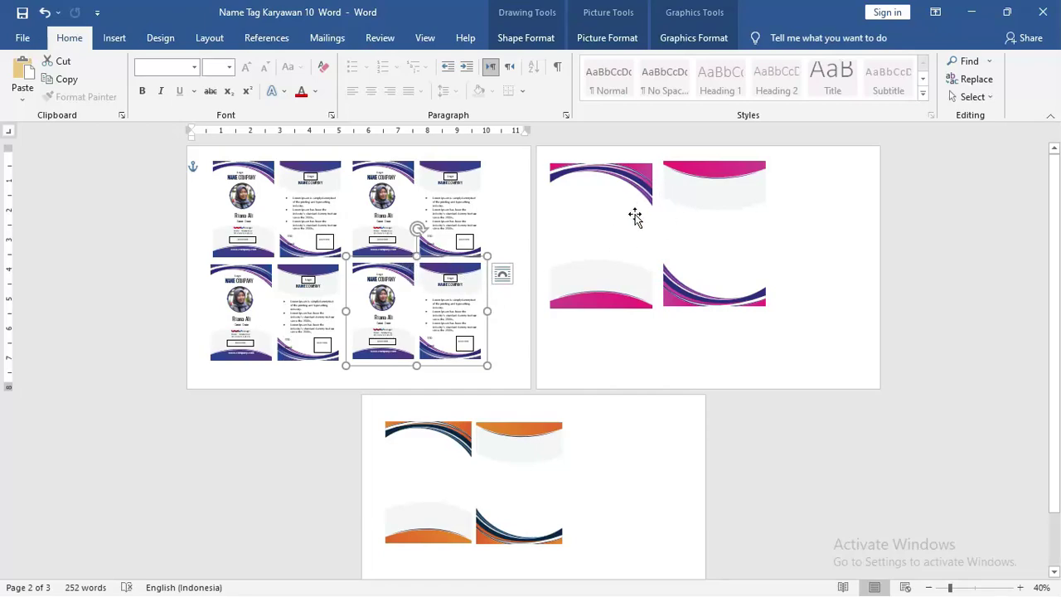
mouse_move(440, 258)
mouse_down()
mouse_move(769, 198)
mouse_move(771, 207)
mouse_up()
Step: Ungroup the moved name-tag pair into its separate pieces
scroll(779, 249, up, 3)
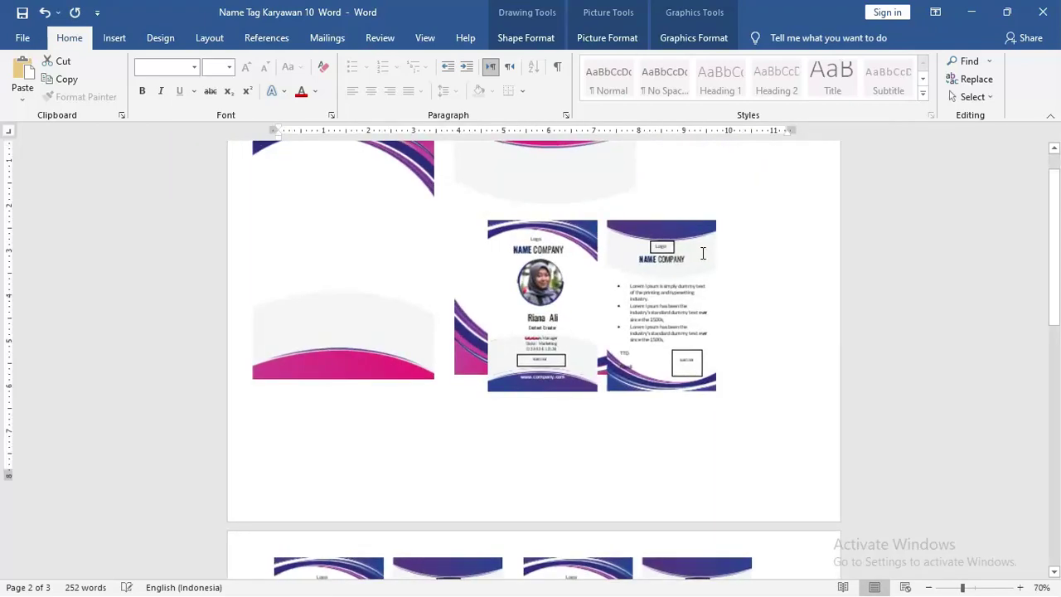
click(681, 222)
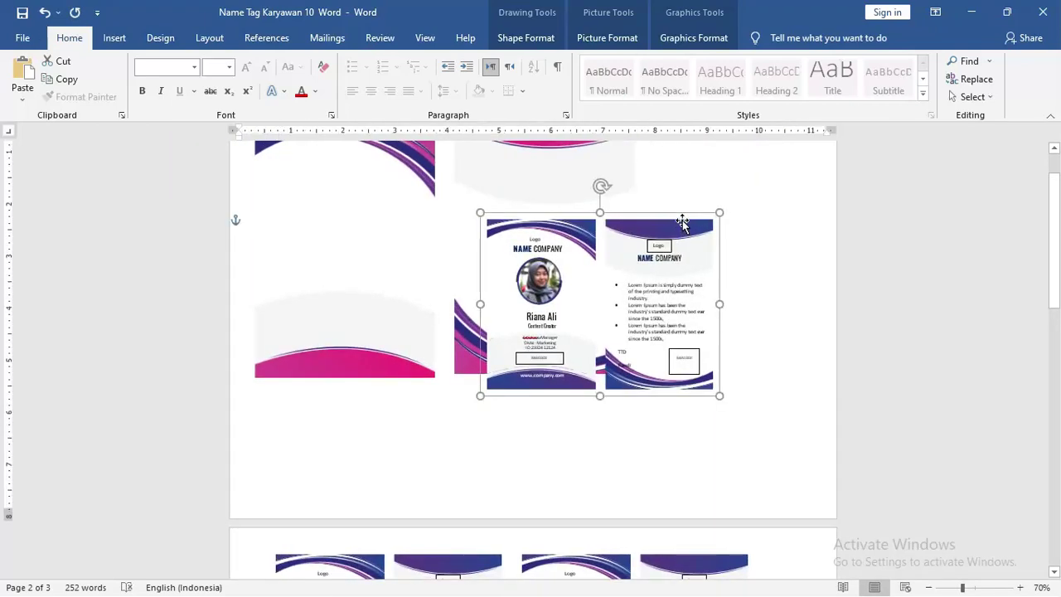
right_click(682, 224)
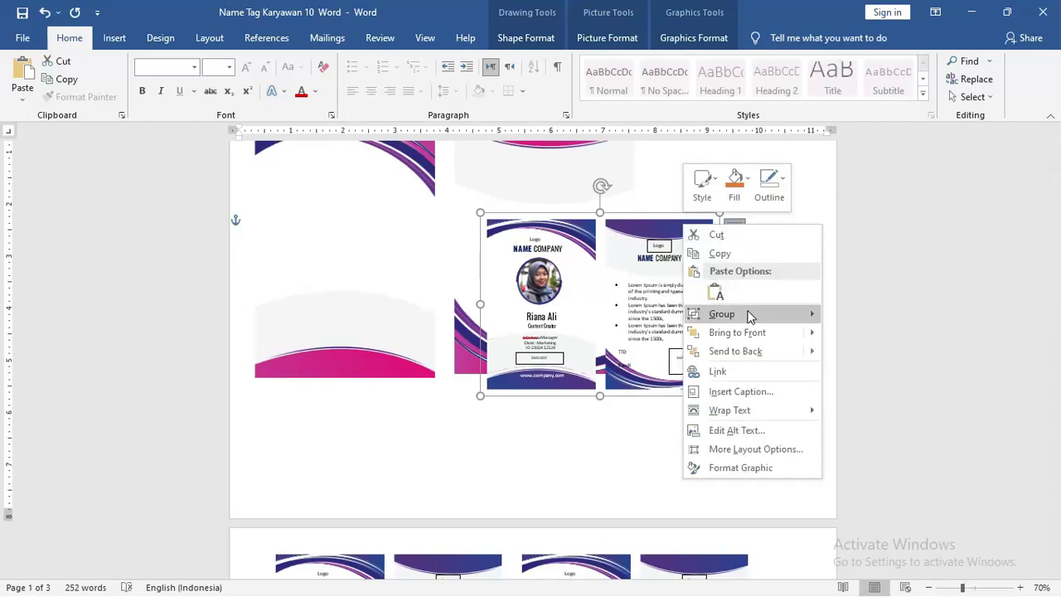
mouse_move(748, 315)
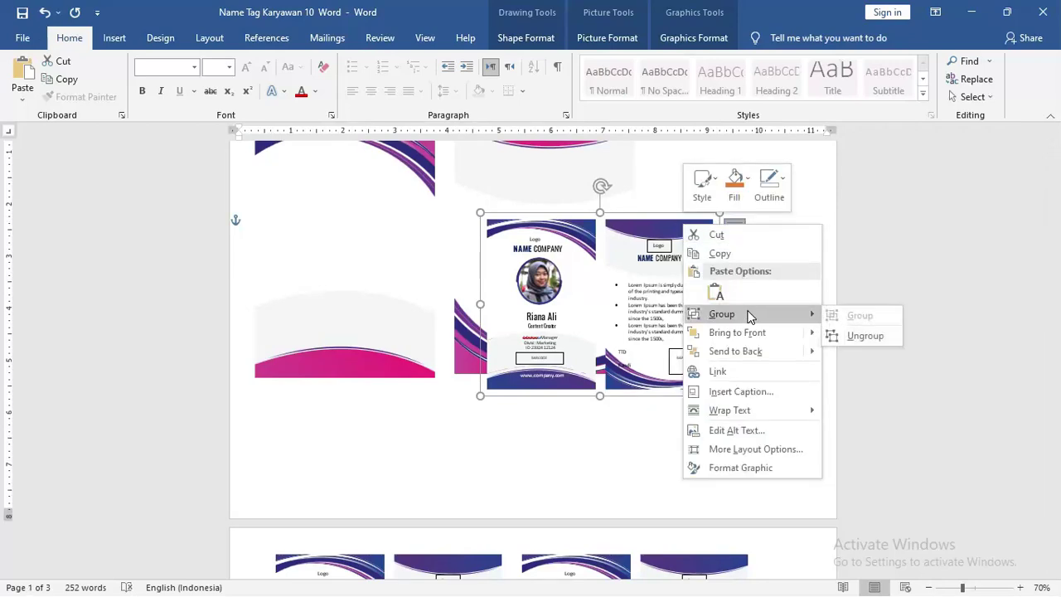
click(883, 336)
double_click(764, 223)
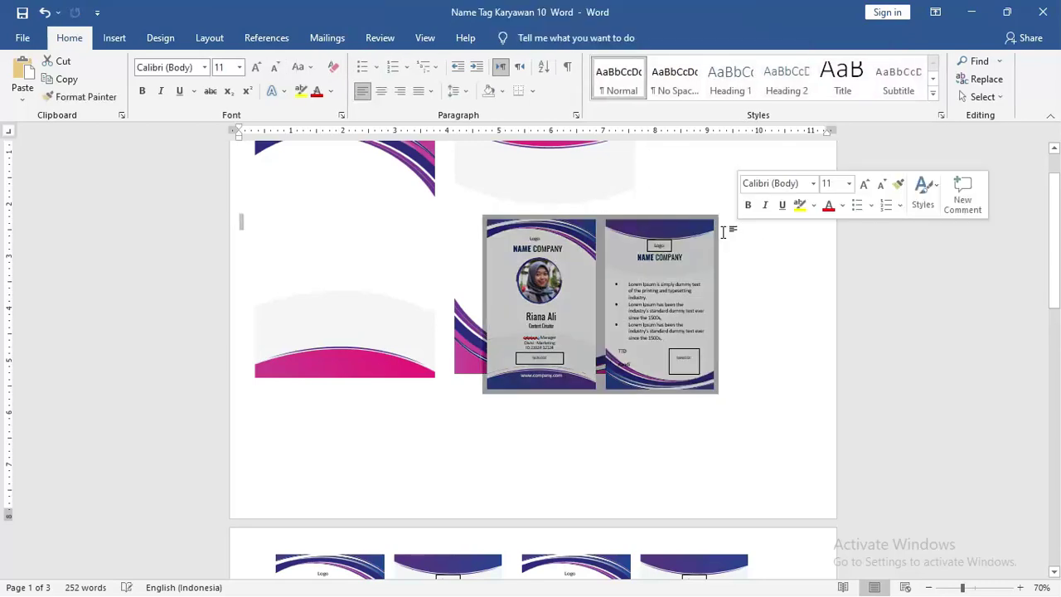
Step: Delete the purple backgrounds of the back and front cards
click(761, 261)
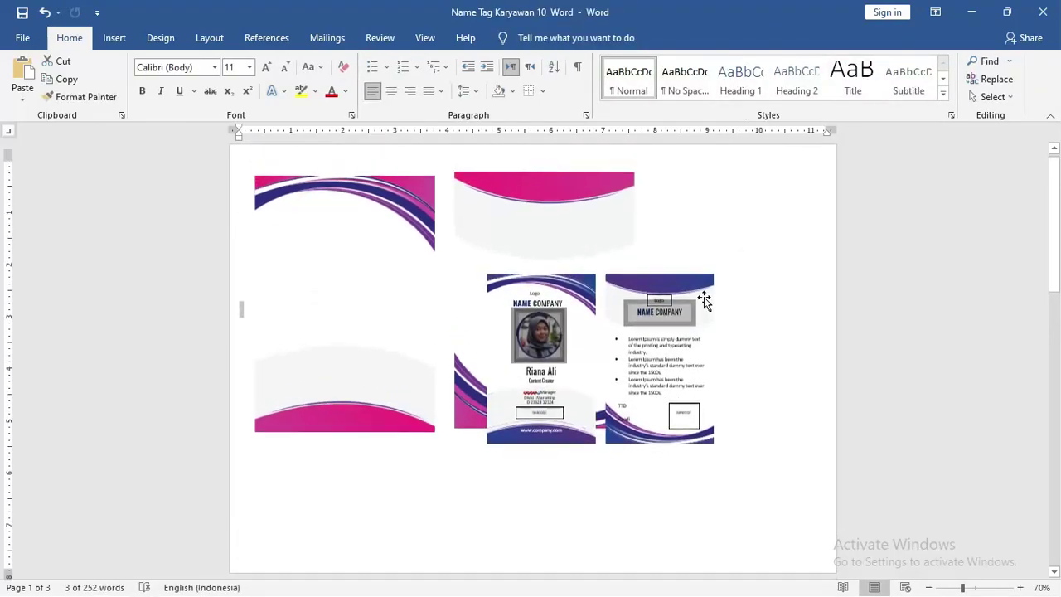
click(687, 284)
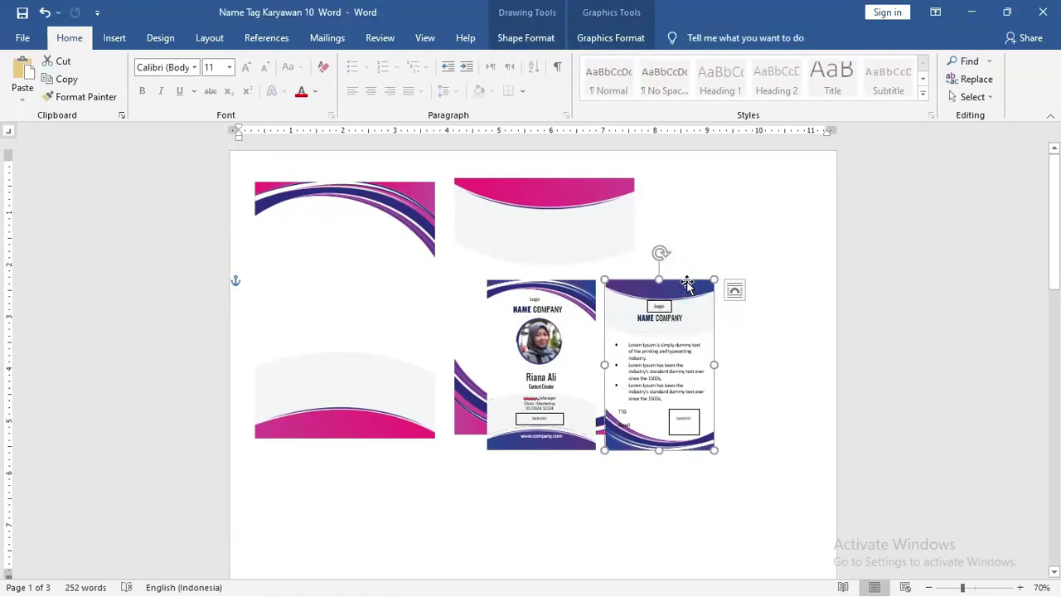
key(Delete)
click(582, 284)
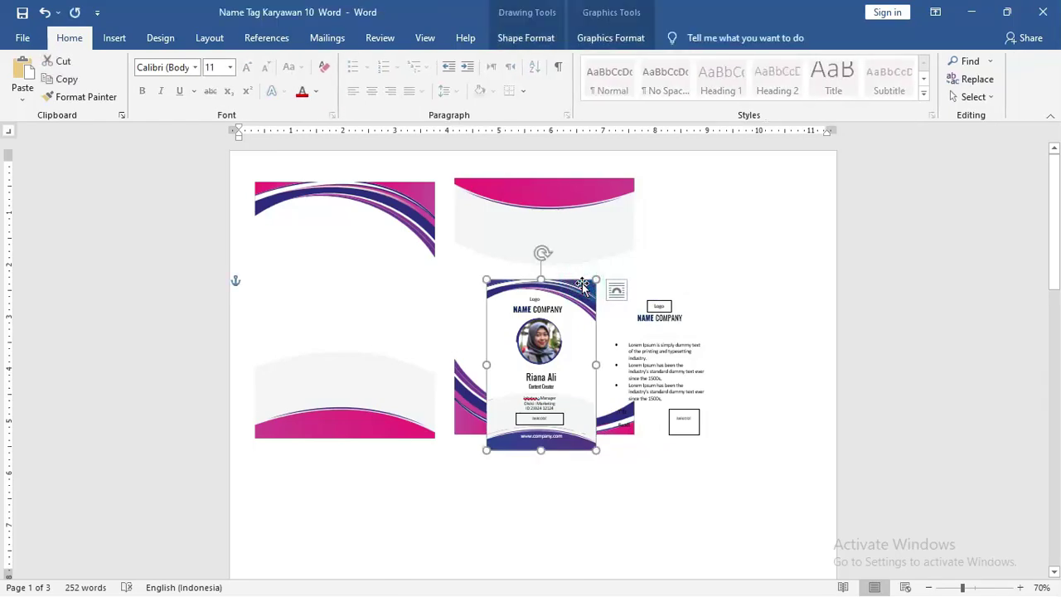
key(Delete)
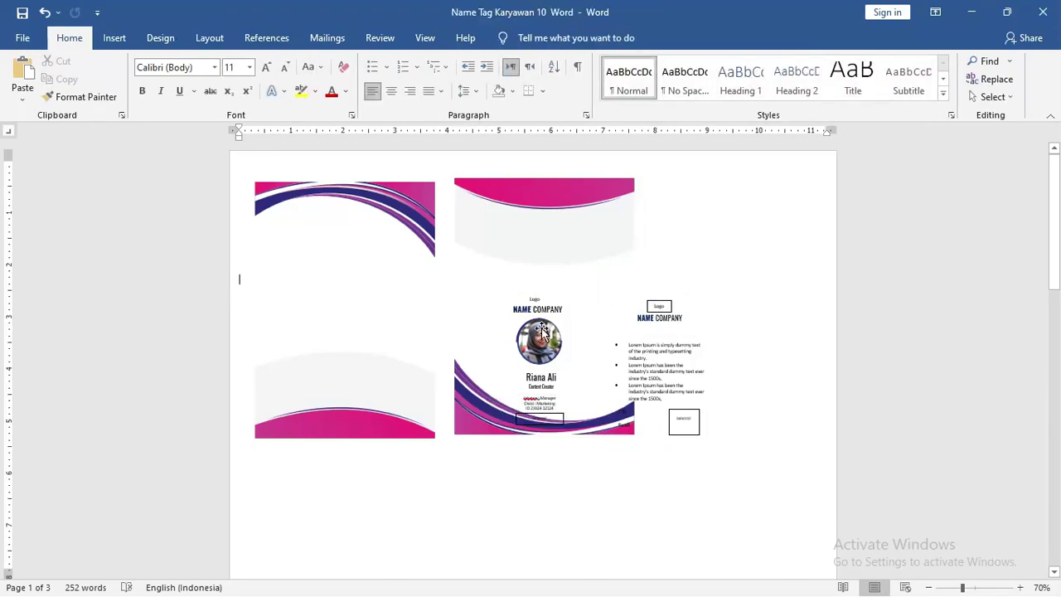
Step: Undo the accidental portrait move, returning it to the ring, and open the Select options
drag(541, 330, 486, 344)
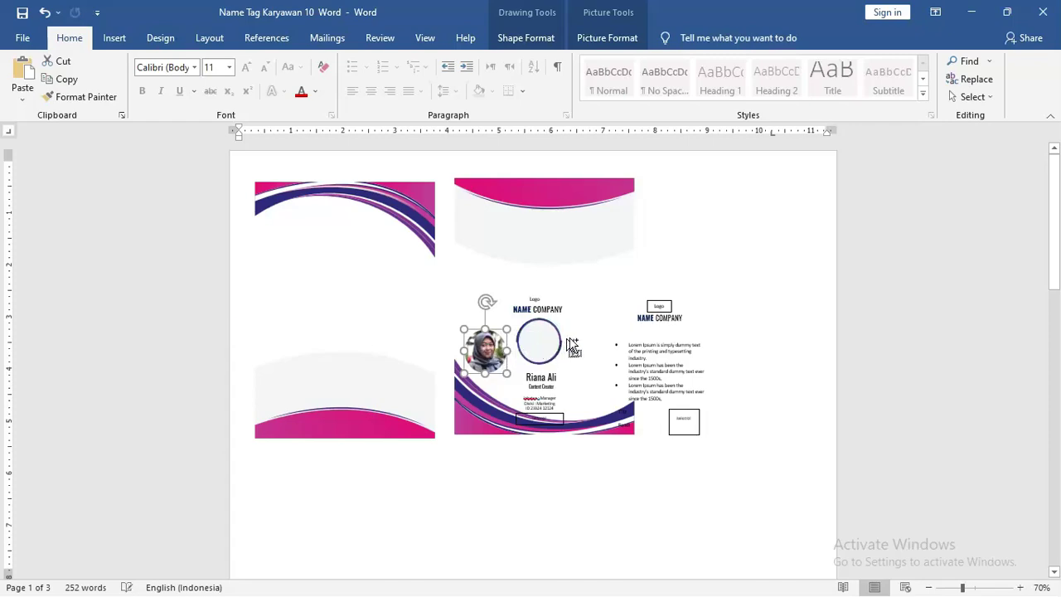
key(ctrl+z)
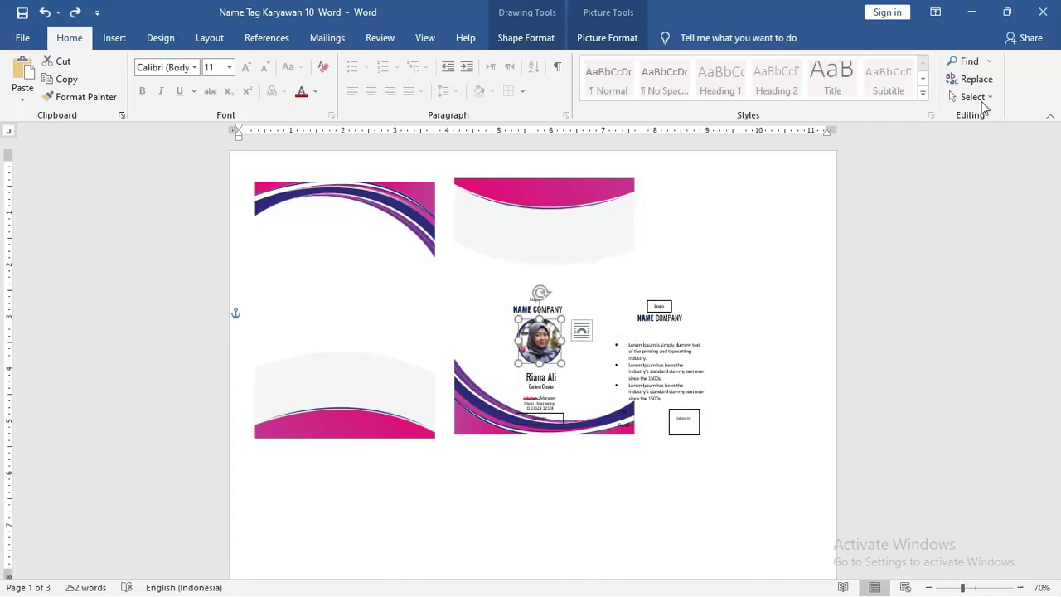
click(974, 96)
Step: Marquee-select all card objects and move them onto the left pink card
click(943, 135)
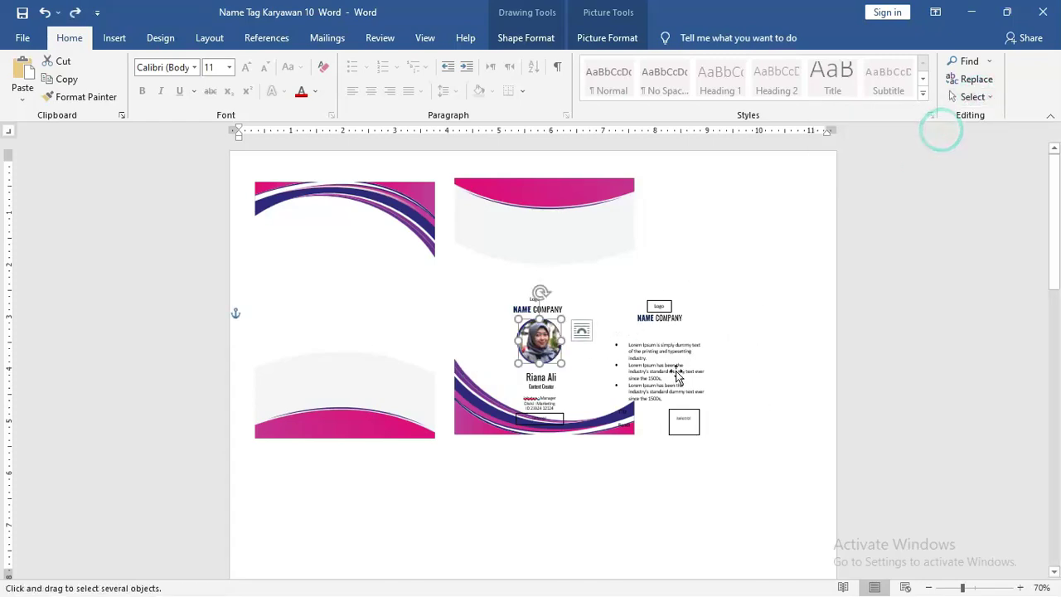
drag(753, 464, 459, 268)
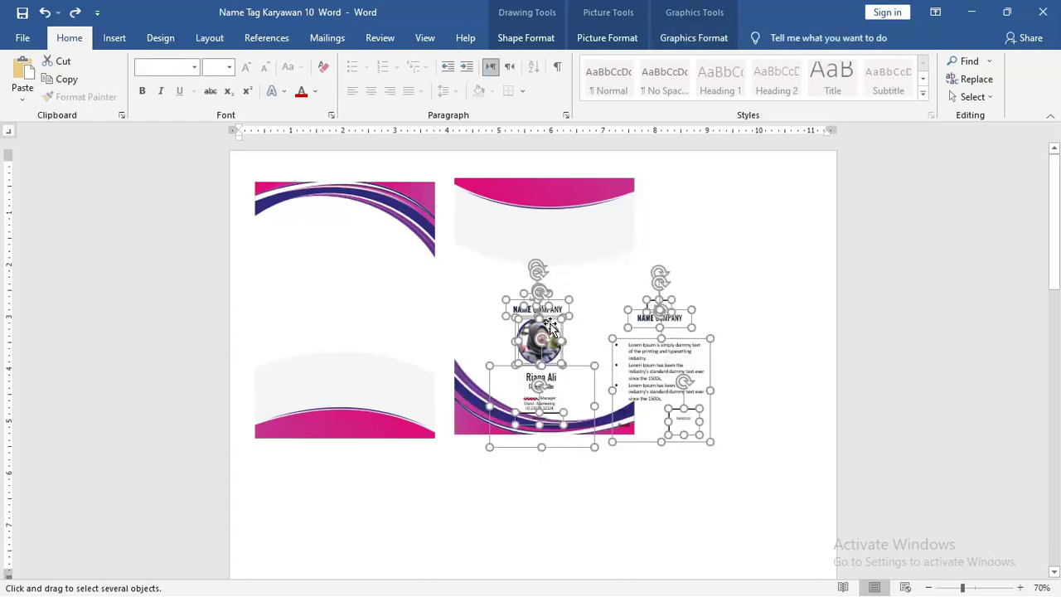
drag(550, 326, 340, 272)
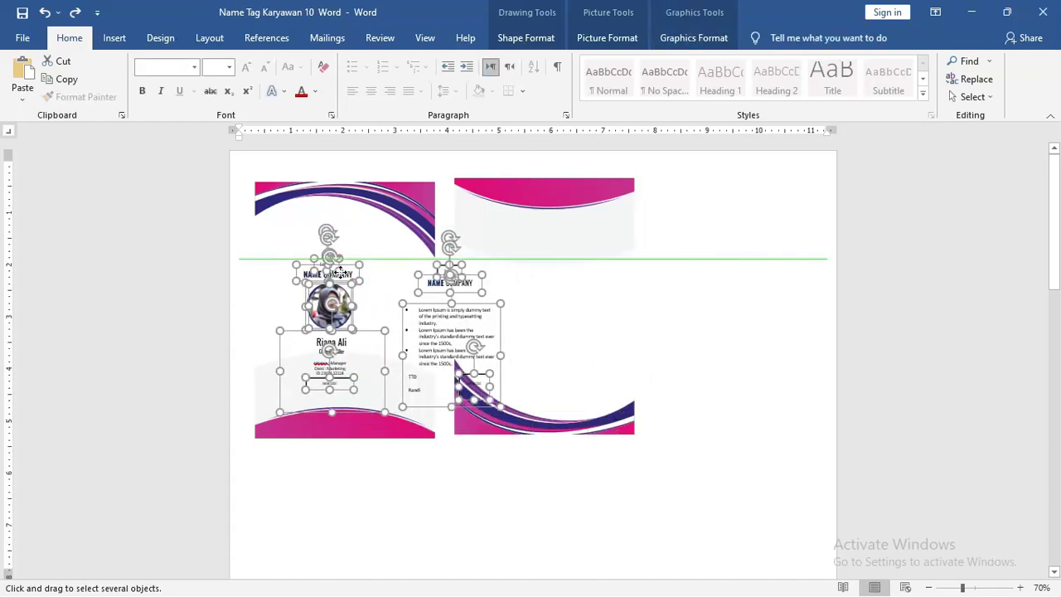
drag(340, 271, 342, 240)
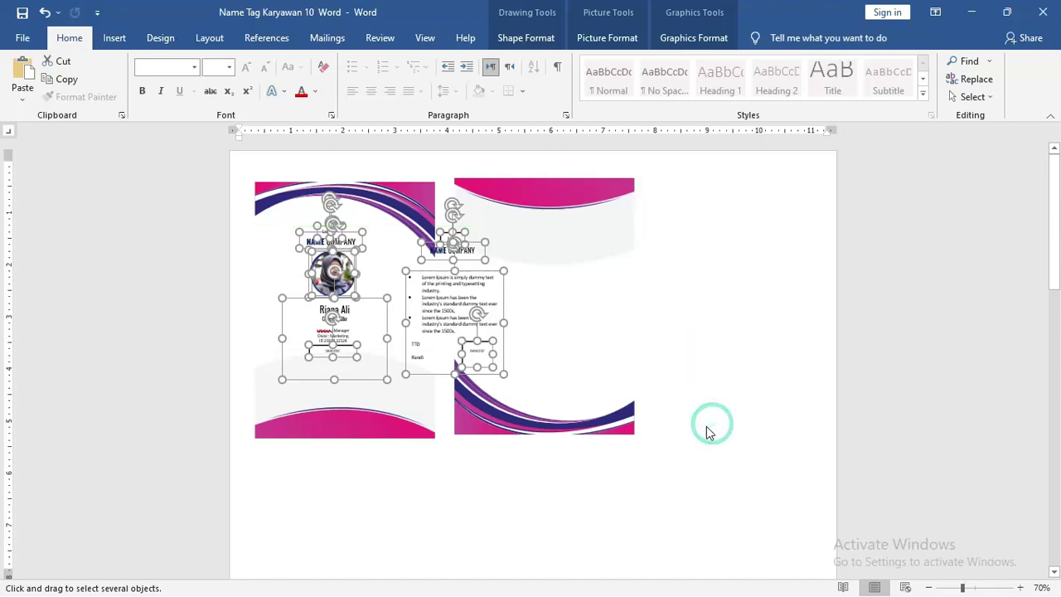
Step: Move the back-side text objects onto the right pink card
drag(706, 426, 393, 203)
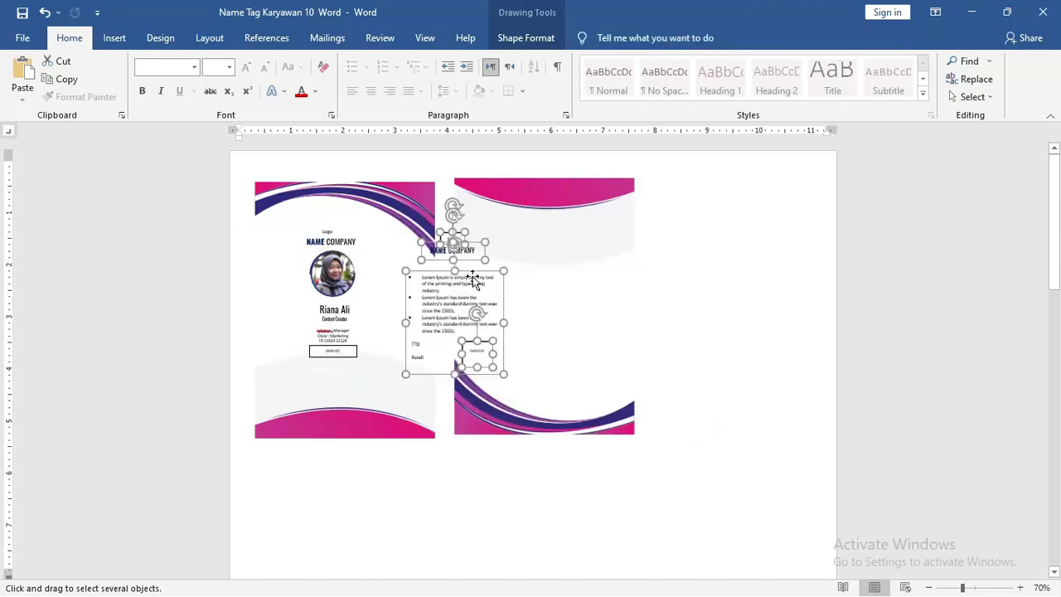
drag(475, 272, 566, 285)
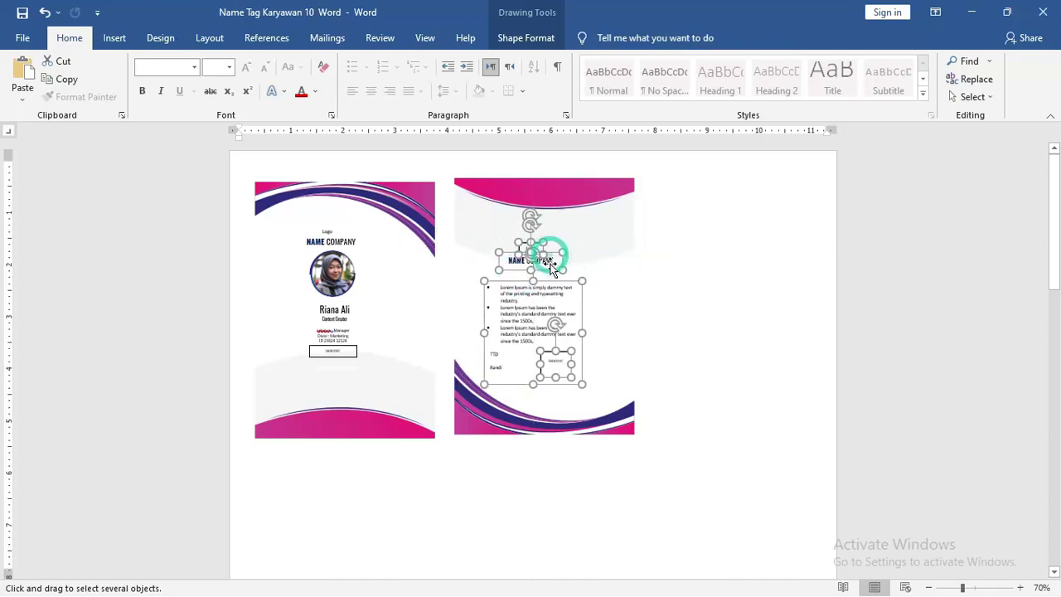
click(627, 277)
click(539, 244)
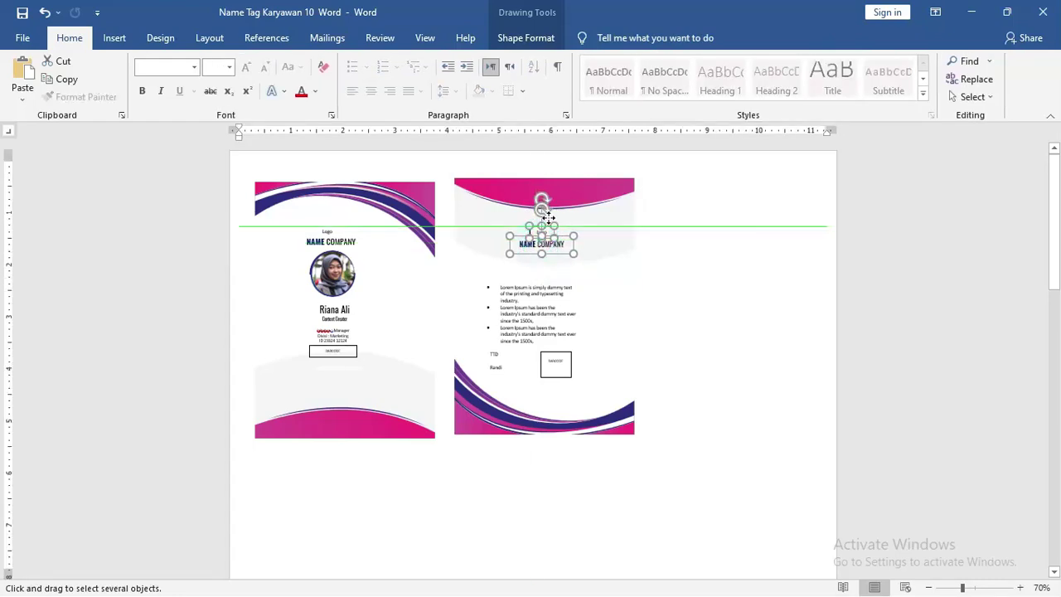
Step: Place NAME COMPANY just under the Logo and move the small box lower
drag(548, 226, 557, 211)
click(552, 308)
click(568, 363)
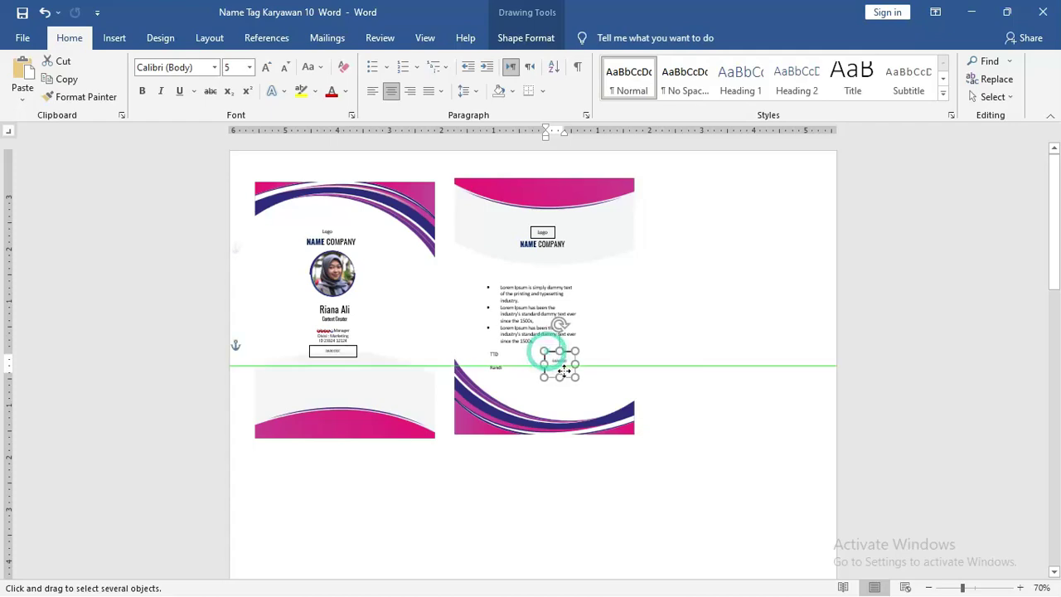
drag(547, 356, 582, 389)
Step: Enlarge the bullet text to 11 pt and widen and heighten its box
click(497, 367)
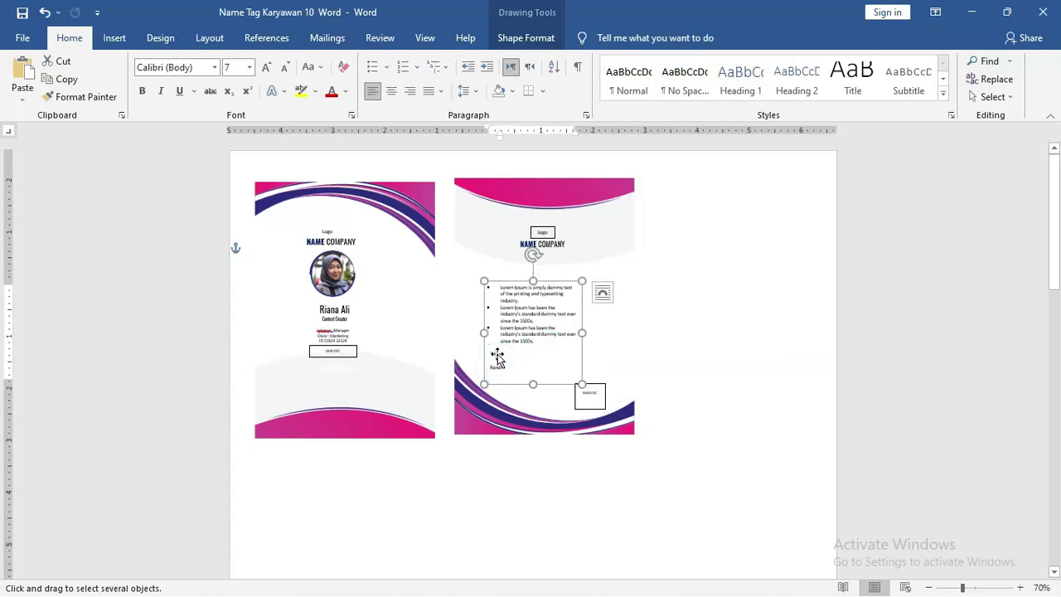
key(ctrl+a)
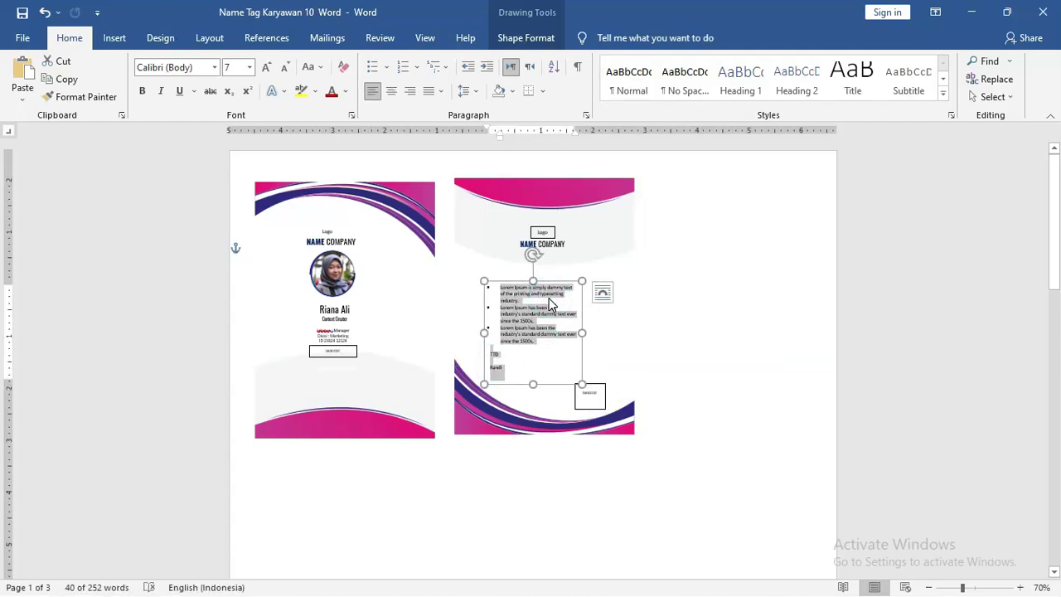
key(ctrl+bracketright)
key(ctrl+bracketright)
key(ctrl+bracketright)
key(ctrl+bracketright)
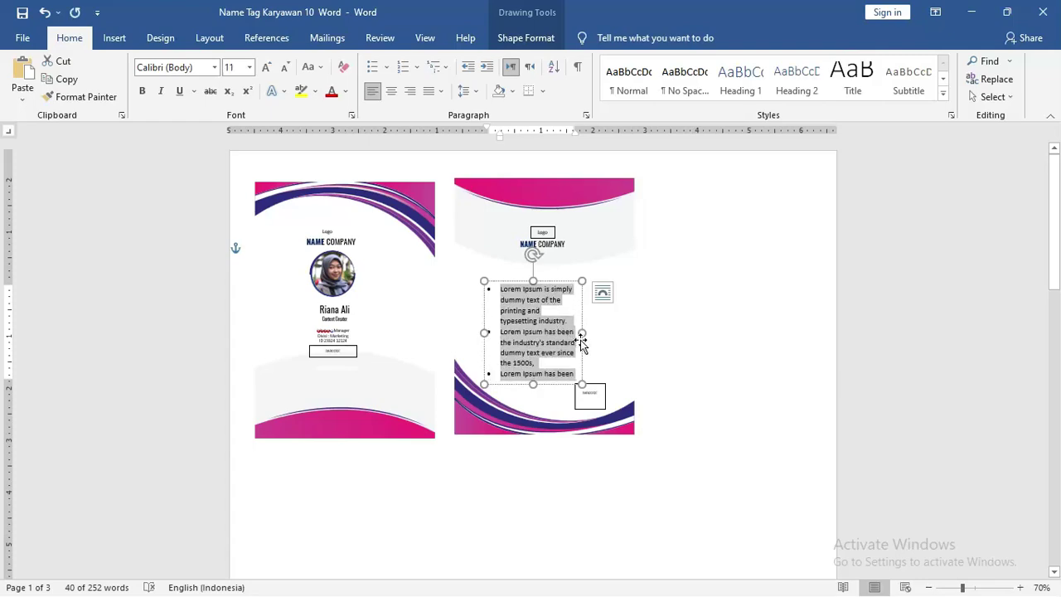
drag(596, 333, 616, 328)
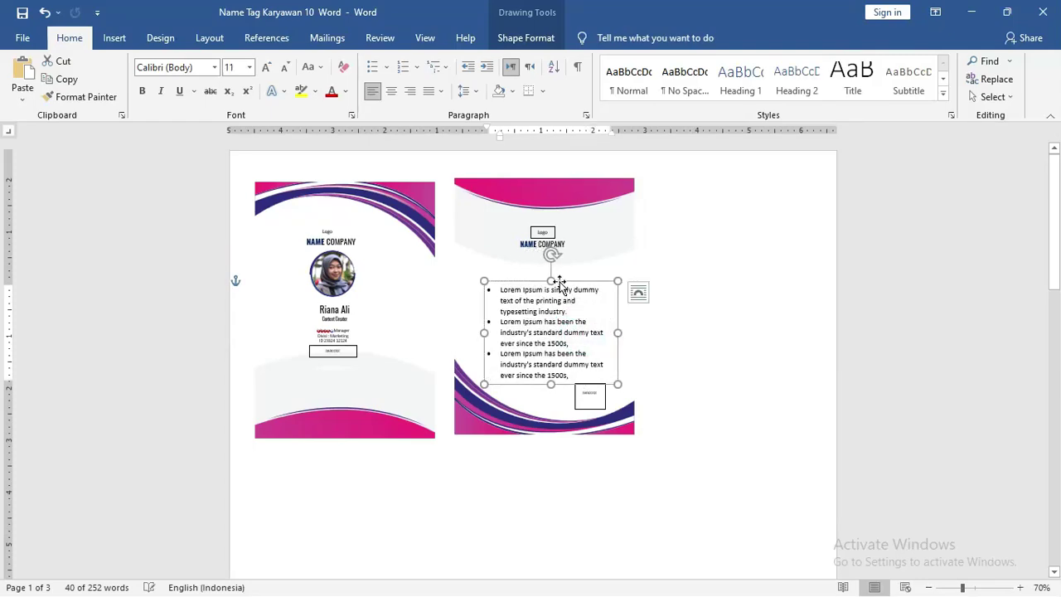
drag(559, 285, 553, 278)
drag(546, 379, 545, 415)
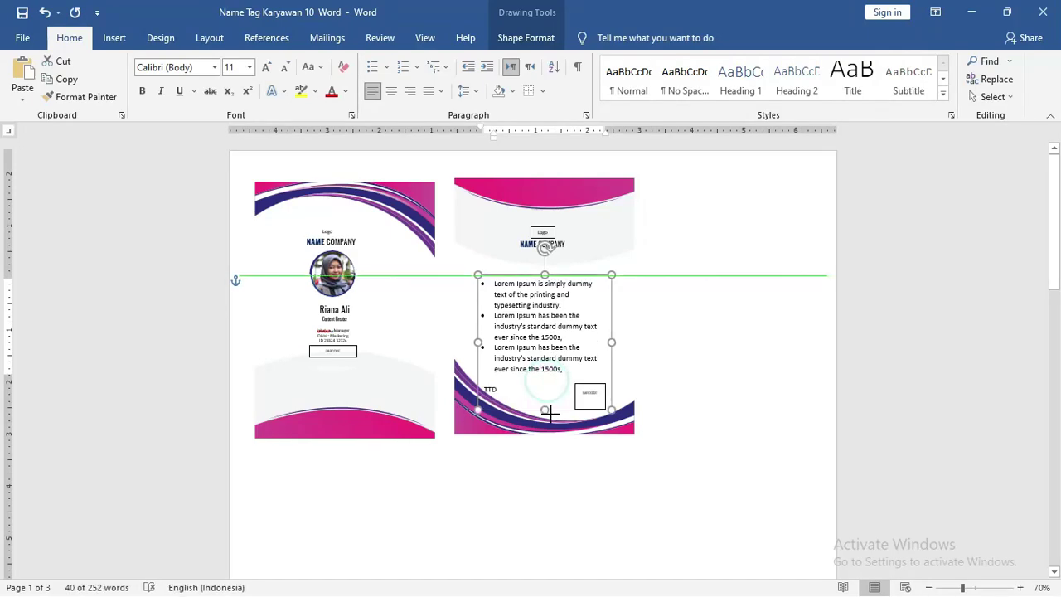
Step: Inspect the front card's photo and text boxes, ending on the Logo/NAME COMPANY box
click(331, 275)
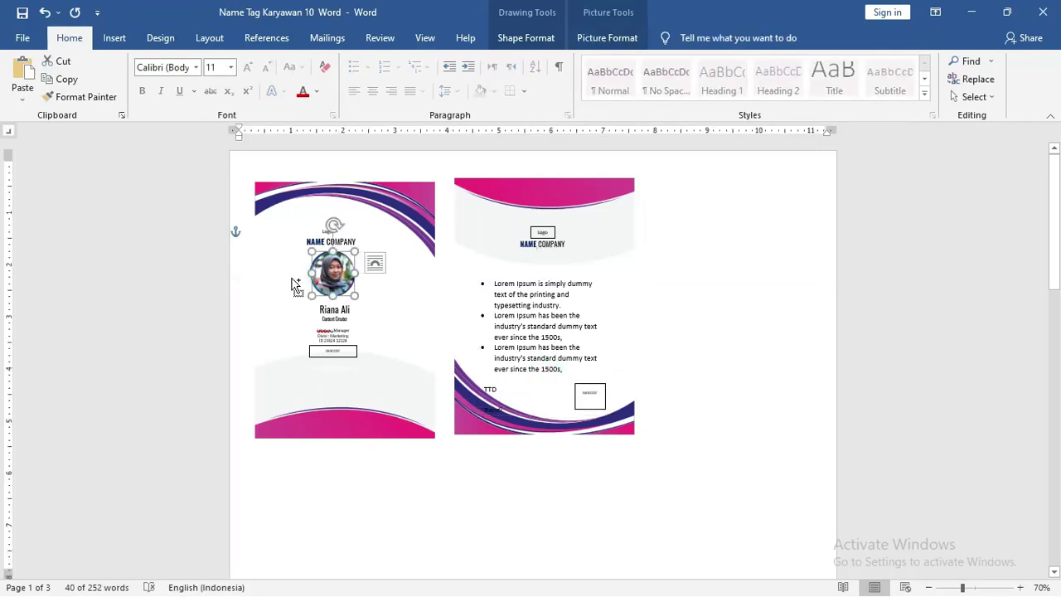
scroll(299, 282, up, 3)
click(273, 391)
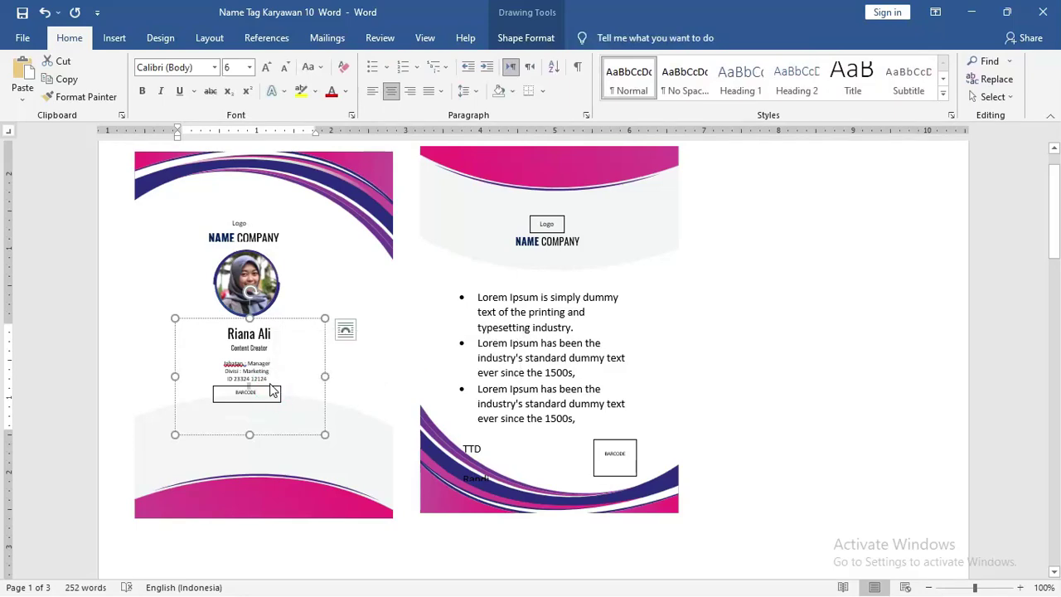
click(271, 389)
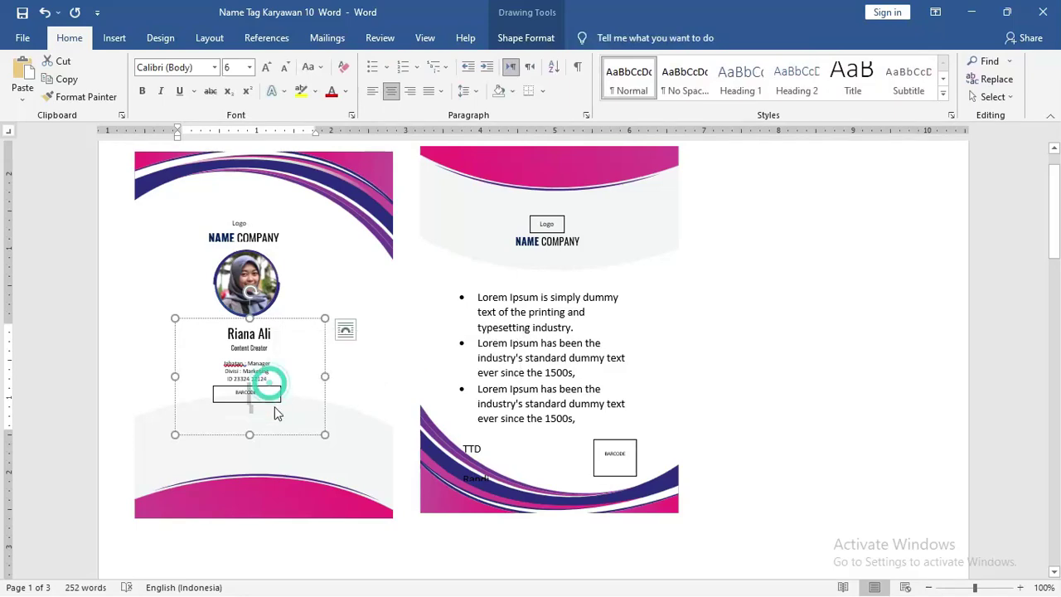
click(243, 287)
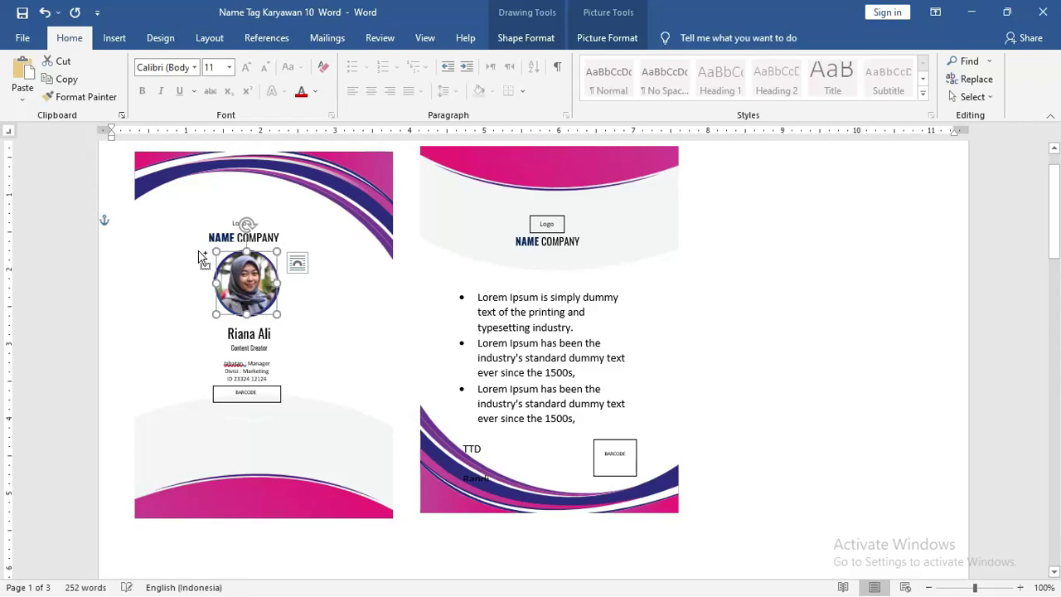
click(296, 262)
click(215, 228)
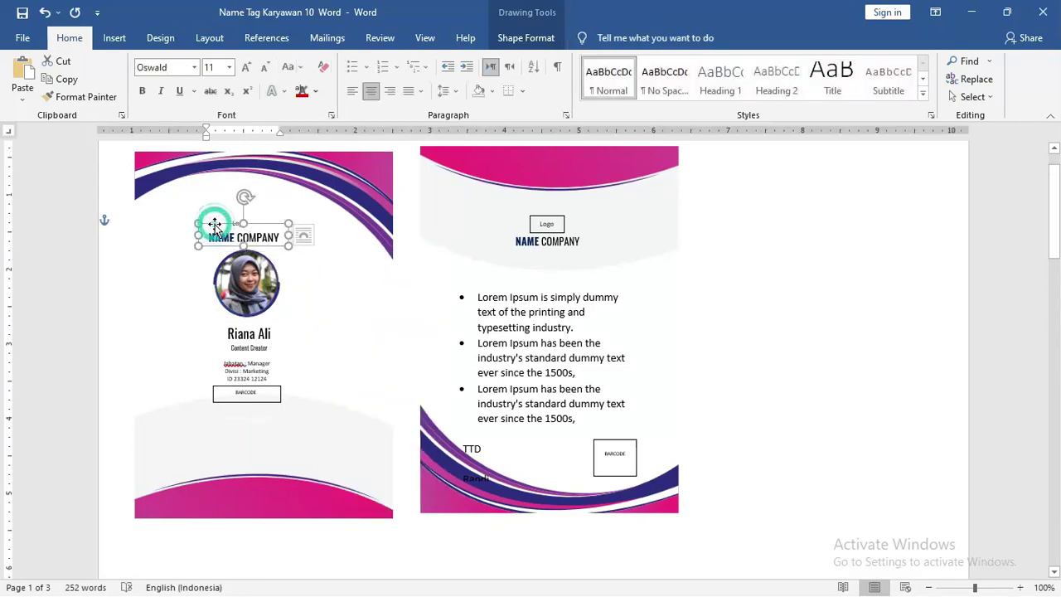
ctrl+scroll(217, 229, up, 5)
click(233, 220)
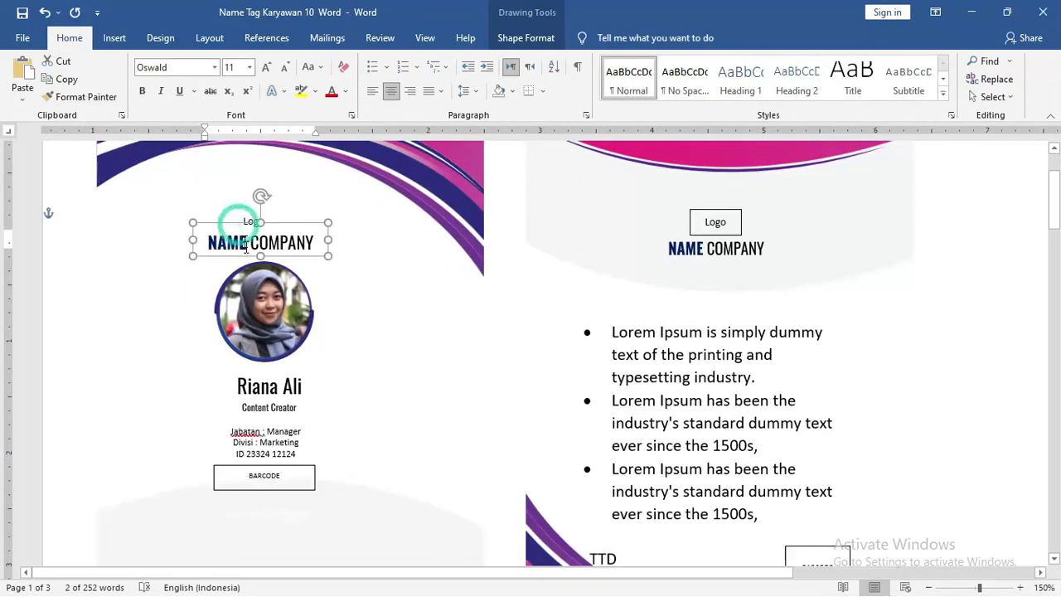
Step: Select the NAME COMPANY line and keep its font size at 11
click(248, 219)
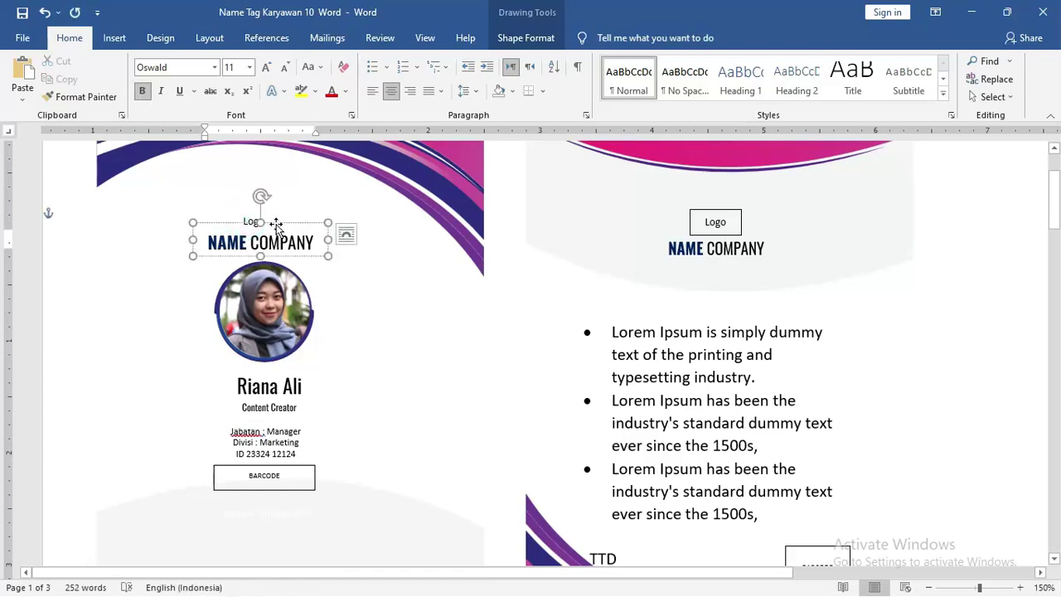
click(262, 218)
click(276, 241)
triple_click(276, 242)
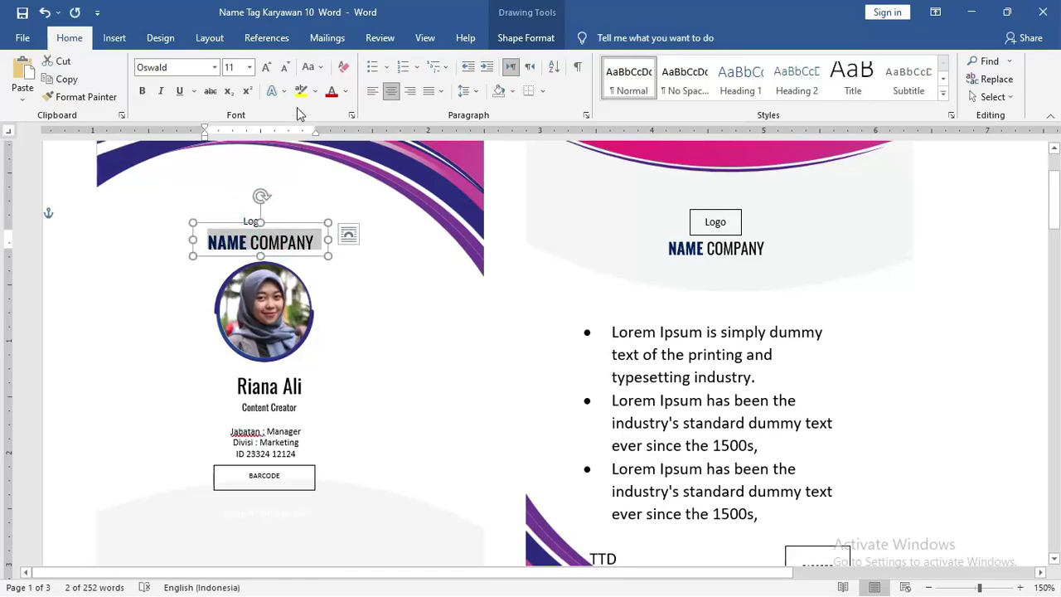
click(250, 68)
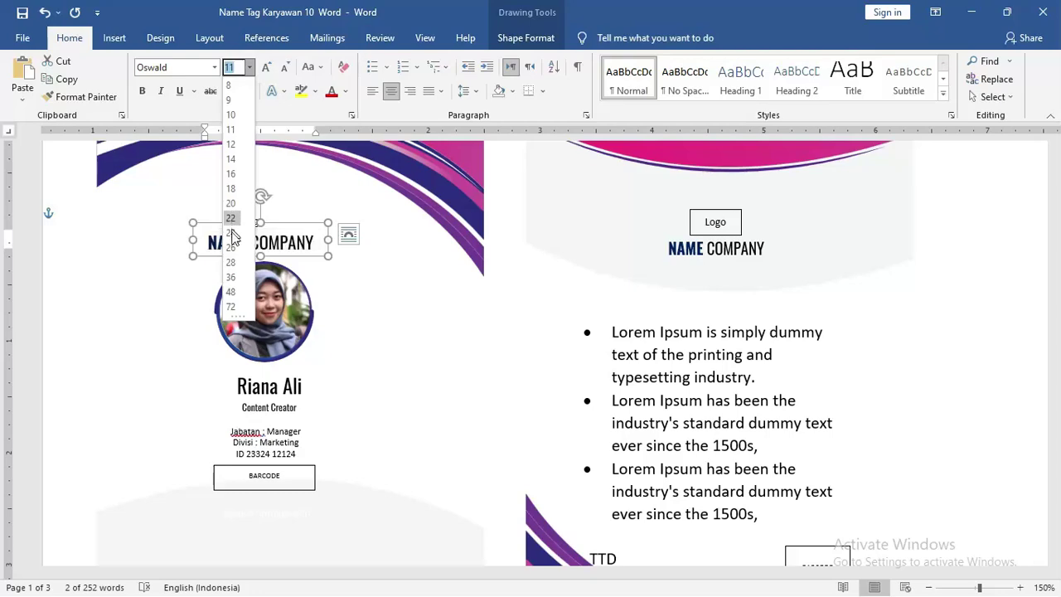
click(293, 106)
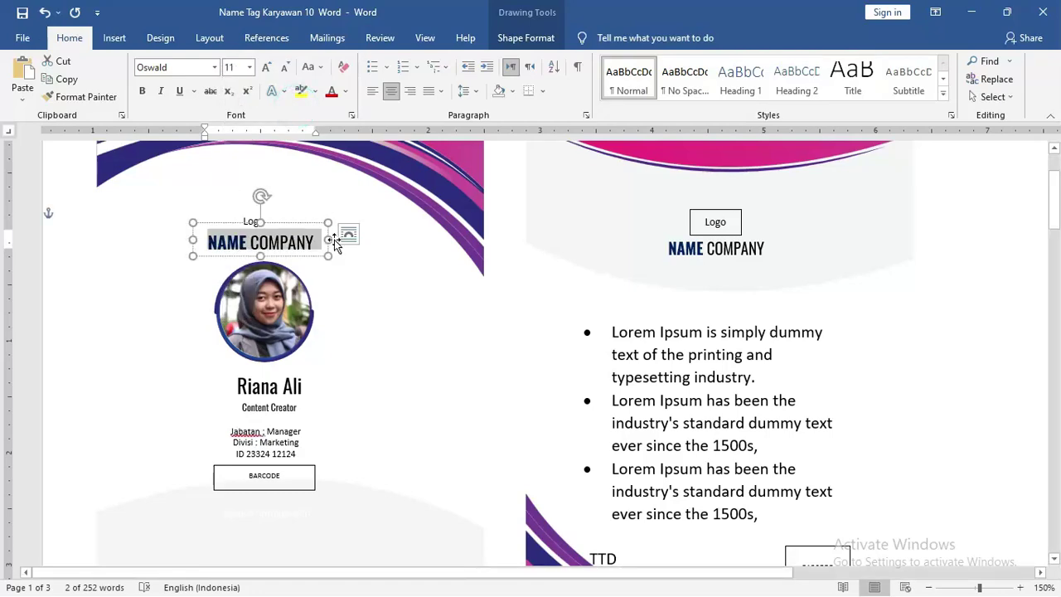
Step: Widen and heighten the NAME COMPANY box, raise Logo above it, and reposition NAME COMPANY
drag(328, 239, 386, 240)
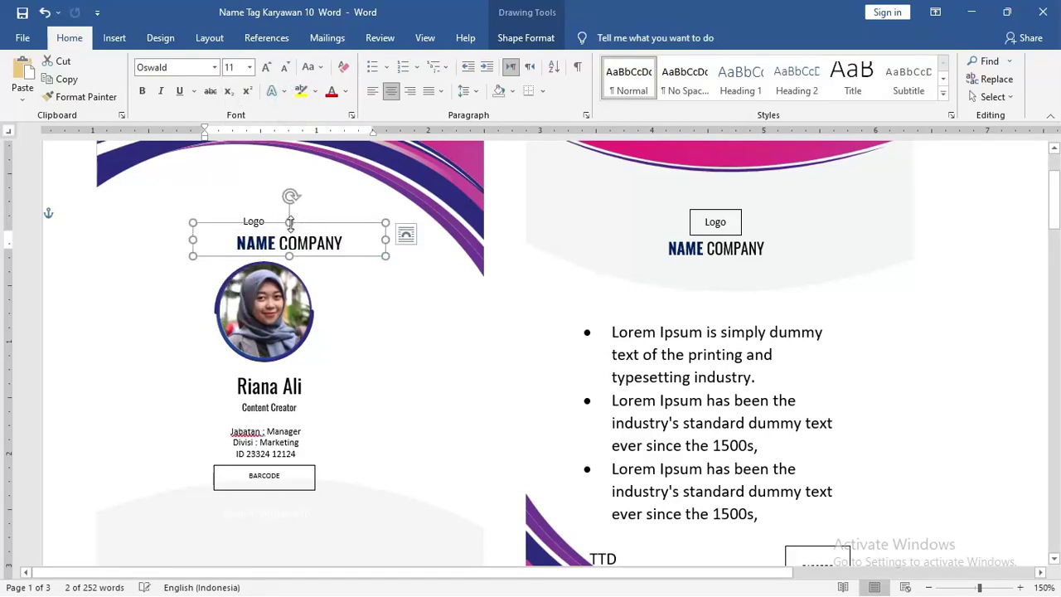
mouse_move(289, 222)
mouse_down()
mouse_move(289, 208)
mouse_move(266, 238)
mouse_up()
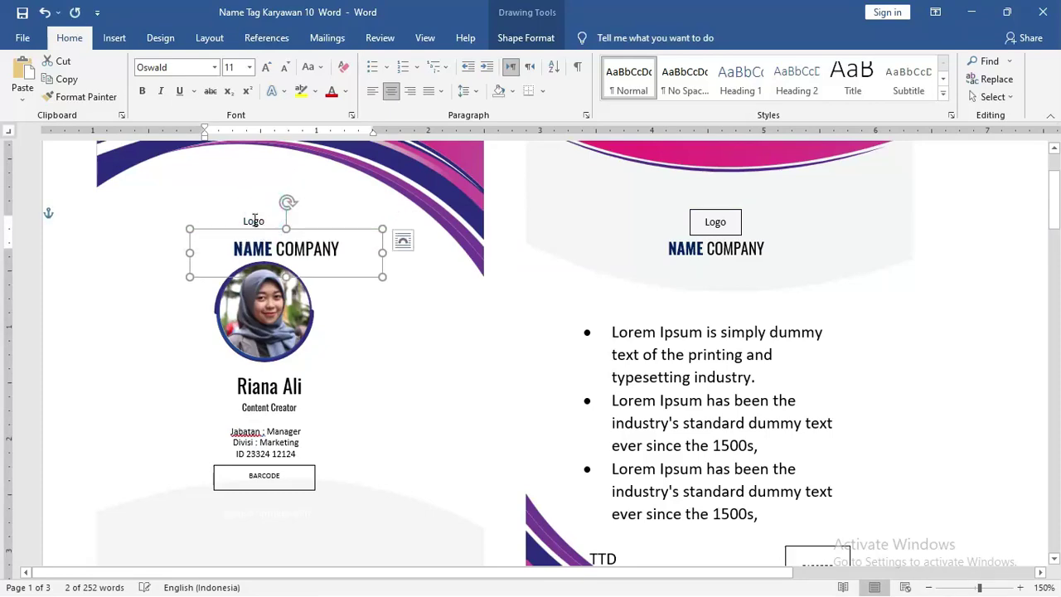
click(256, 218)
drag(263, 195, 275, 174)
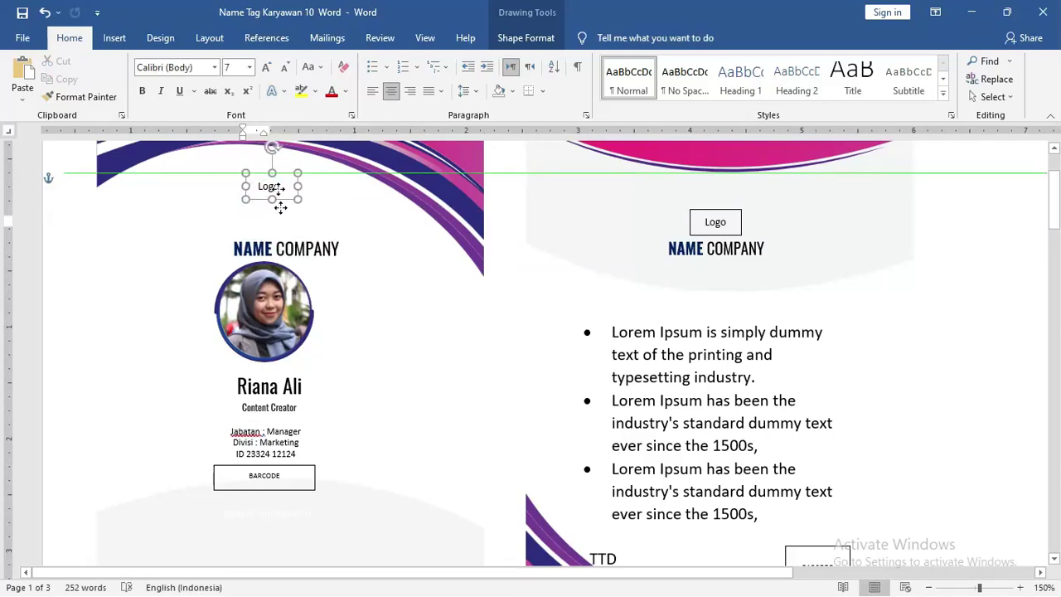
drag(300, 235, 274, 201)
click(278, 311)
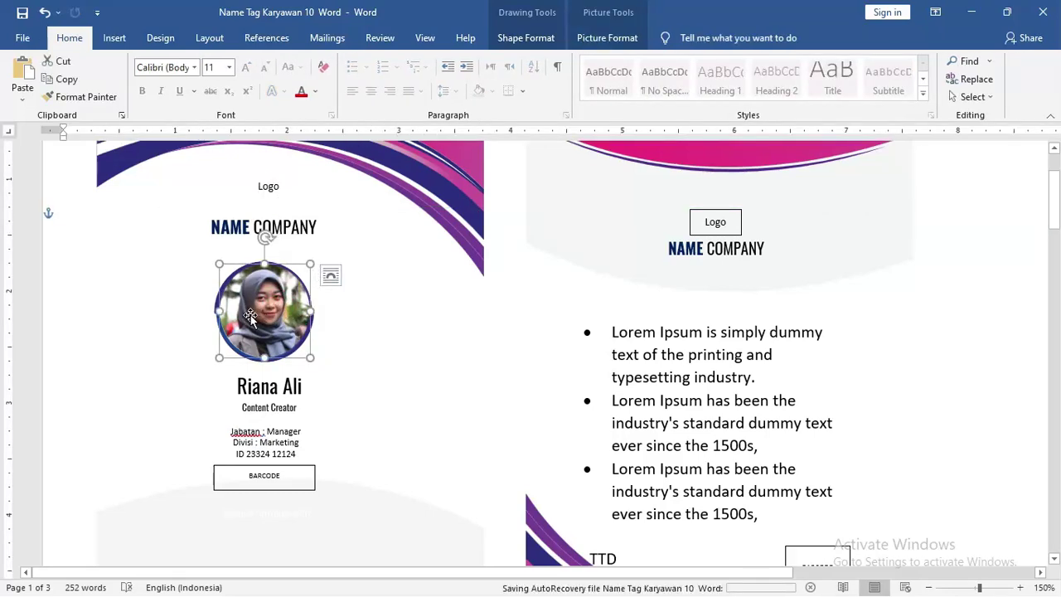
Step: Nudge the photo out of the ring frame and select the empty ring
scroll(250, 315, up, 1)
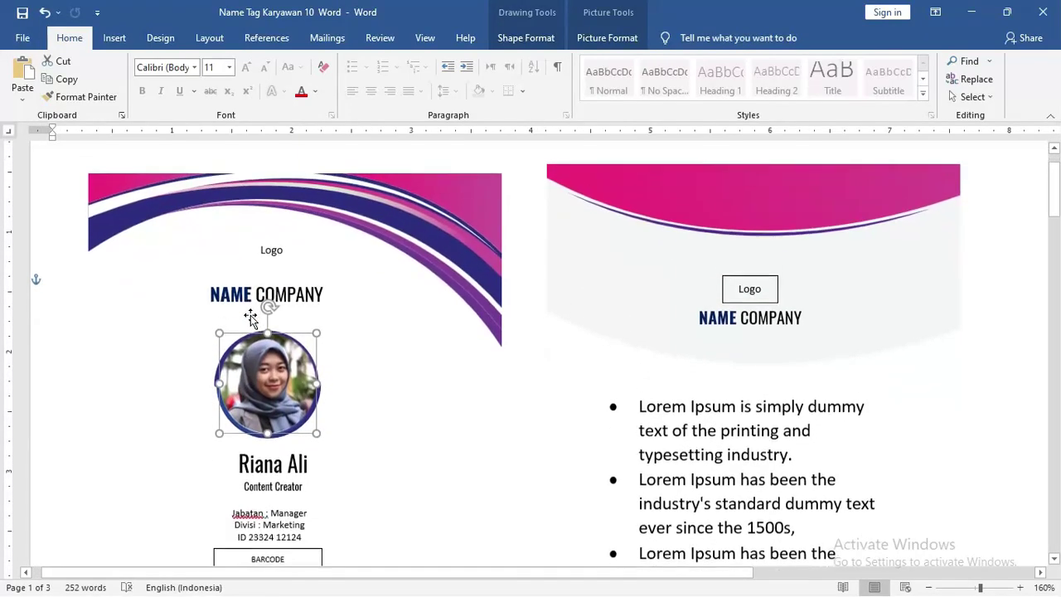
key(ctrl+r)
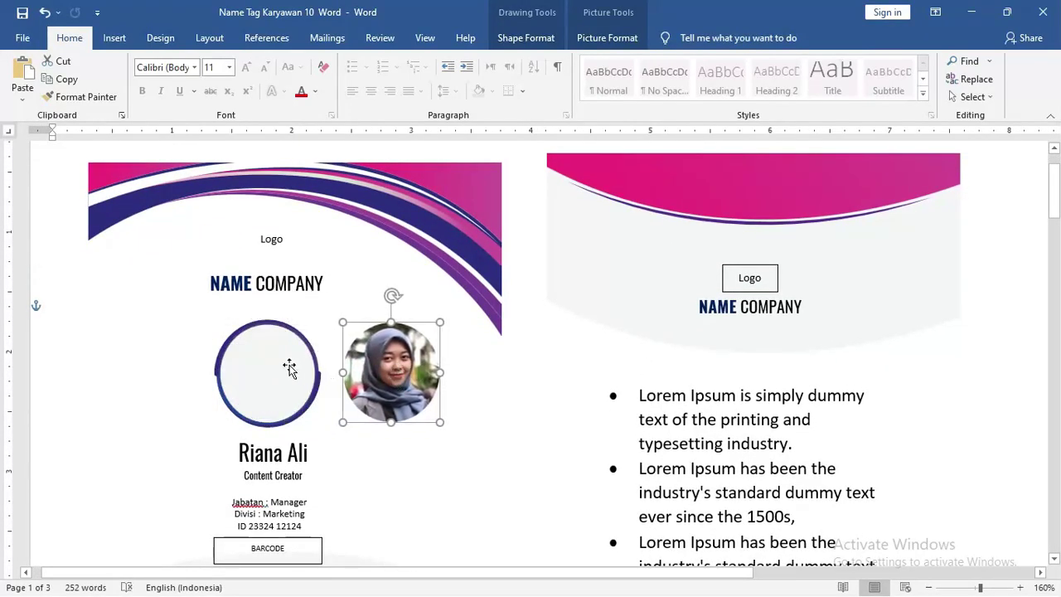
click(290, 367)
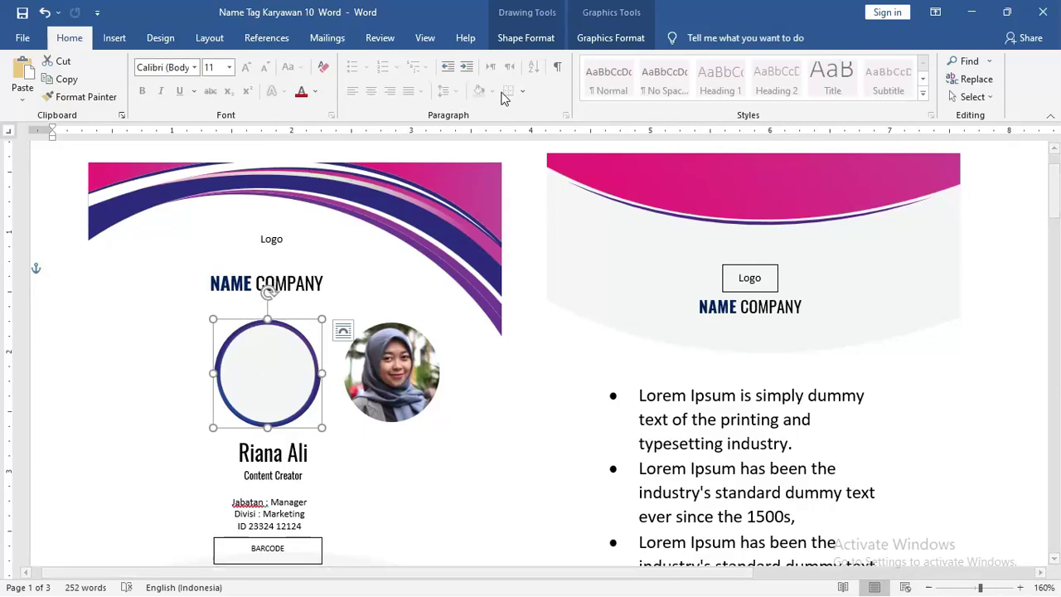
Step: Choose Shape Fill > Picture > From a file for the ring and edit the folder location
click(531, 39)
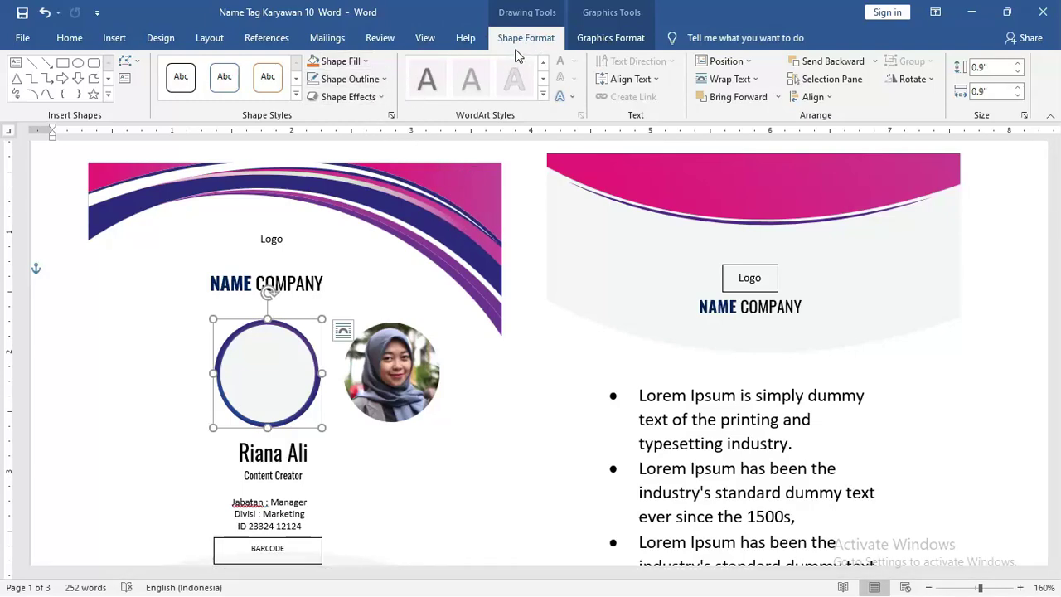
click(363, 61)
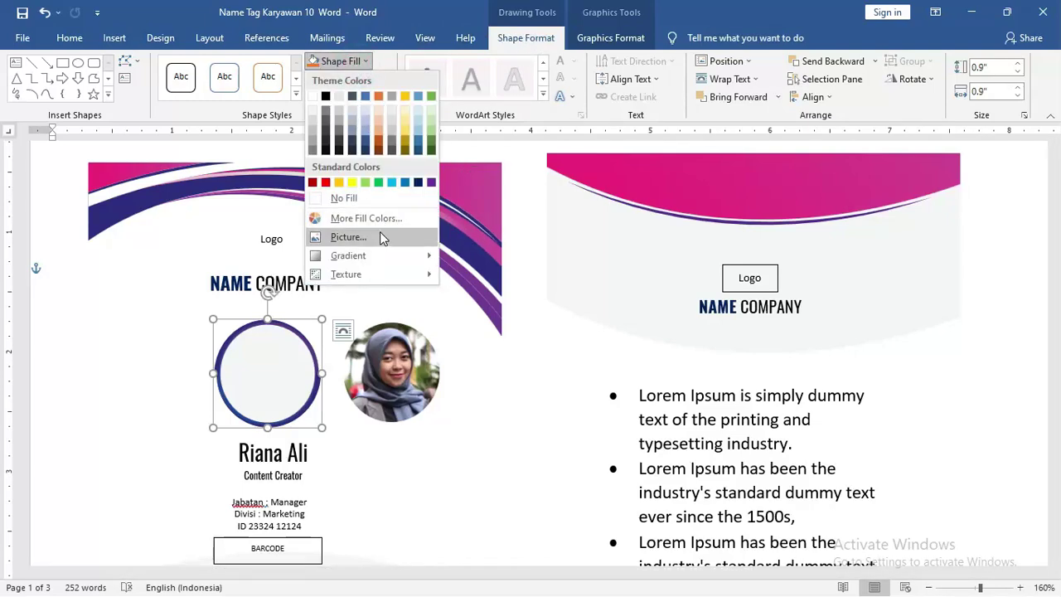
click(348, 237)
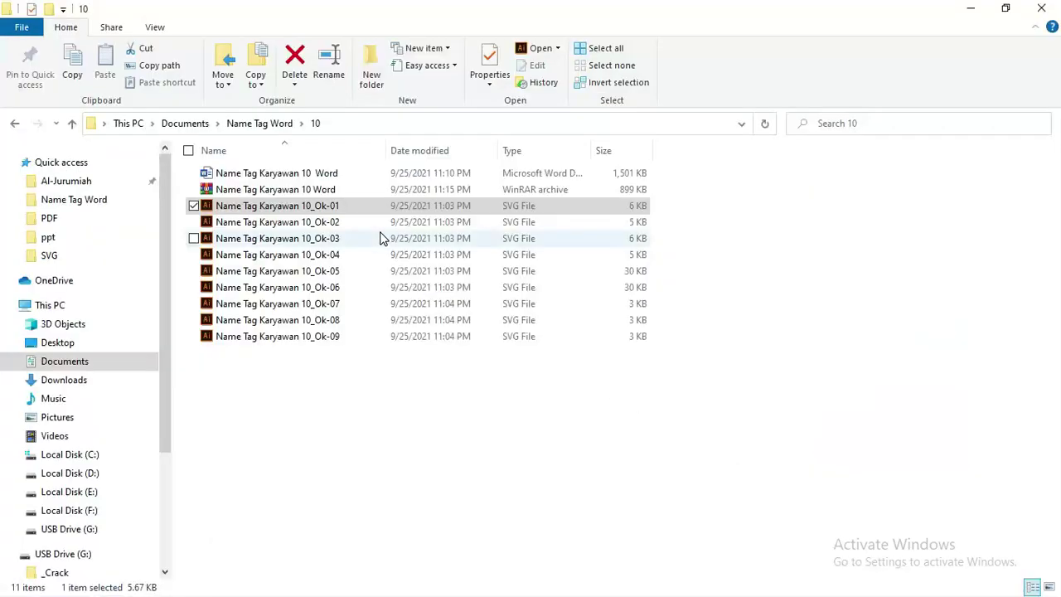
click(381, 122)
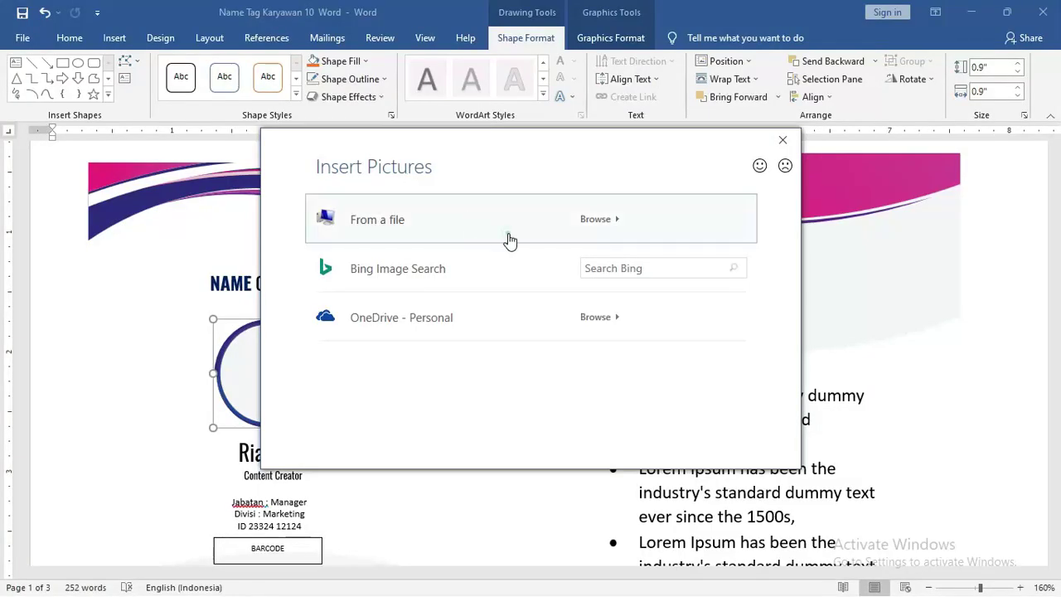
click(505, 232)
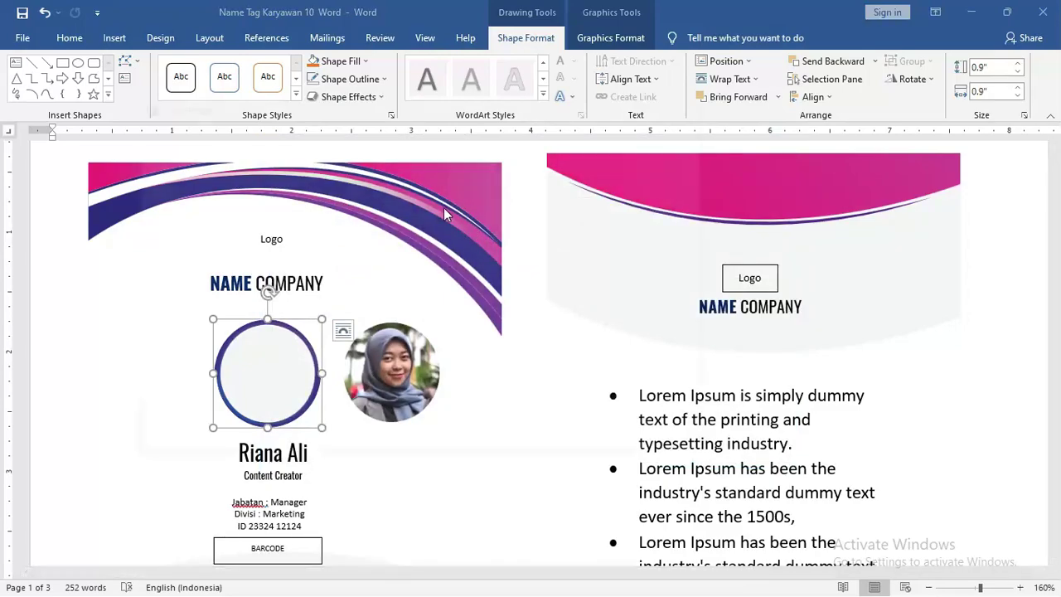
click(426, 133)
Step: Fill the ring with the Name Tag Karyawan 10_Ok-08 graphic from folder 10
text(C:\Users\Riana Ali Nurdin\Documents\Name Tag Word\10)
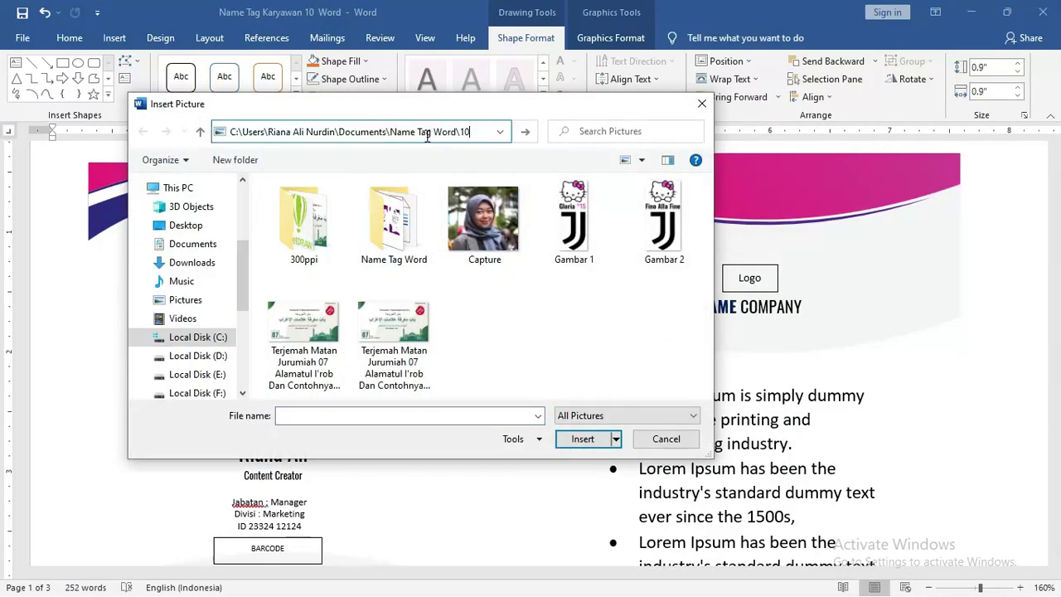
key(Return)
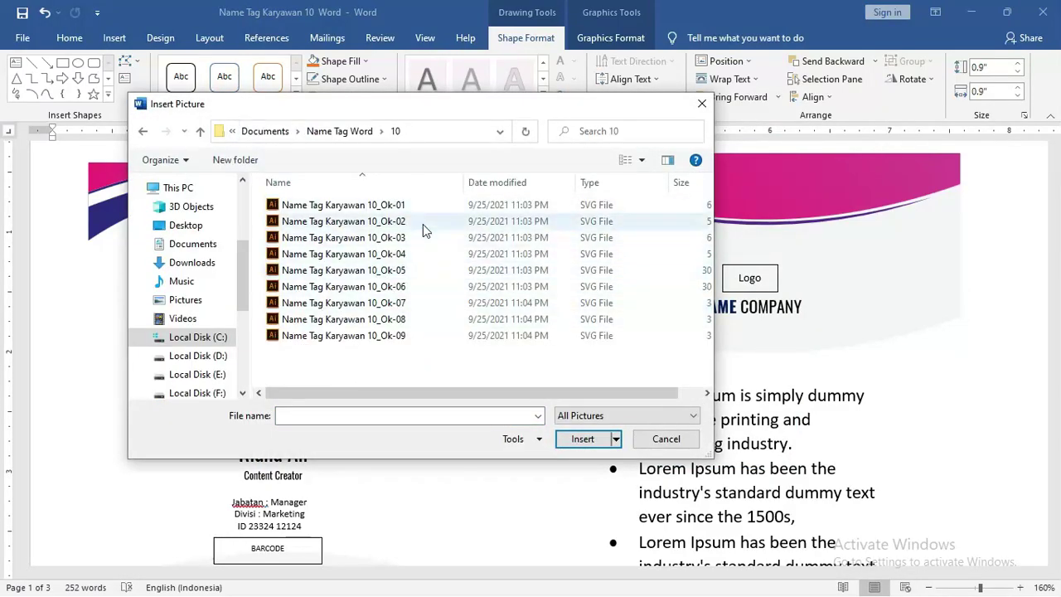
click(399, 321)
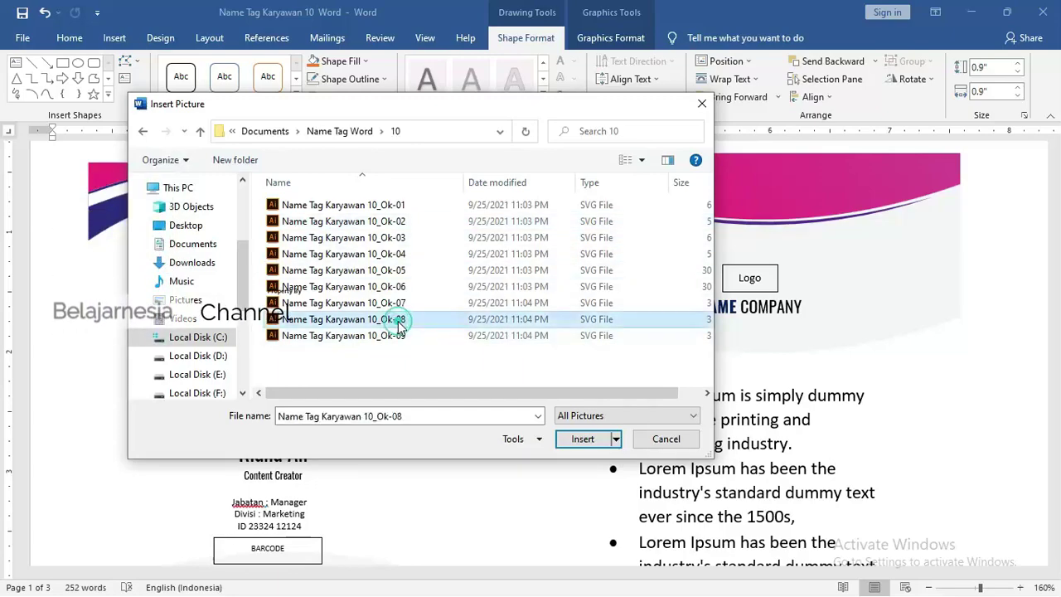
click(591, 440)
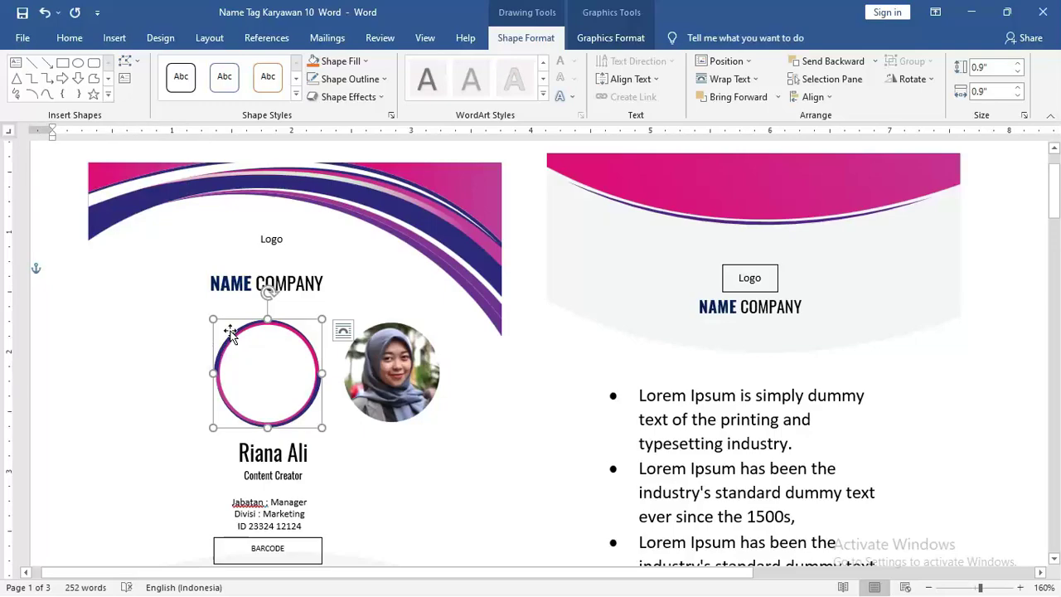
Step: Put the portrait photo back inside the ring frame
drag(401, 383, 282, 373)
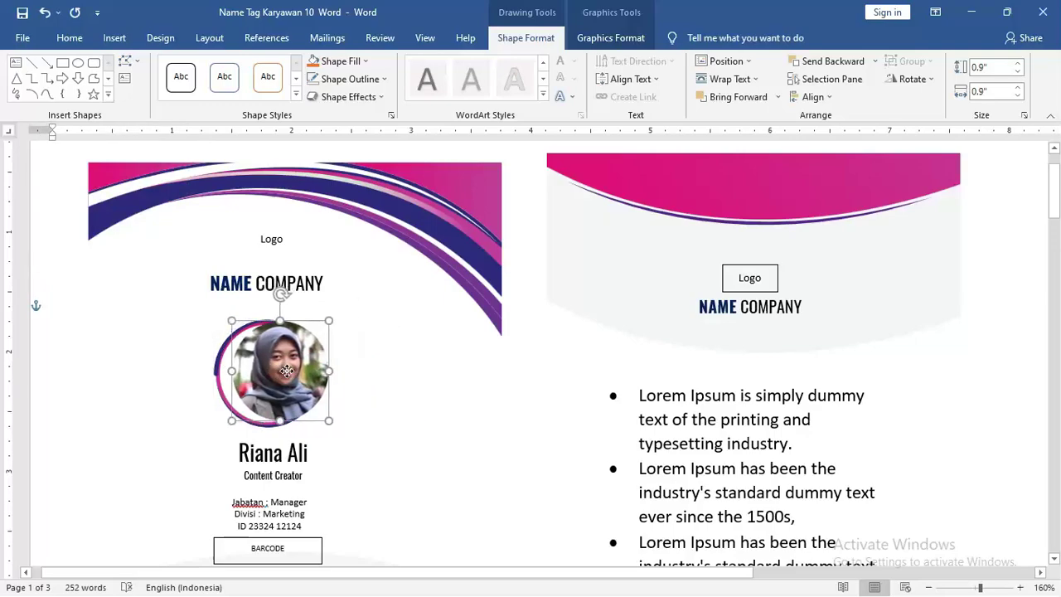
click(266, 382)
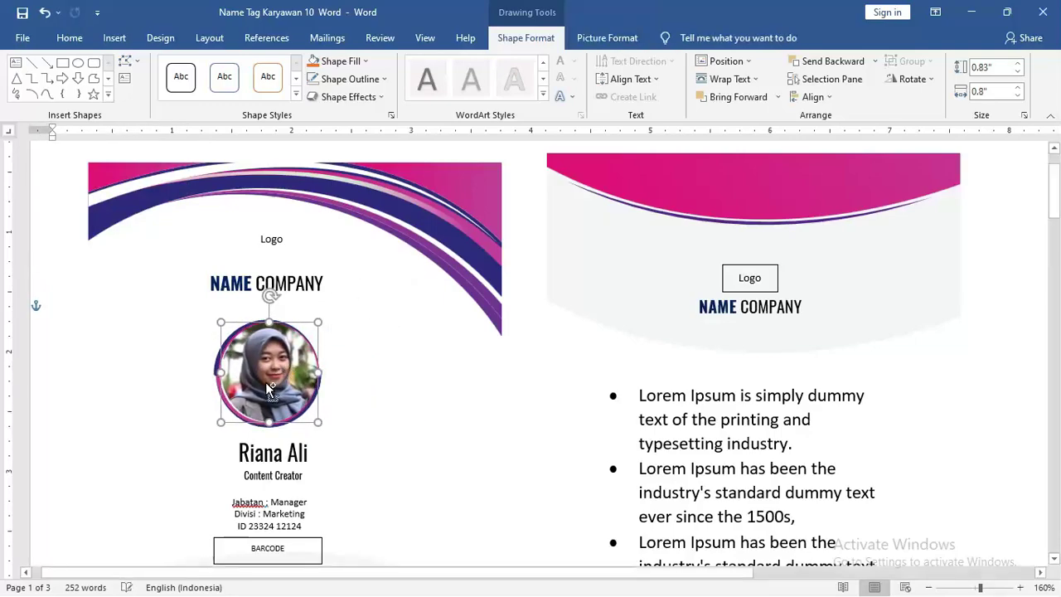
scroll(265, 383, up, 3)
key(ctrl+z)
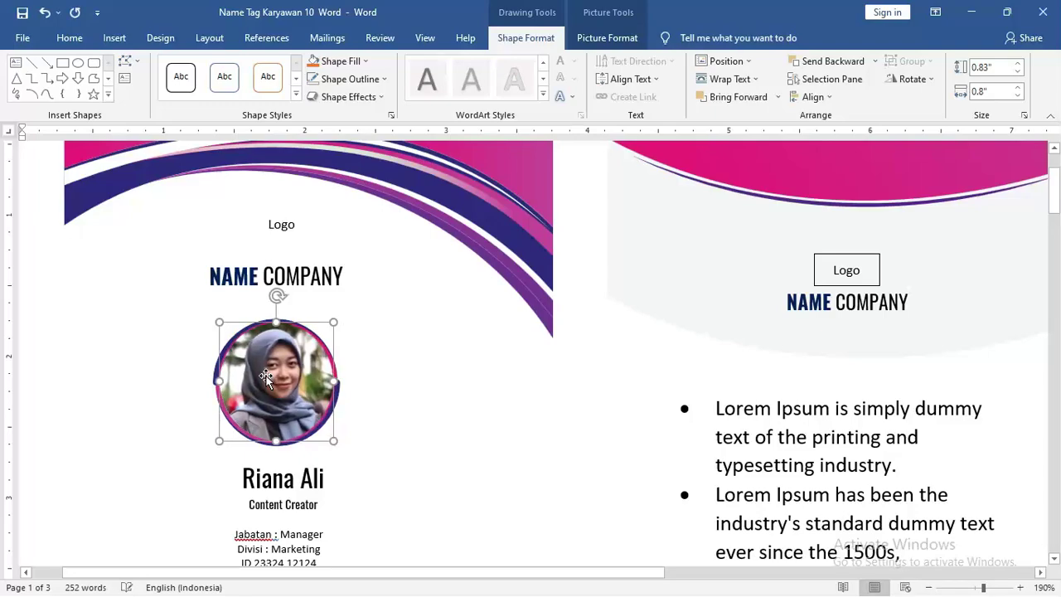
click(451, 373)
scroll(368, 383, down, 10)
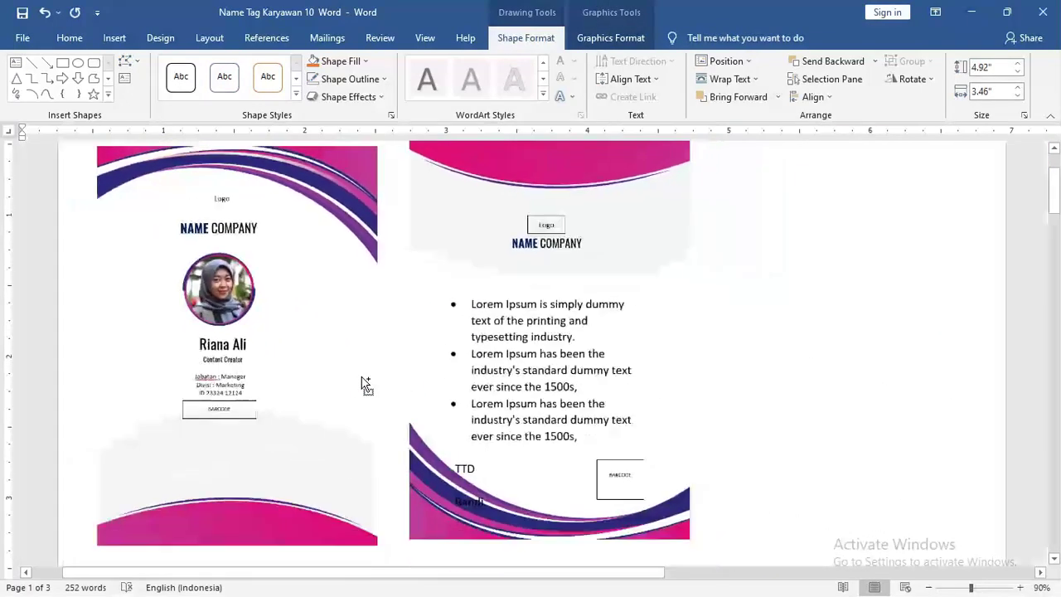
Step: Scroll through the finished name-tag pages, then minimize Word to show folder 10
ctrl+scroll(367, 384, down, 1)
ctrl+scroll(362, 379, down, 1)
ctrl+scroll(362, 378, down, 1)
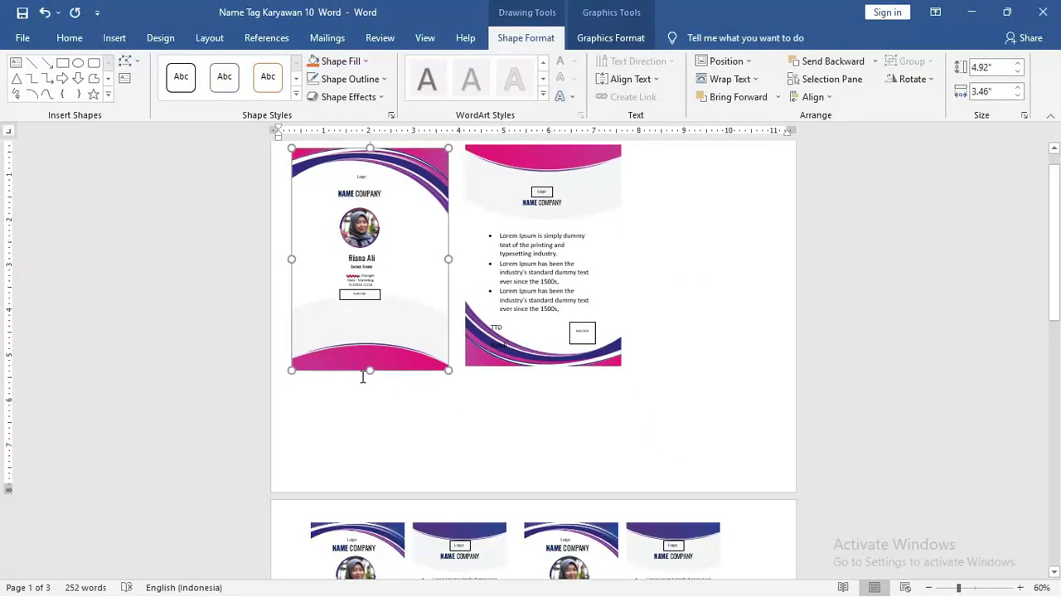
scroll(362, 379, down, 1)
scroll(362, 378, down, 1)
scroll(362, 379, down, 1)
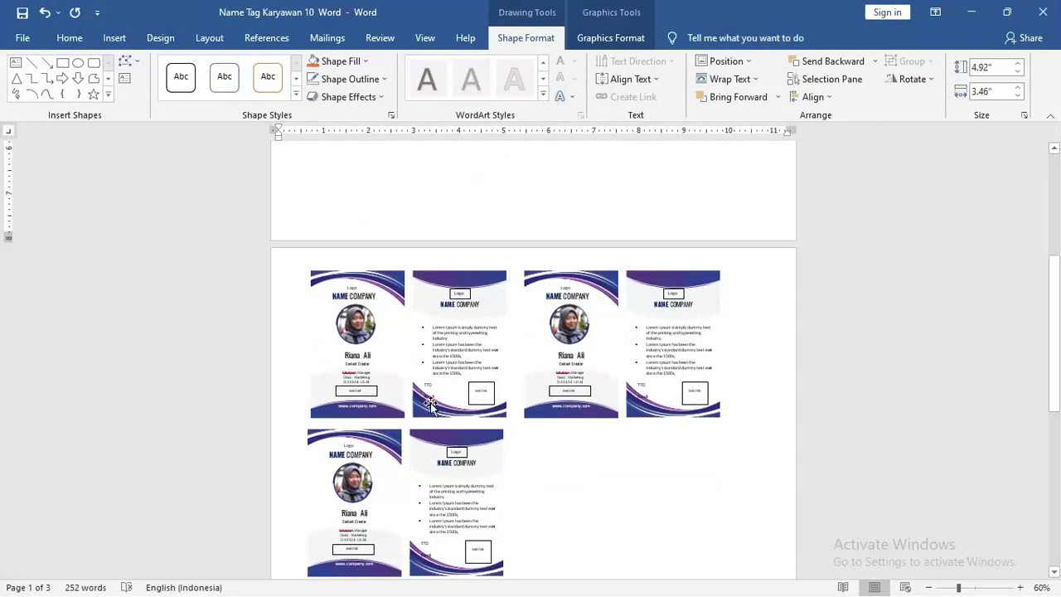
scroll(528, 354, down, 1)
scroll(554, 357, down, 1)
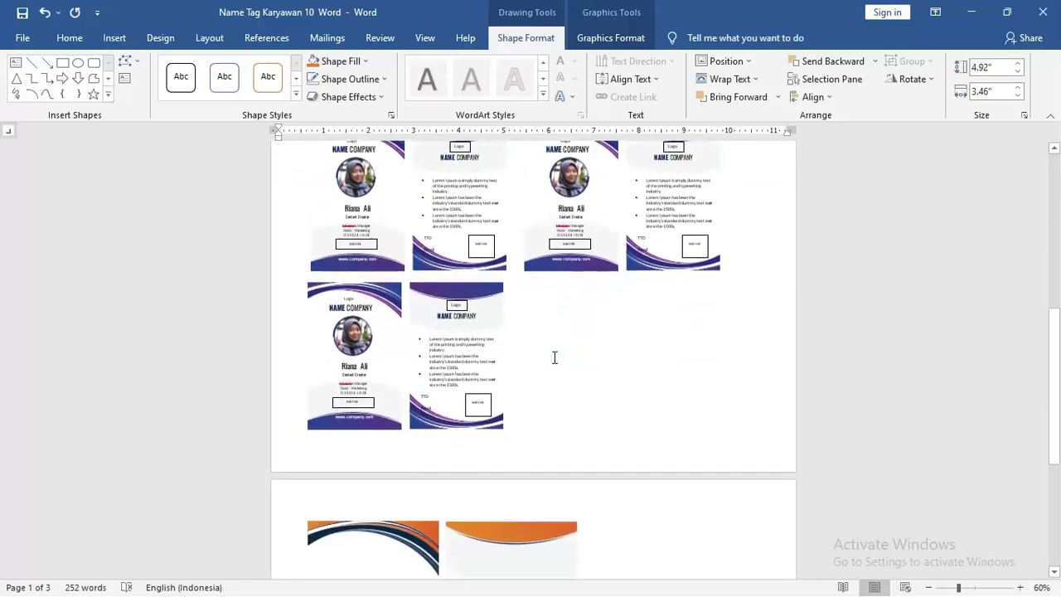
scroll(554, 357, down, 2)
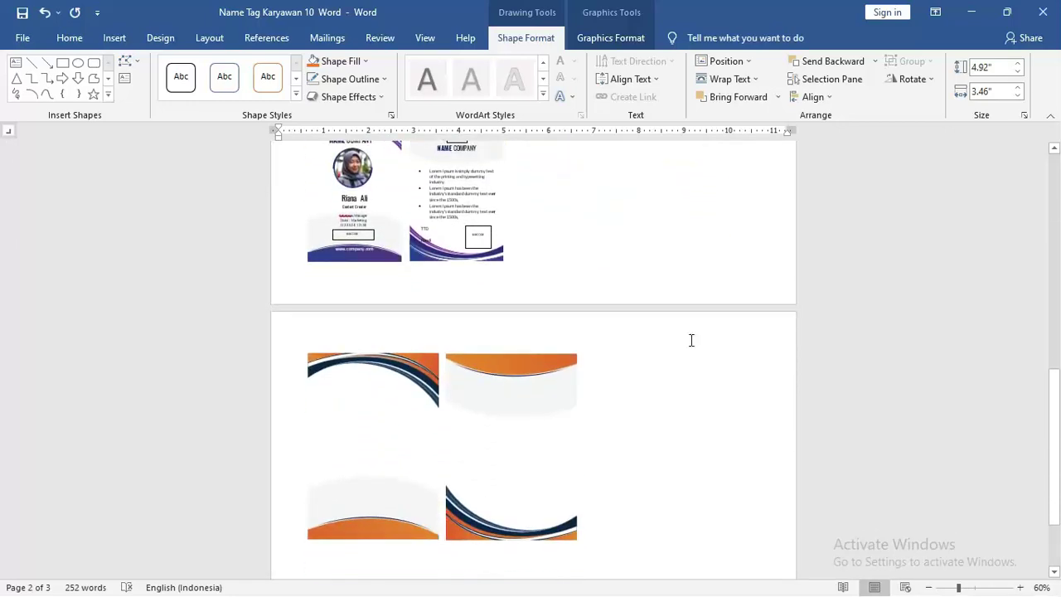
click(970, 13)
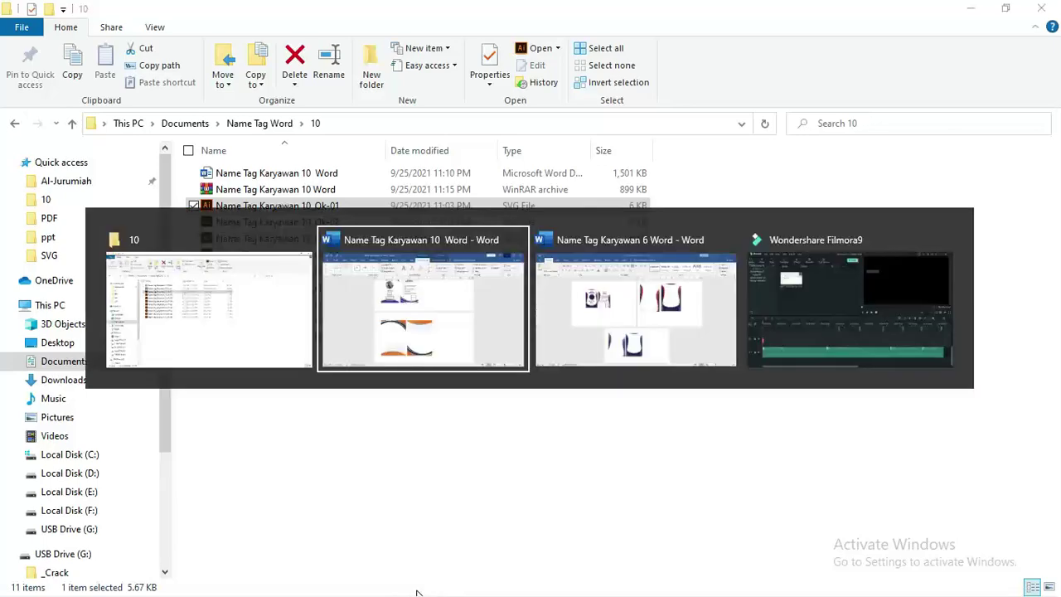
Step: Switch to the Name Tag Karyawan 6 document and select the front card's navy photo circle
key(alt+Tab)
key(Tab)
scroll(340, 246, up, 3)
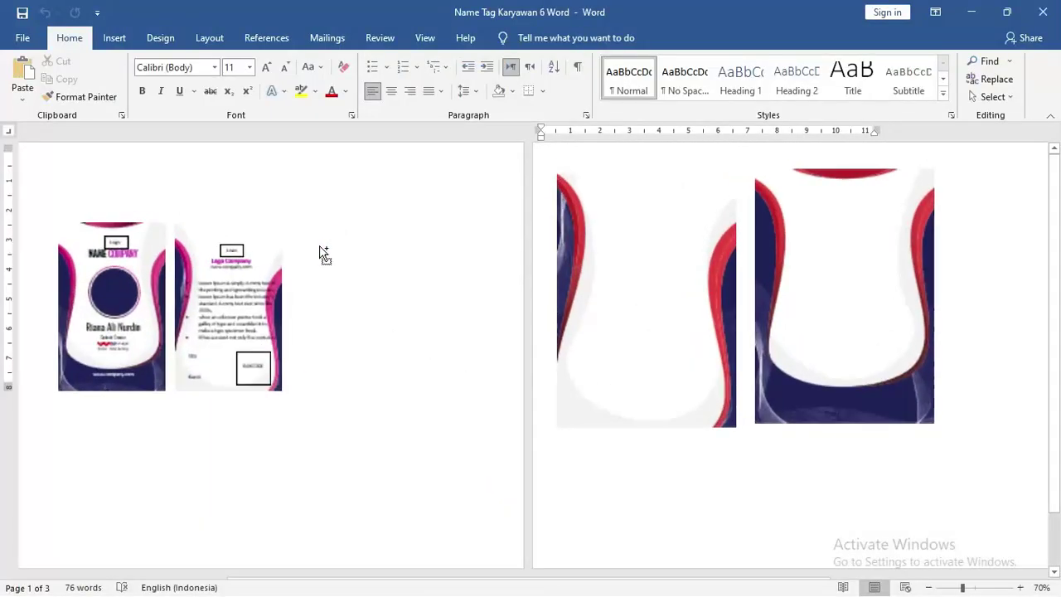
scroll(339, 290, down, 2)
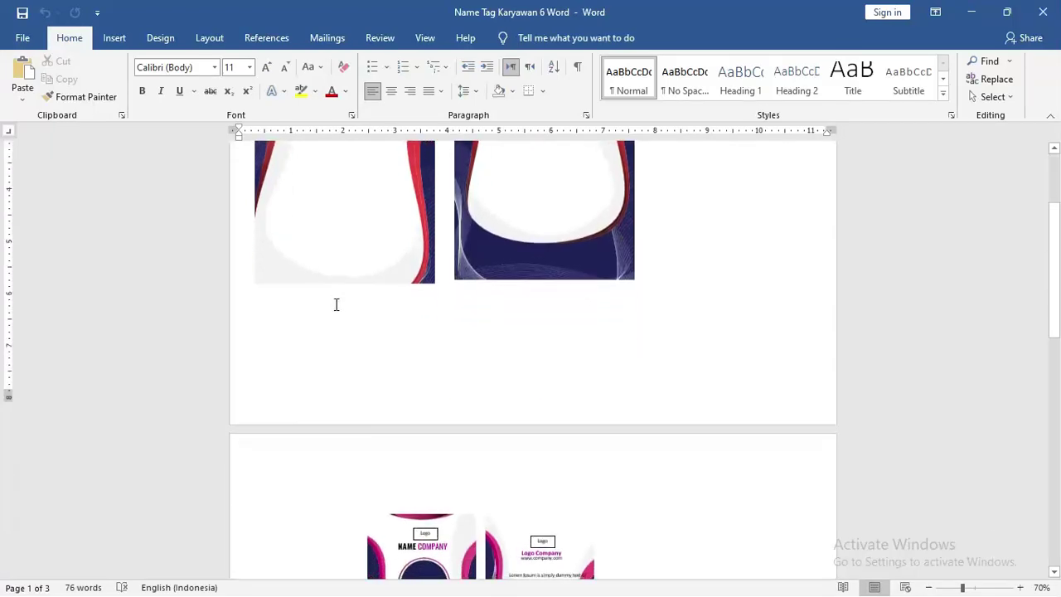
scroll(340, 306, down, 3)
click(402, 272)
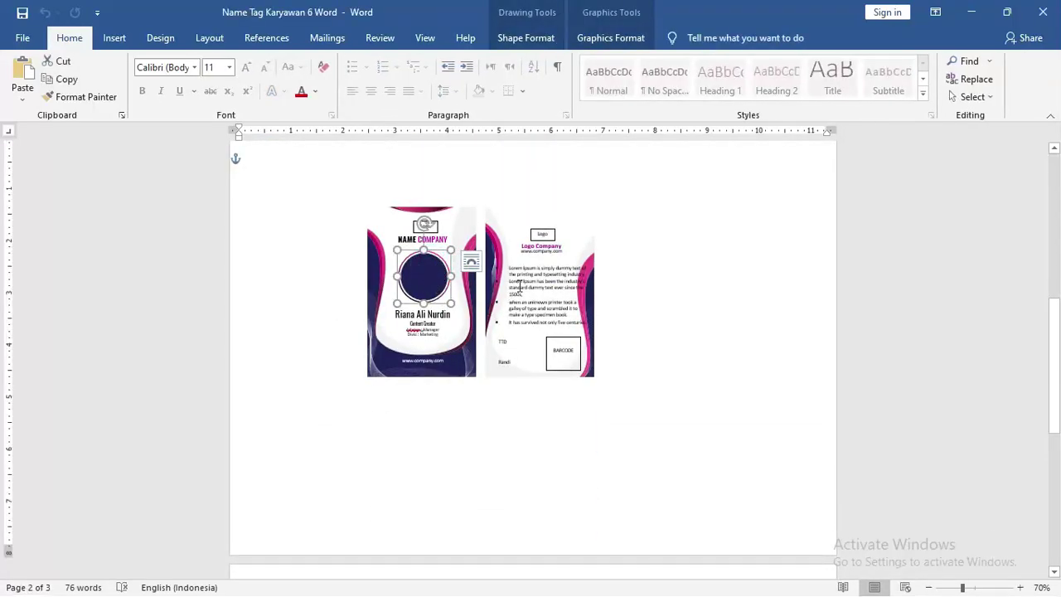
Step: Select the back card's text box and drag it toward page 2
drag(529, 291, 517, 274)
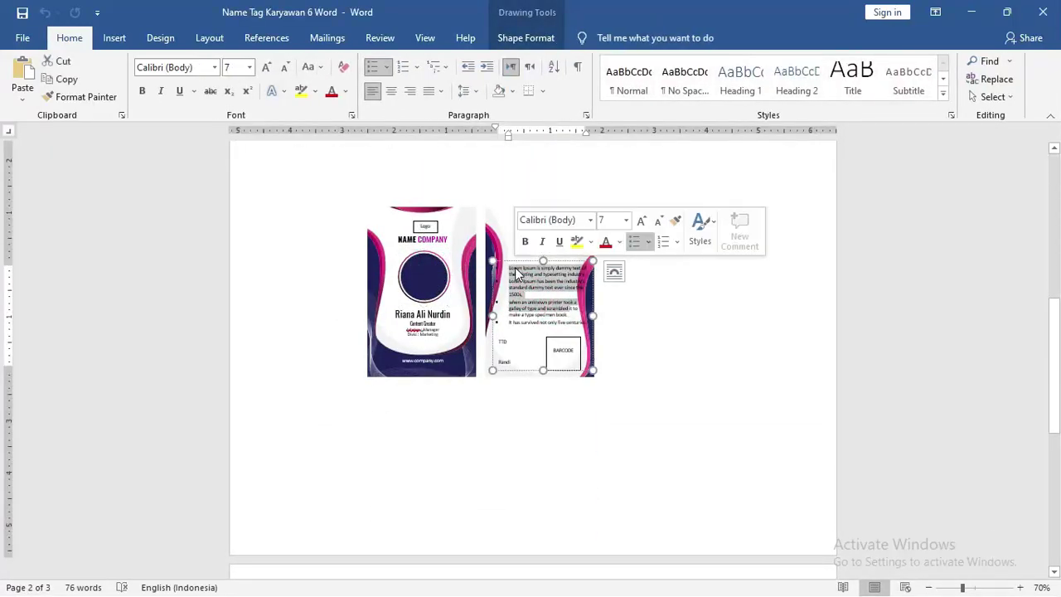
ctrl+scroll(510, 316, down, 2)
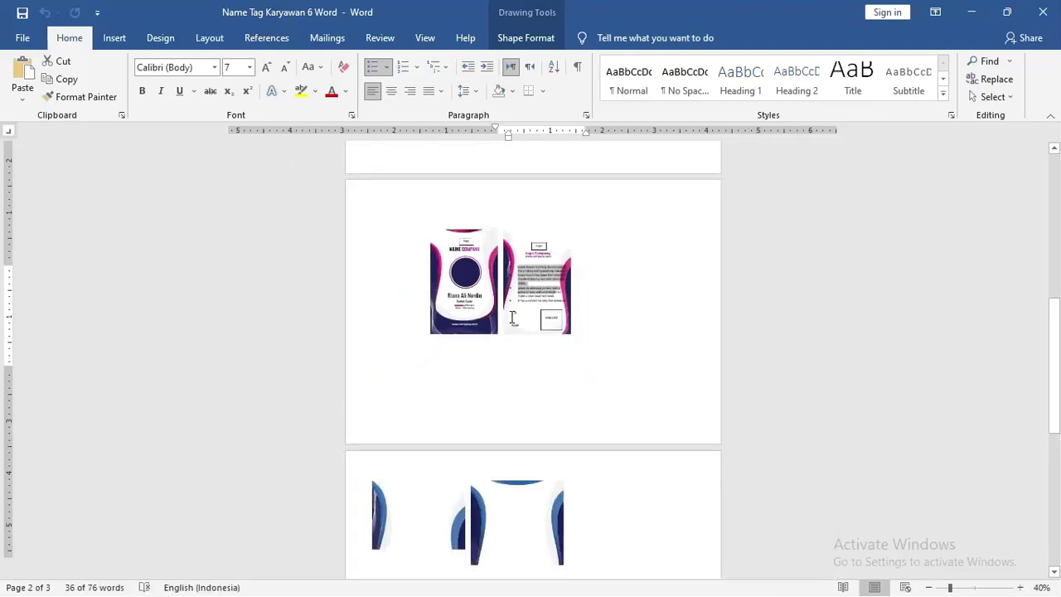
ctrl+scroll(511, 316, down, 1)
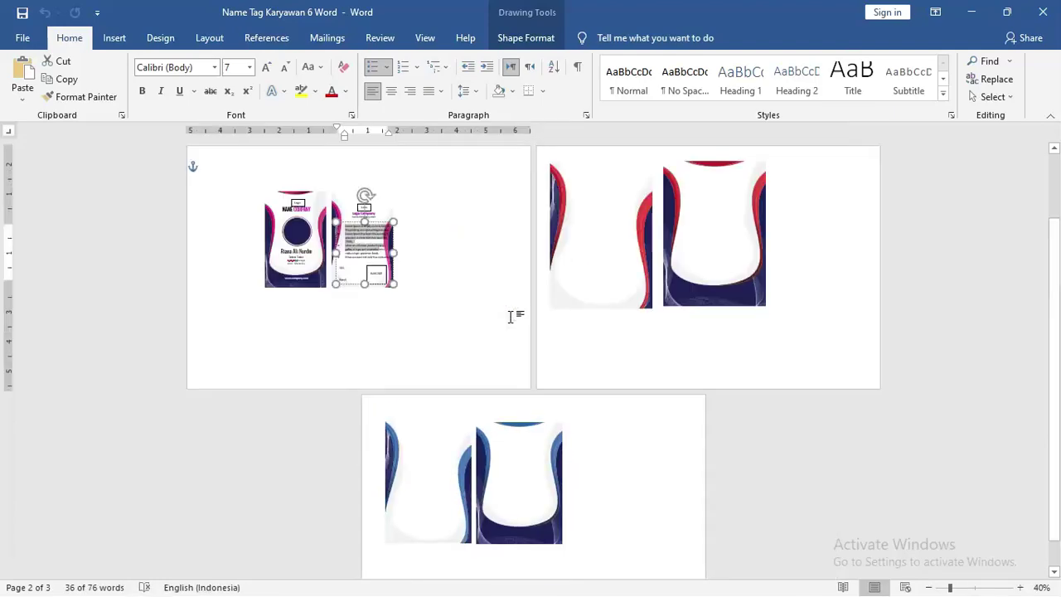
click(375, 225)
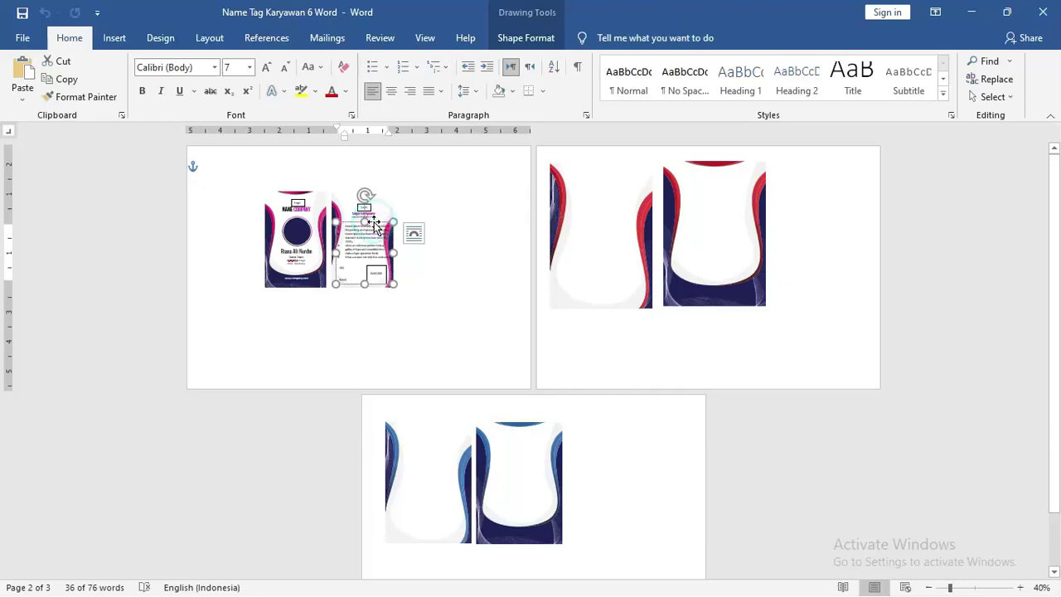
drag(374, 225, 576, 240)
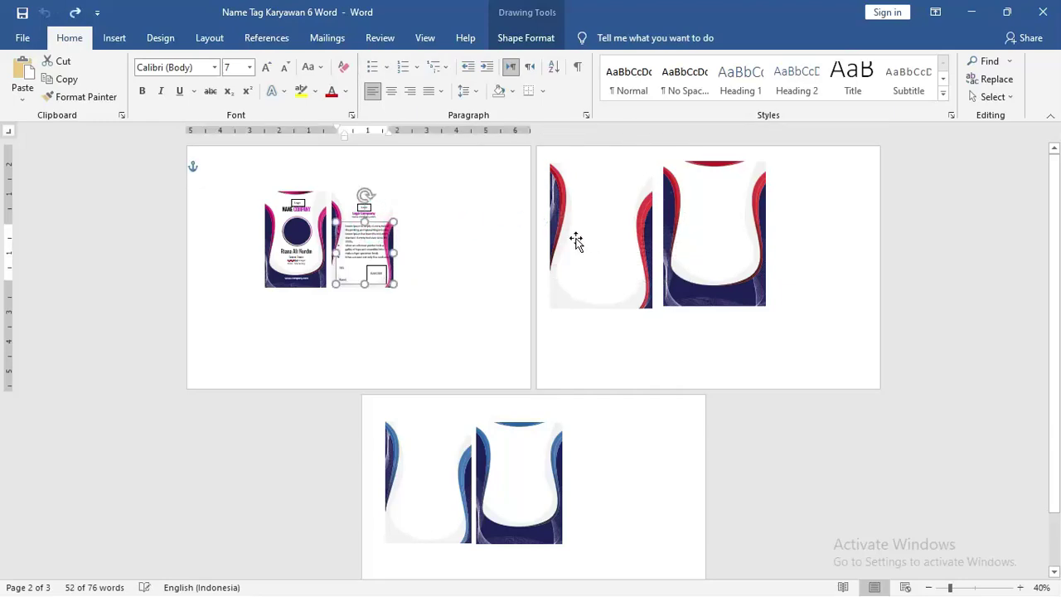
Step: Area-select all the page 1 card pieces with Select Objects, then clear the selection
click(998, 97)
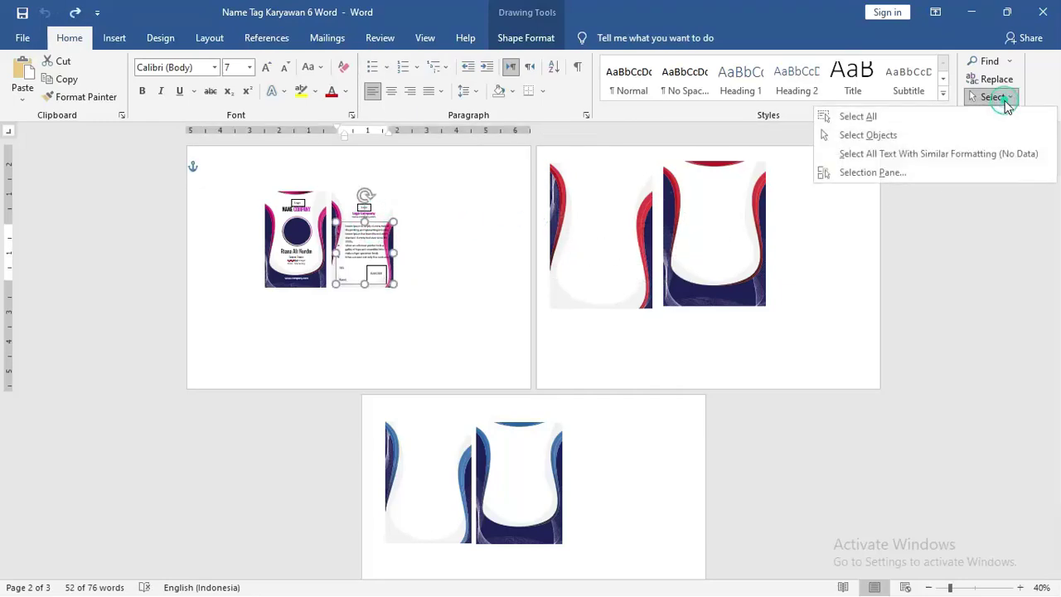
click(981, 136)
drag(225, 166, 467, 324)
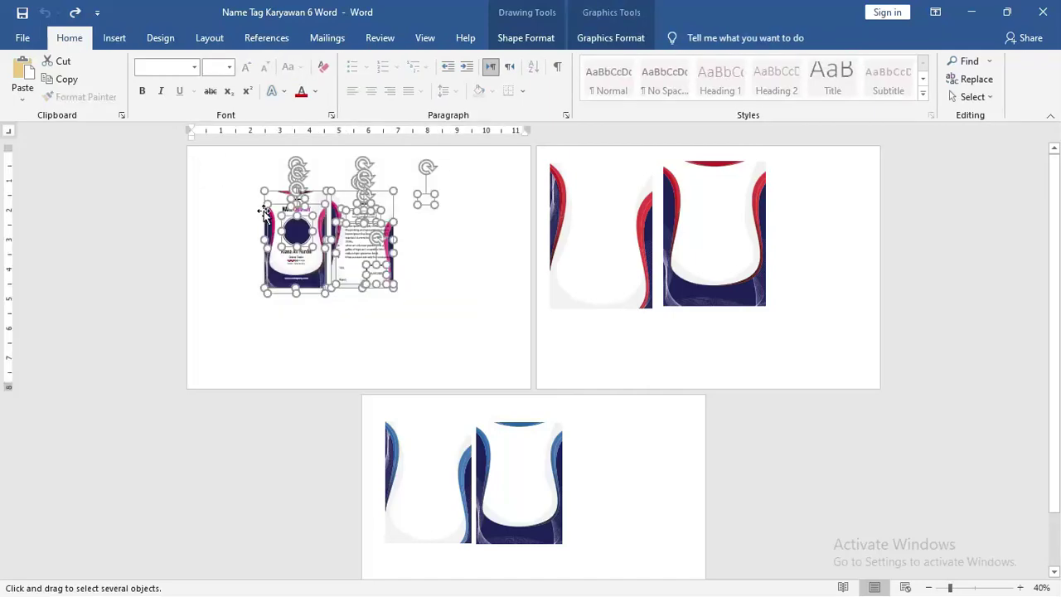
right_click(273, 210)
click(468, 250)
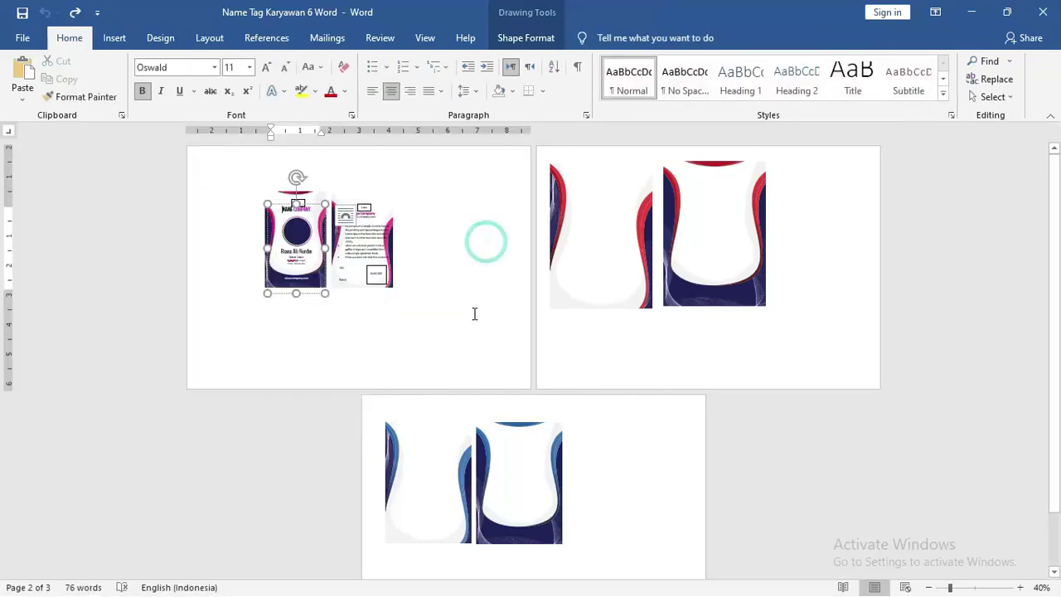
click(466, 338)
Step: Group the pink front and back card pieces and drag a copy onto page 2
click(986, 97)
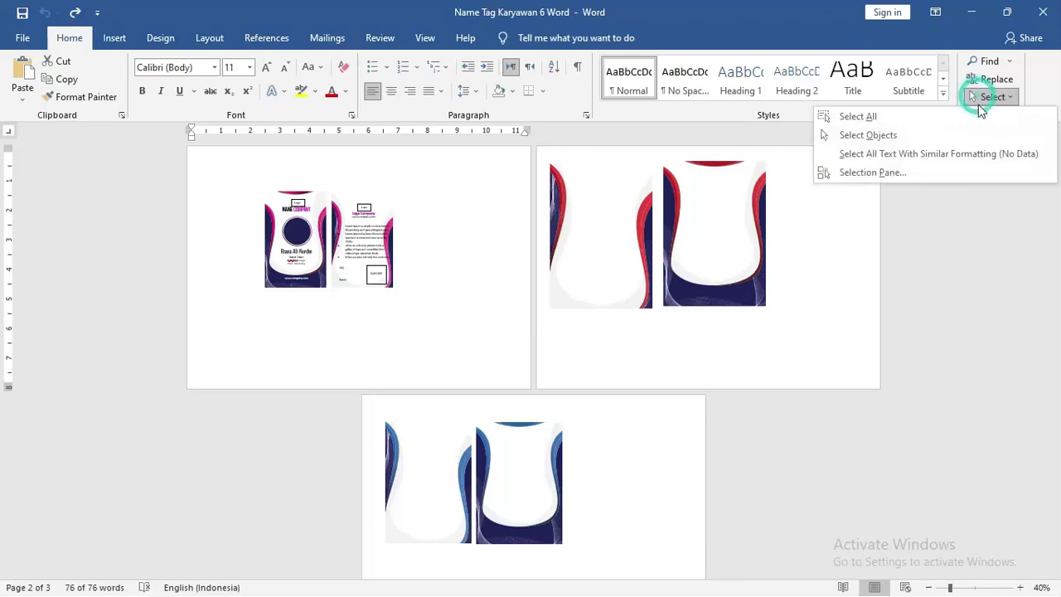
click(976, 141)
drag(239, 162, 499, 333)
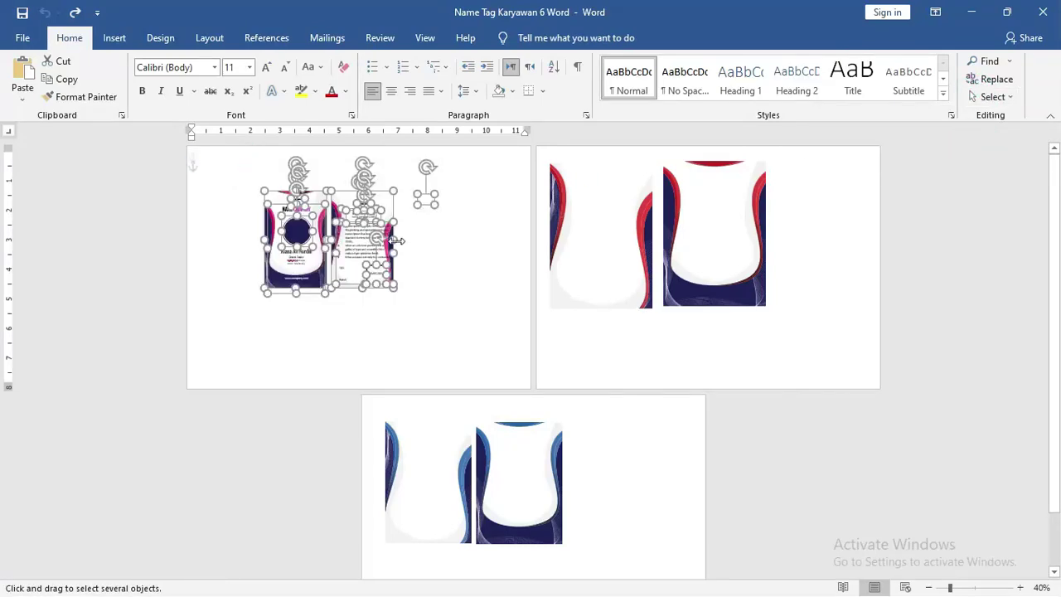
right_click(388, 197)
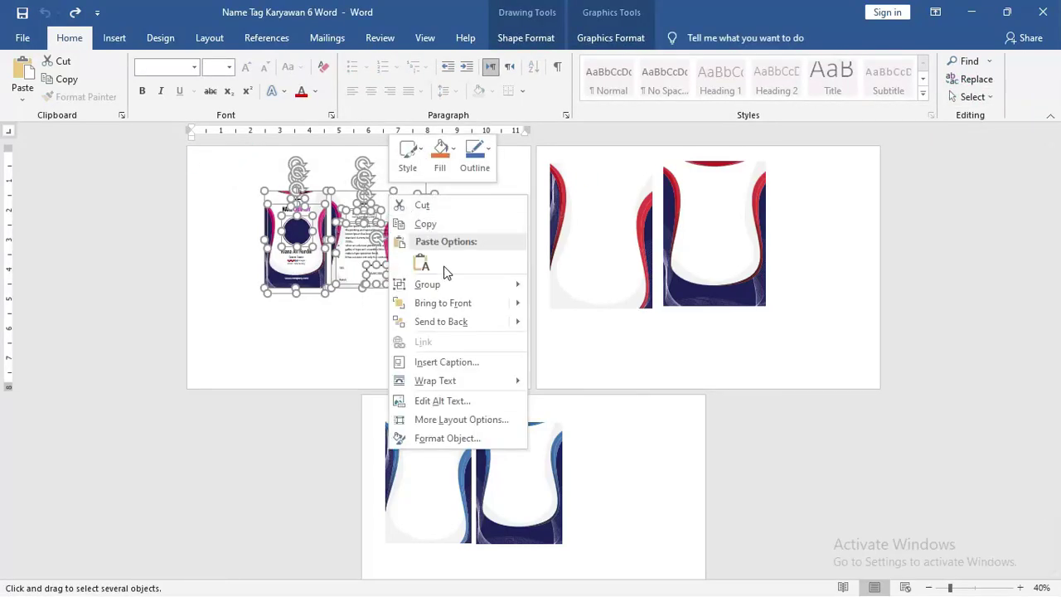
mouse_move(448, 284)
click(565, 286)
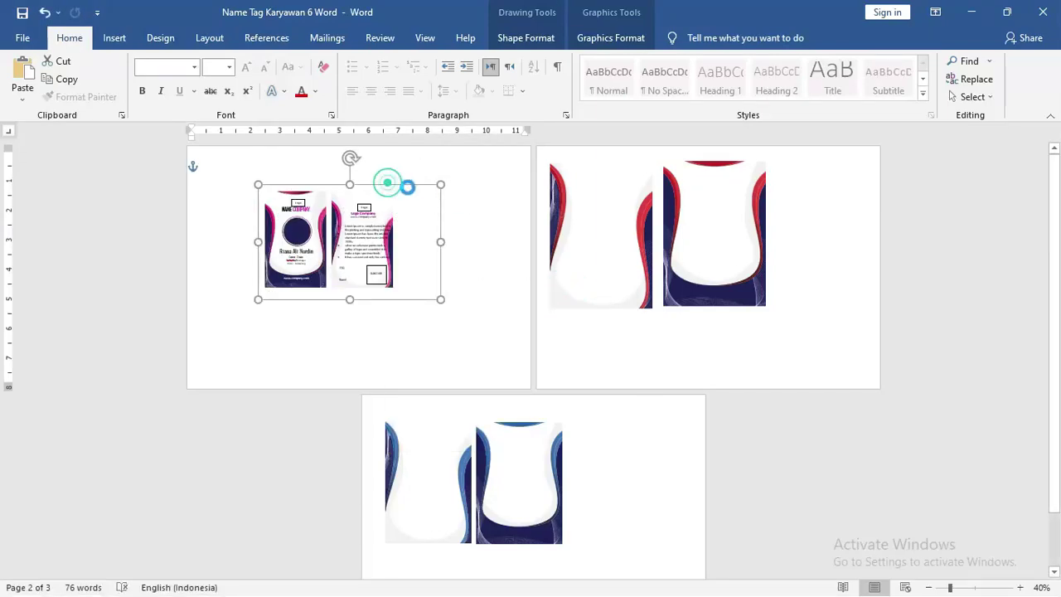
mouse_move(392, 190)
mouse_down()
mouse_move(827, 216)
mouse_move(827, 238)
mouse_up()
Step: Ungroup the copied card set on page 2 into its separate pieces
right_click(802, 249)
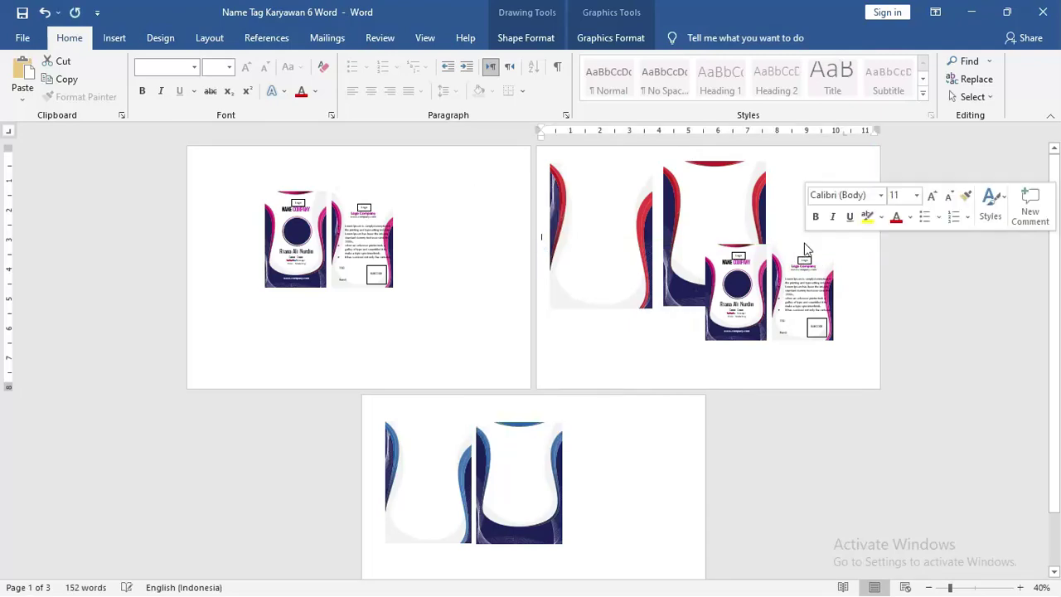
click(790, 243)
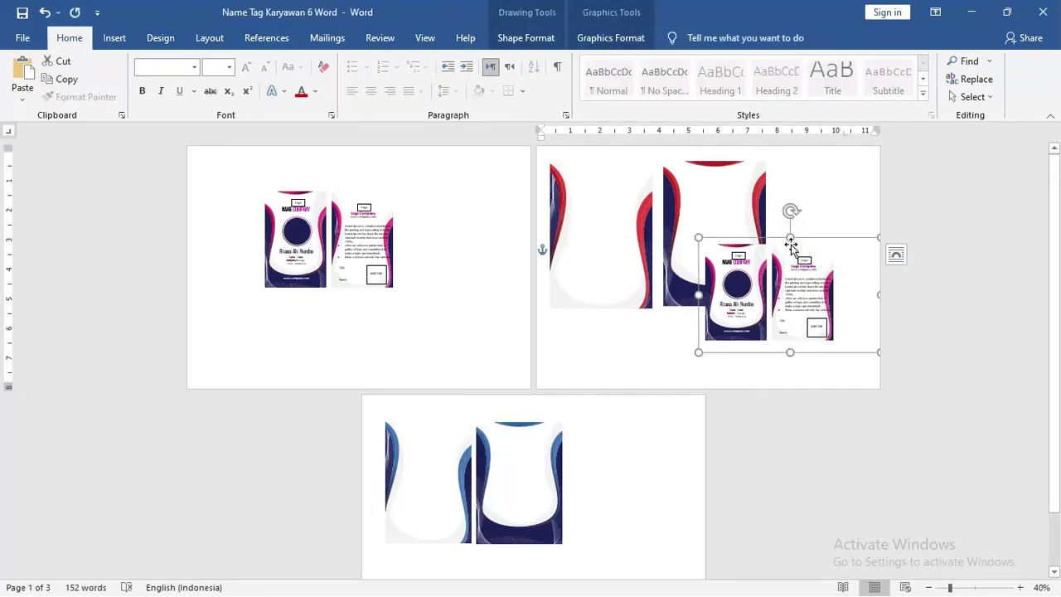
right_click(790, 244)
mouse_move(866, 336)
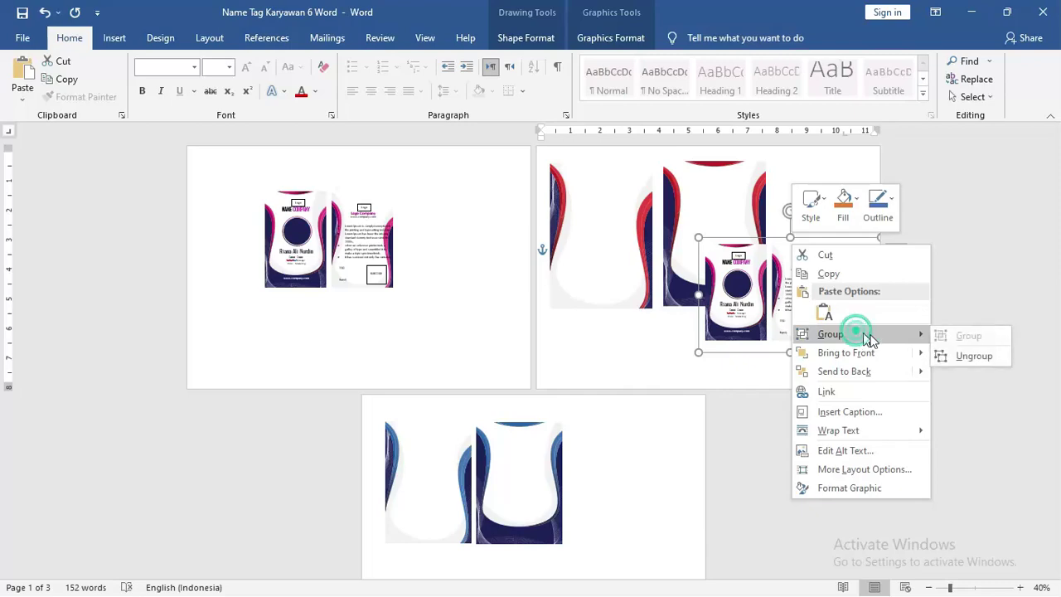
click(972, 355)
click(799, 262)
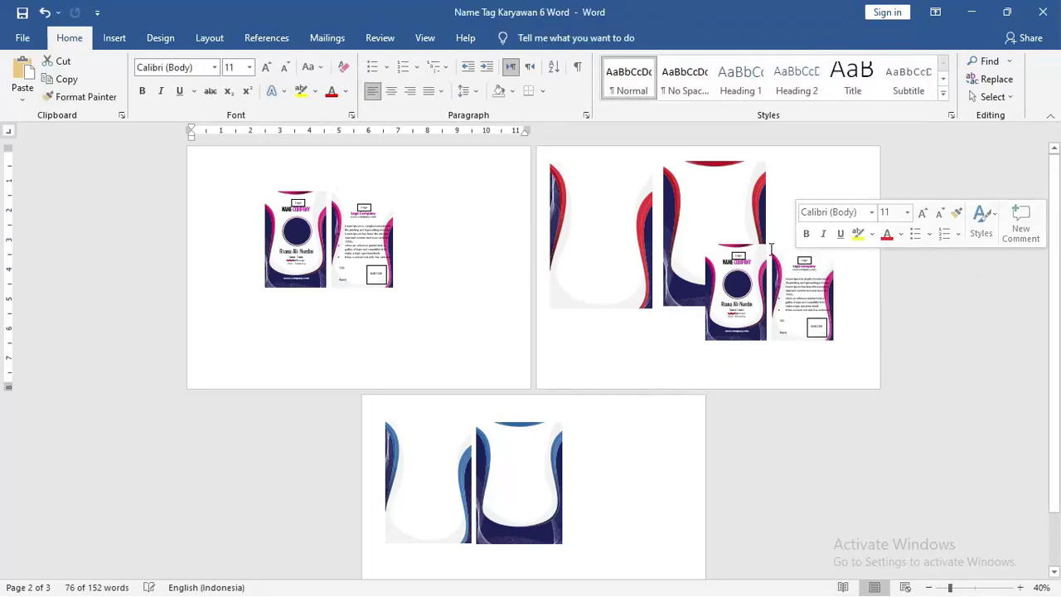
Step: Send the front card's pink background picture behind the red-and-navy template
click(761, 248)
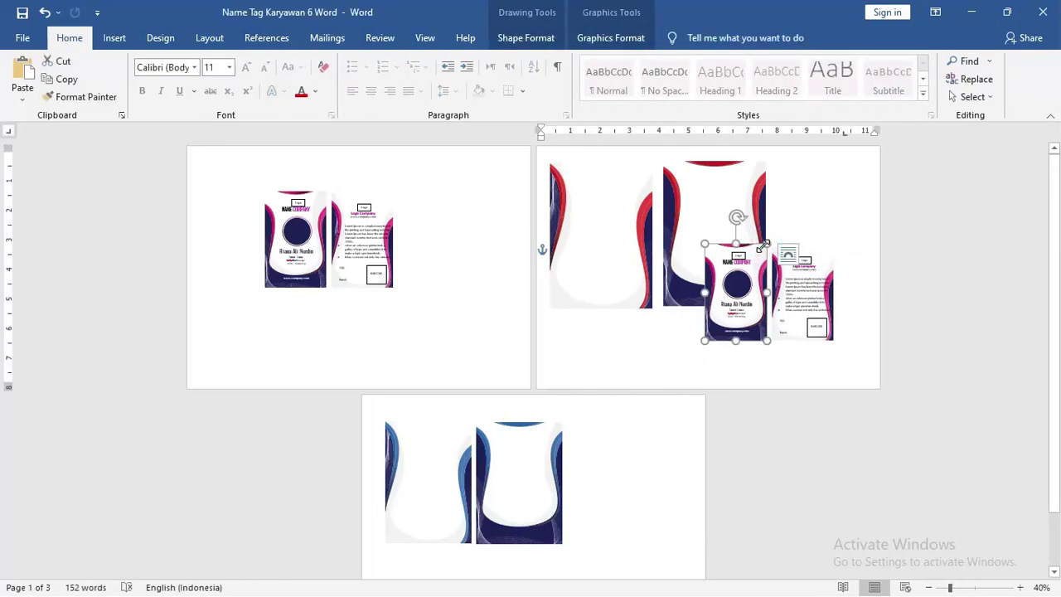
click(764, 247)
click(775, 249)
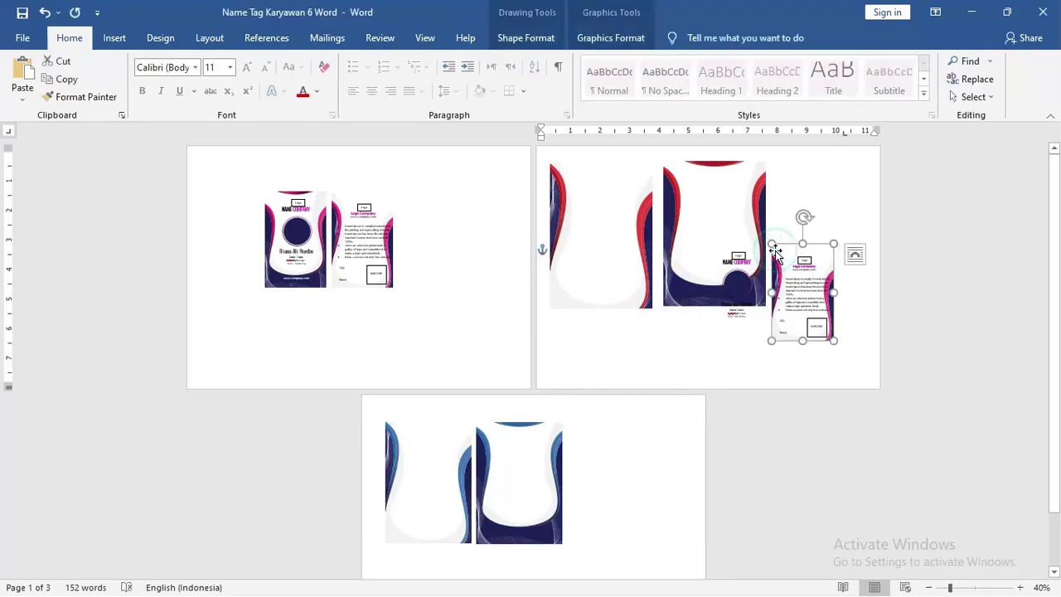
click(777, 250)
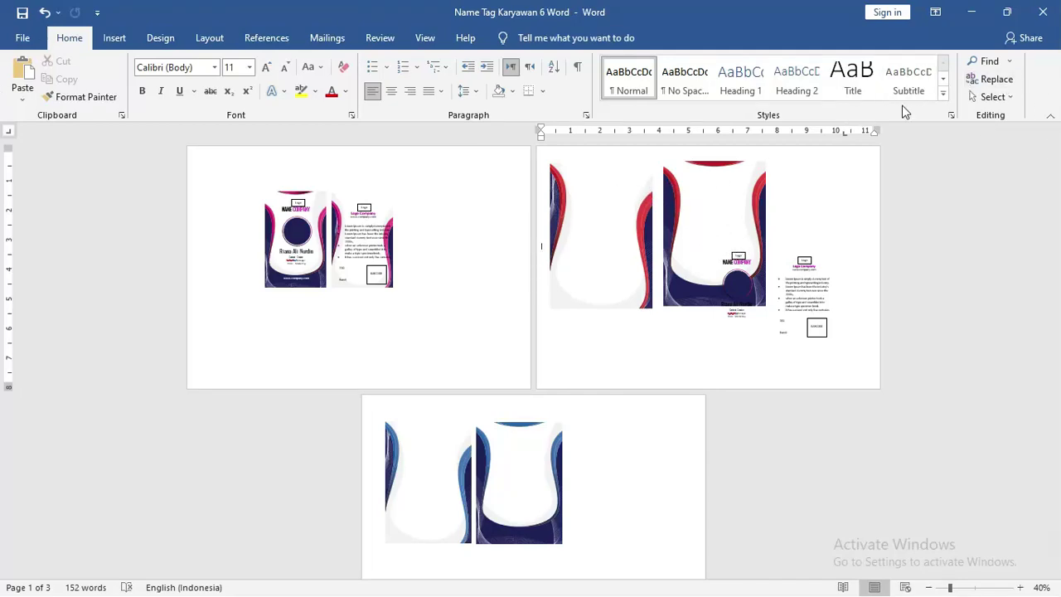
Step: Minimize Word and return File Explorer to the Name Tag Word folder
click(973, 12)
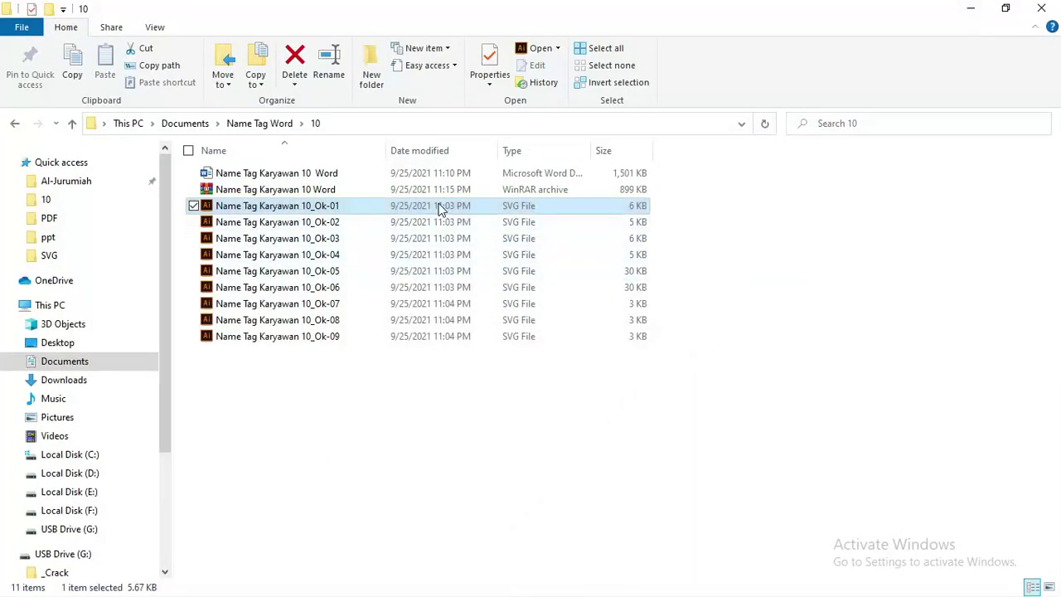
click(276, 126)
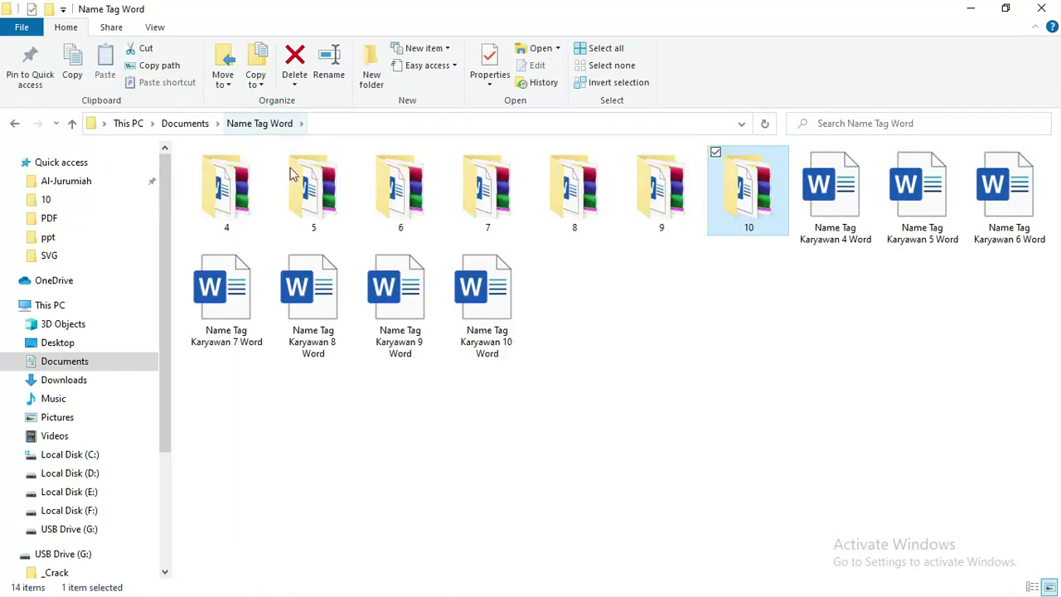